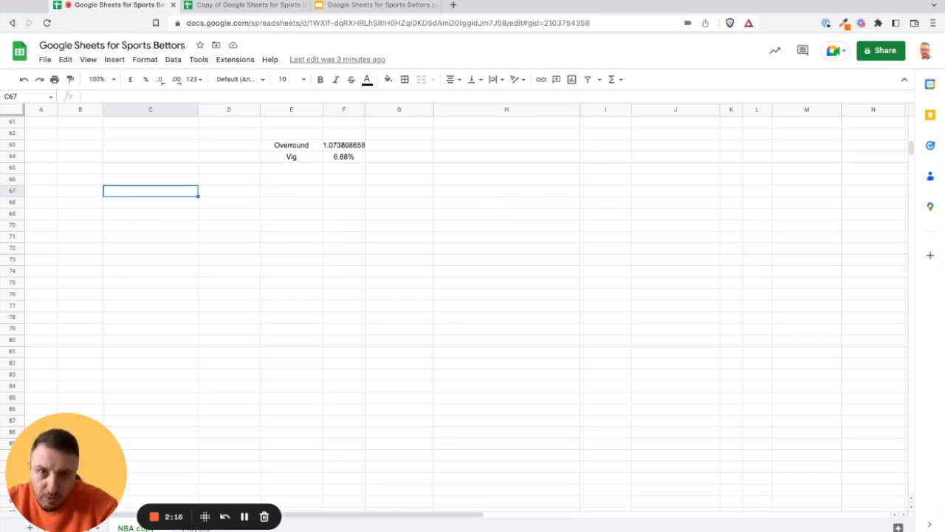
- Enter odds of 1.5 in C67 and label cells B67:B69 Home, Away and Draw
type("1.")
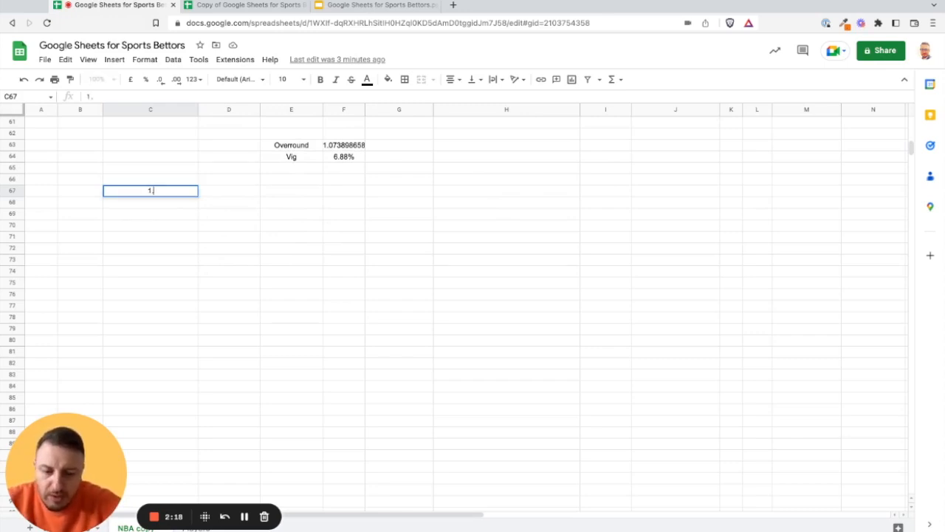
key("Escape")
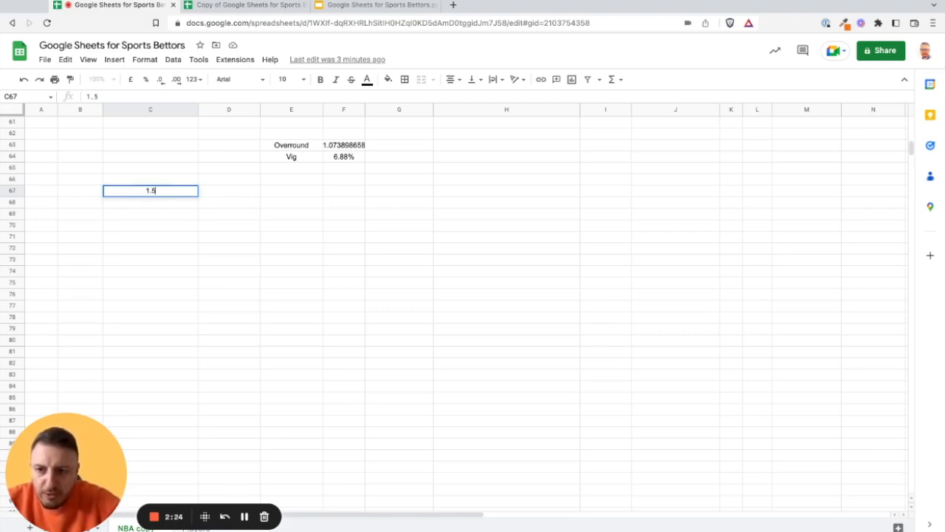
left_click(80, 190)
type("Home")
key("Return")
type("Away")
key("Return")
type("Draw")
- Enter odds of 2.5 for Away in C68 and 3.6 for Draw in C69
key("Tab")
key("Up")
type("2.5")
key("Return")
type("3.6")
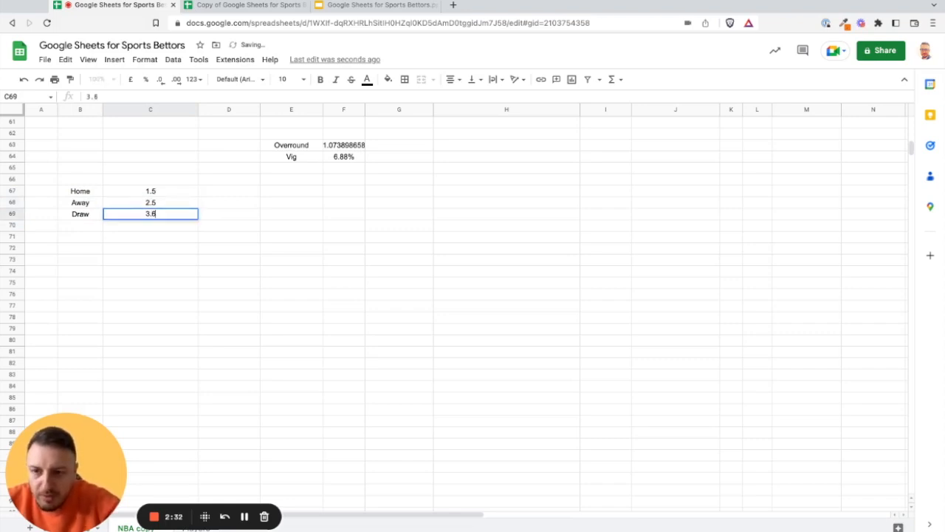
key("Return")
- Calculate the implied probability in D67 as 1 divided by the odds in C67 and fill the formula down to D69
key("Right")
key("Up")
key("Up")
key("Up")
type("=")
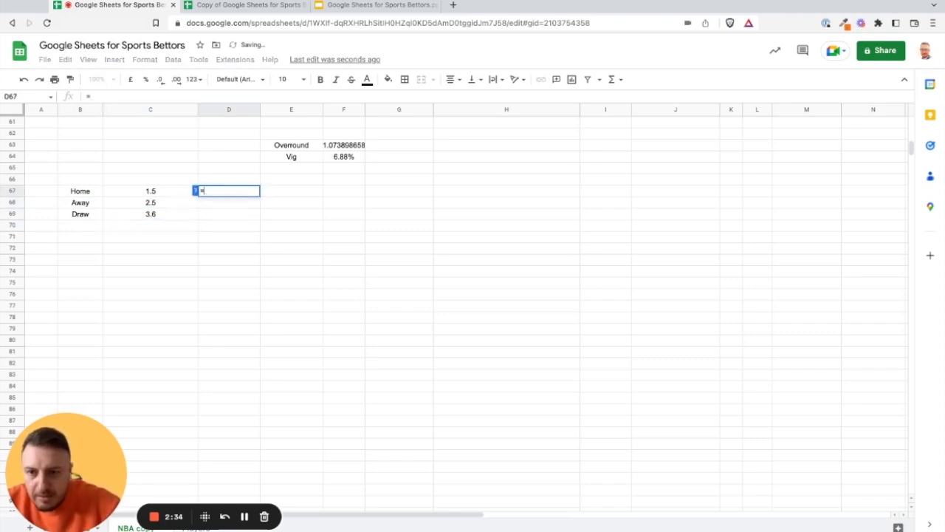
type("1/")
key("Left")
key("Return")
key("Up")
left_click_drag(260, 195, 229, 216)
- Sum the implied probabilities D67:D69 in cell D70
left_click(229, 226)
type("=sum(")
left_click_drag(233, 193, 231, 214)
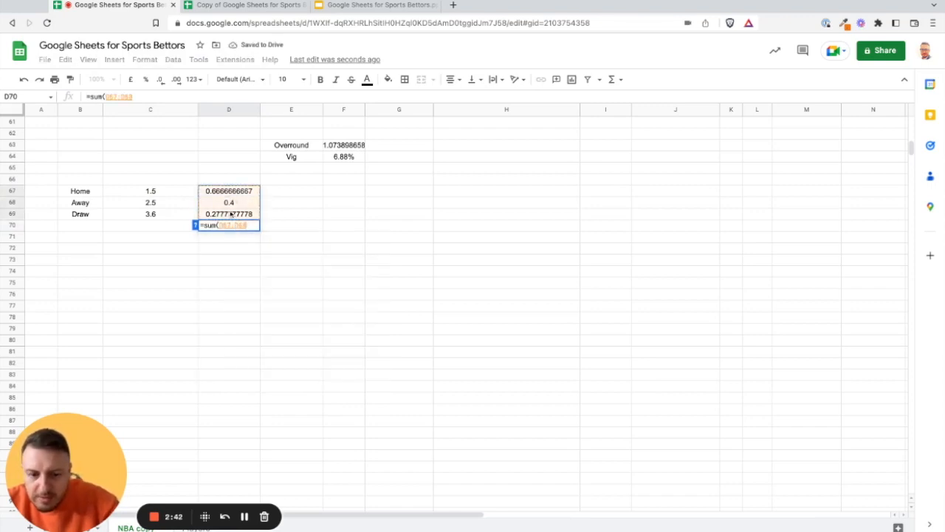
key("Return")
- Set the Away odds in C68 to 3.5 and the Draw odds in C69 to 6.5
left_click(147, 216)
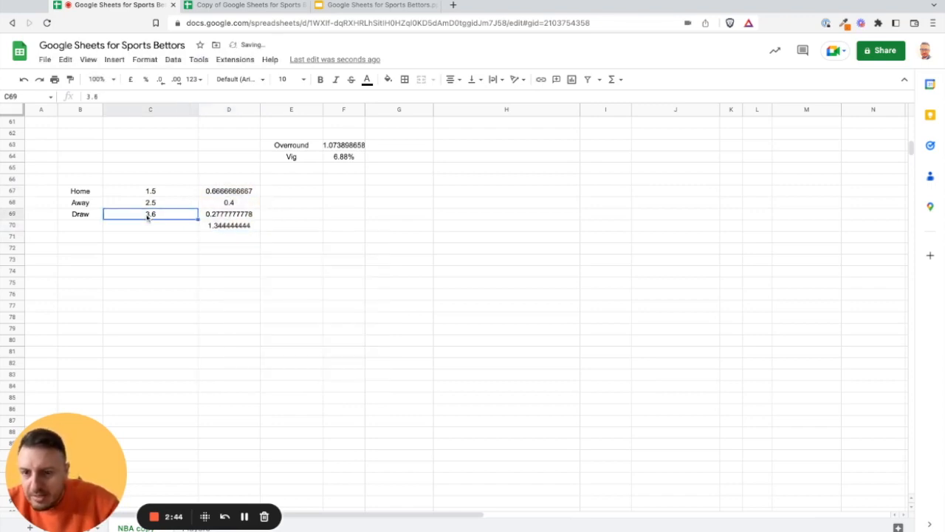
type("5.6")
key("Return")
left_click(163, 216)
left_click(162, 205)
type("3.5")
key("Return")
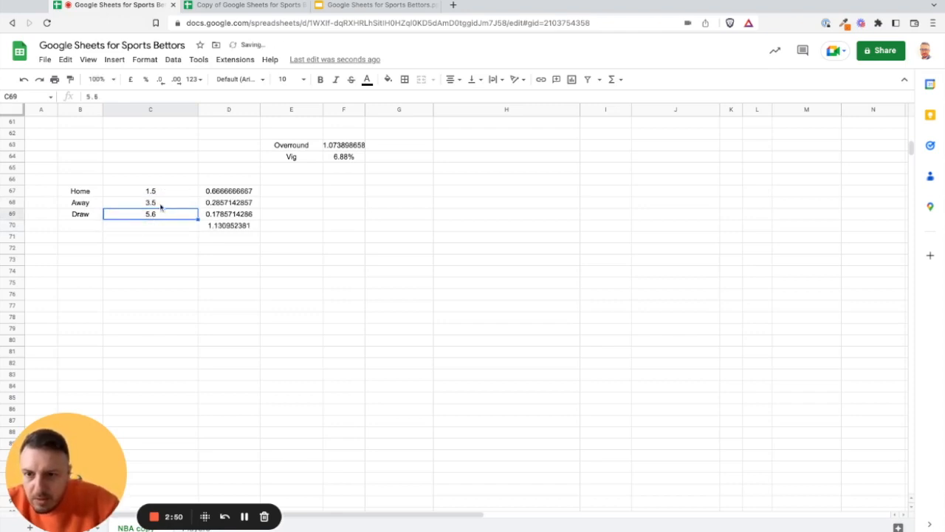
key("BackSpace")
type("6.5")
key("Return")
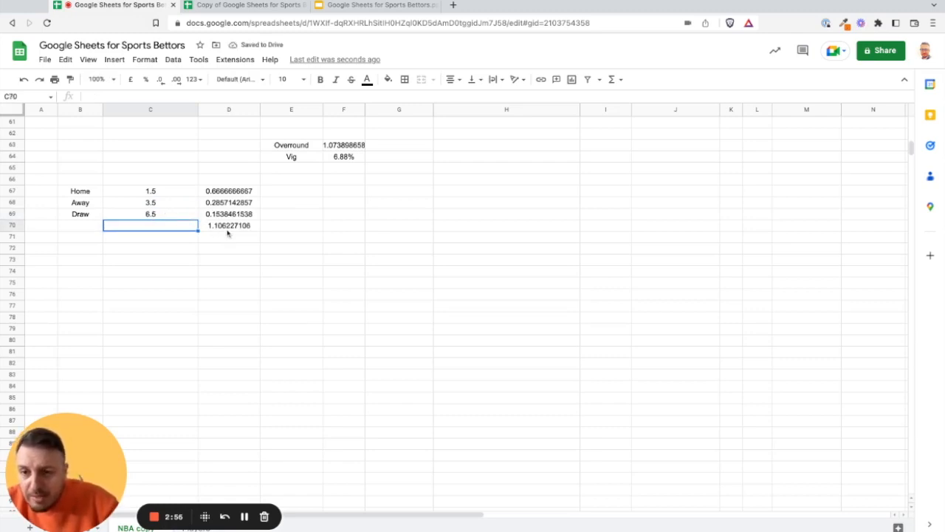
- Clear the Home, Away and Draw example from the range B66:E71
left_click_drag(90, 181, 289, 238)
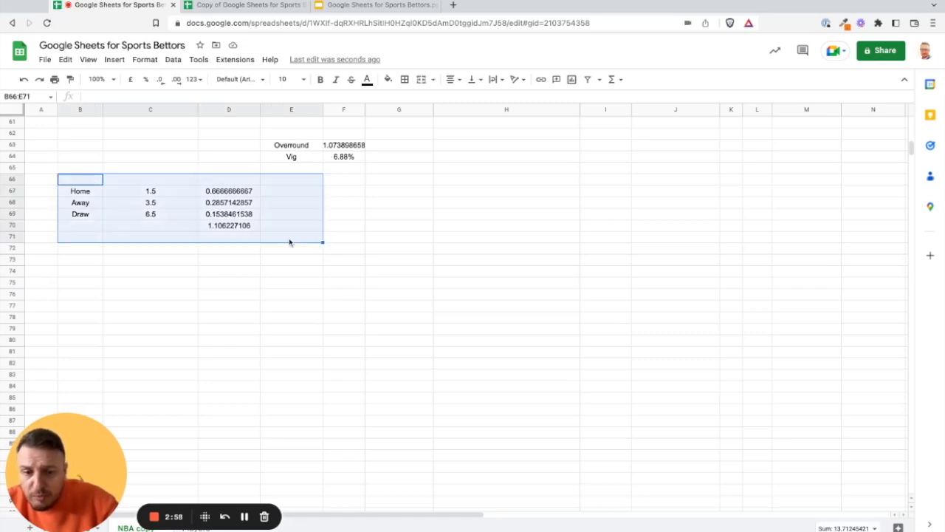
key("Delete")
- Enter the spread "Lakers -7" in C68 and "Suns +7" in D68
left_click(130, 201)
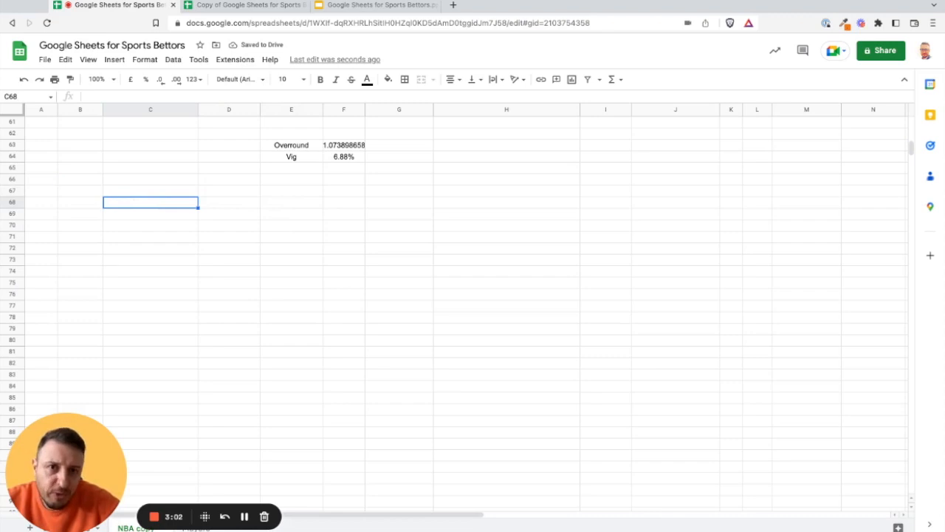
type("Laker")
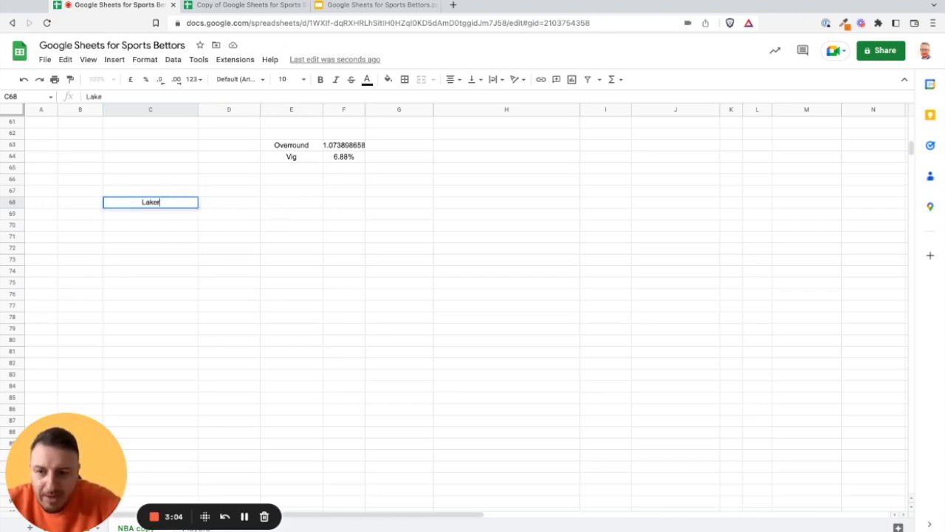
type("s -")
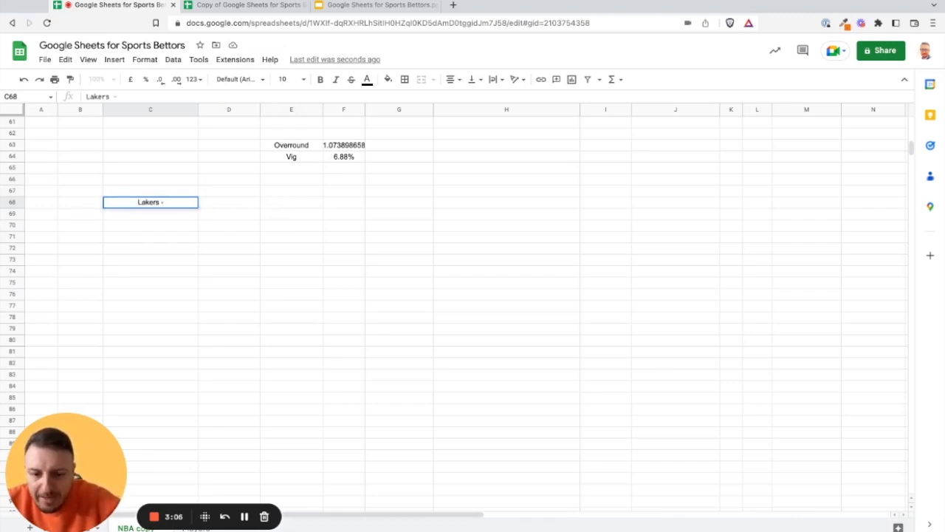
type("7")
key("Tab")
type("Suns")
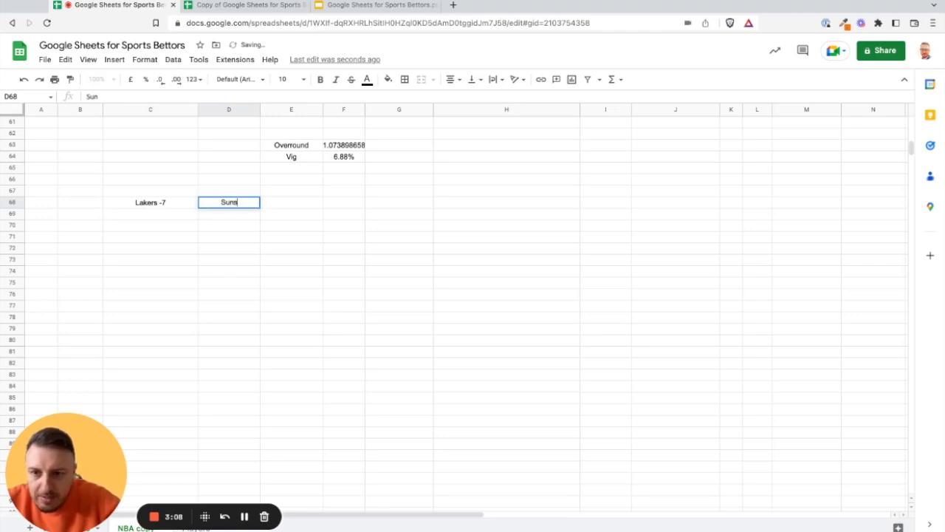
type(" +7")
key("Return")
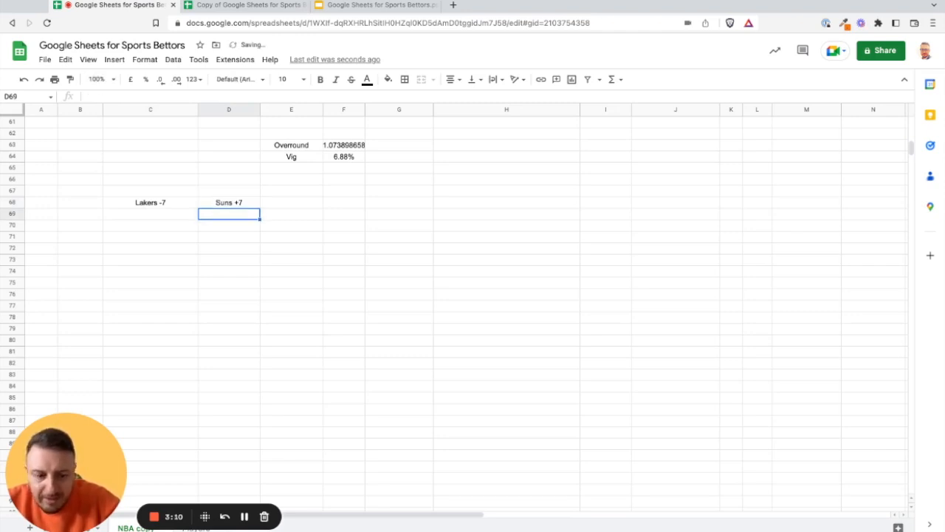
- Add the odds "(1.91)" after "Lakers -7" in C68
key("Left")
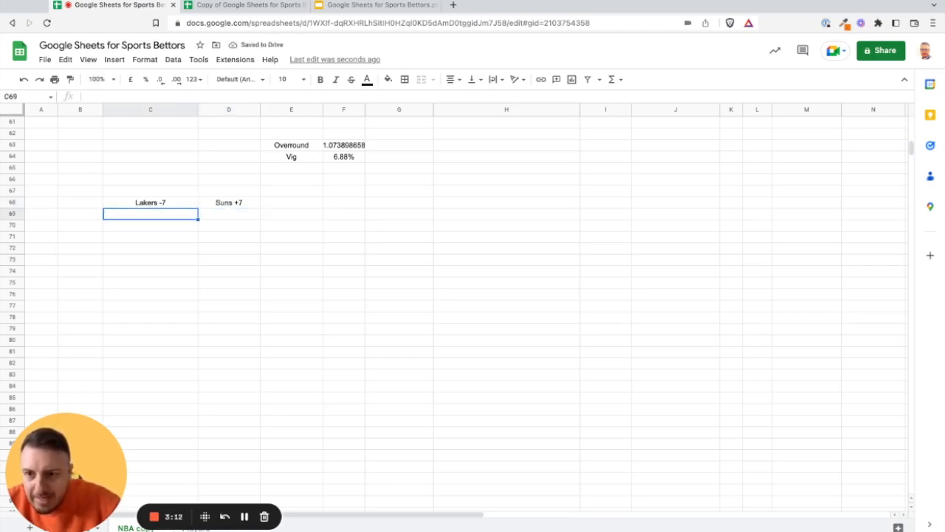
left_click(186, 205)
key("Return")
type("(1")
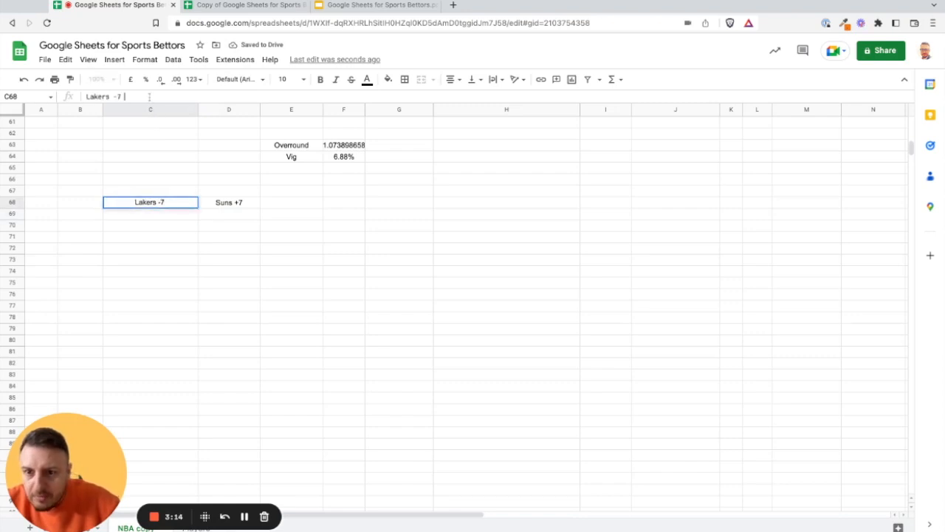
type(".91)")
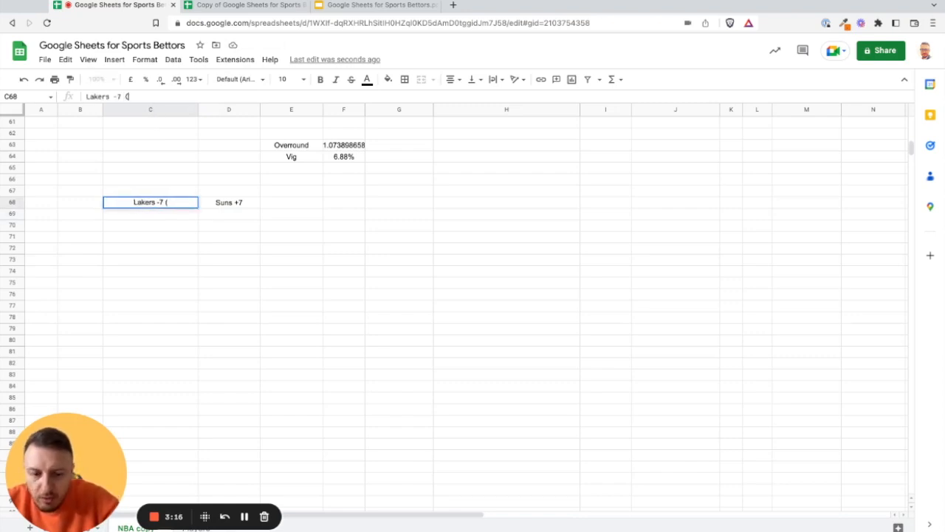
key("Return")
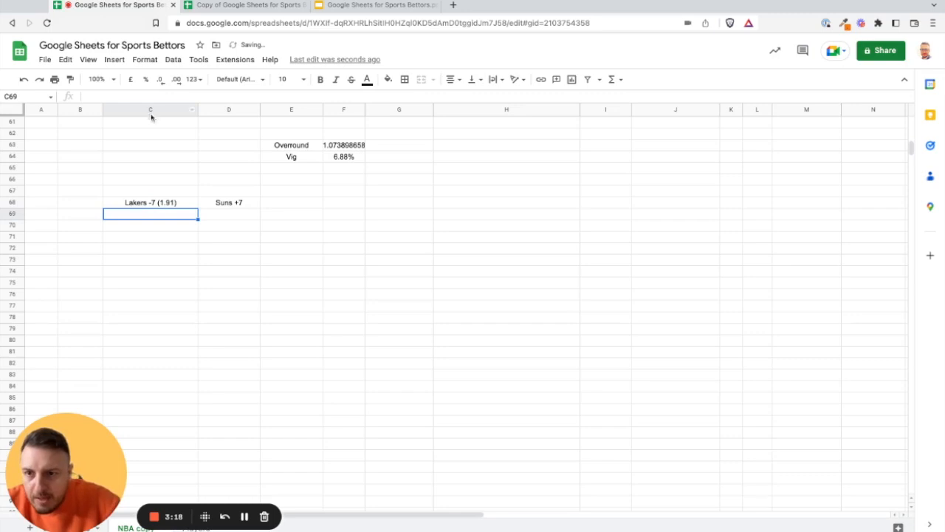
- Enter the odds conversion note "1.91 = -110" in cell C65
left_click(140, 170)
type("1.91")
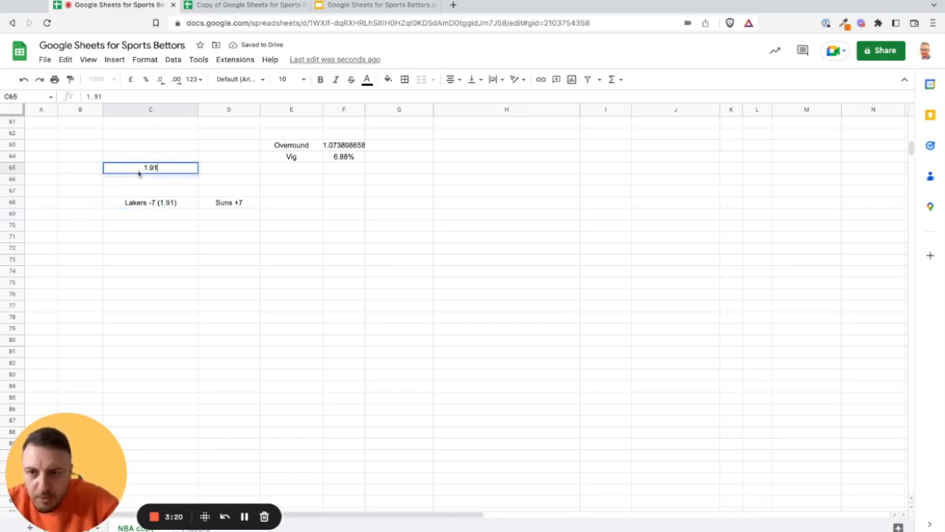
type(" = -110")
key("Return")
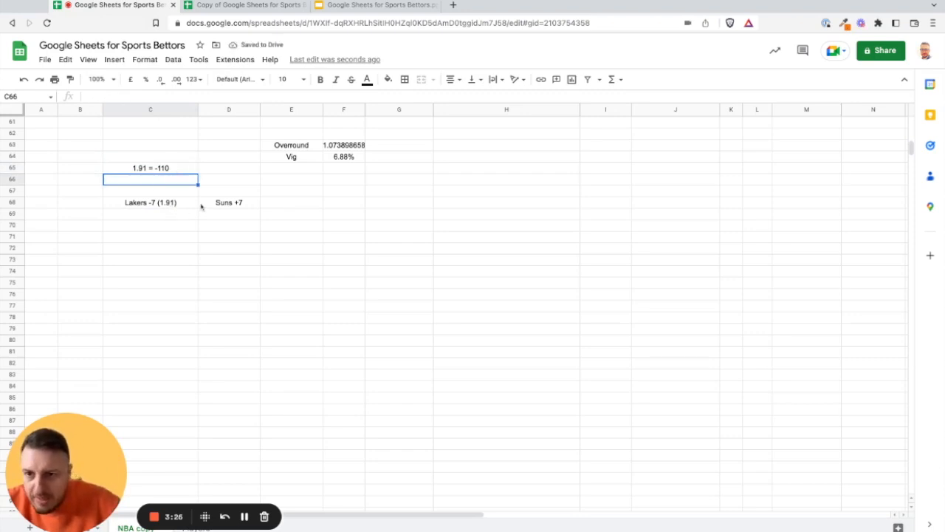
- Add the odds "(1.91)" after "Suns +7" in D68
left_click(206, 203)
type("(")
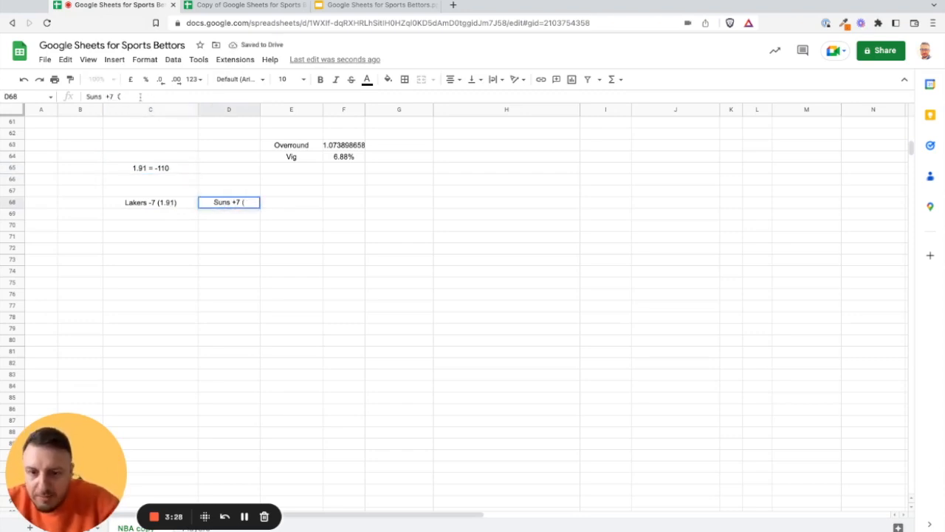
type("1.91)")
key("Return")
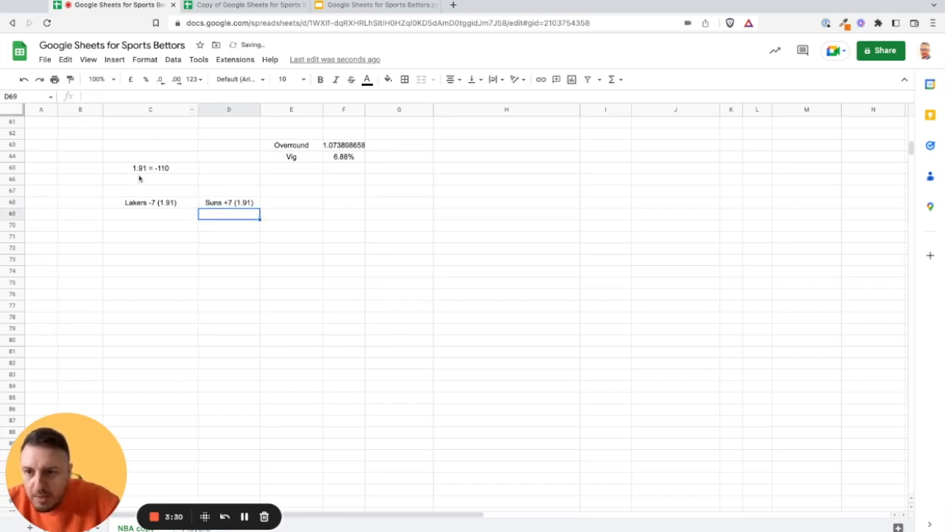
- Enter the spread "Bulls +3 (1.91)" in C69 and "Mavericks -3 (1.91)" in D69
left_click(149, 215)
type("Bu")
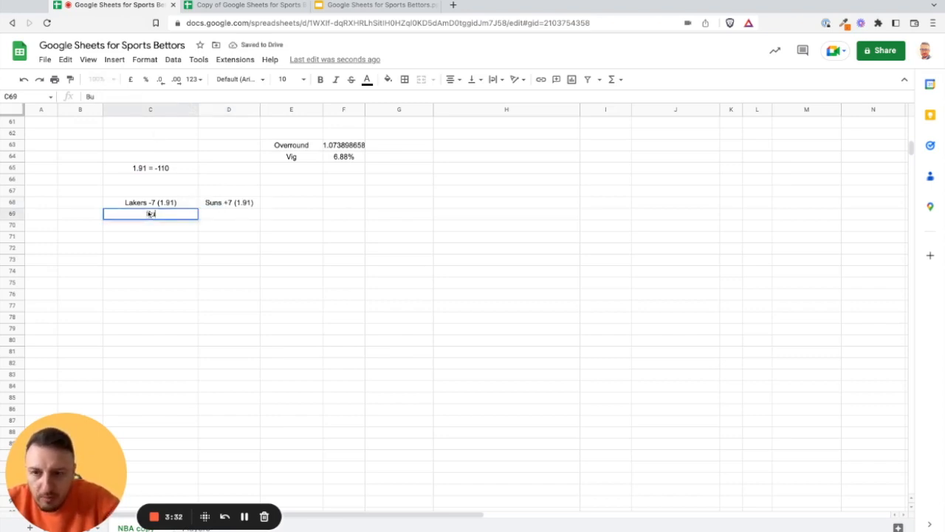
type("lls +3 (1.91")
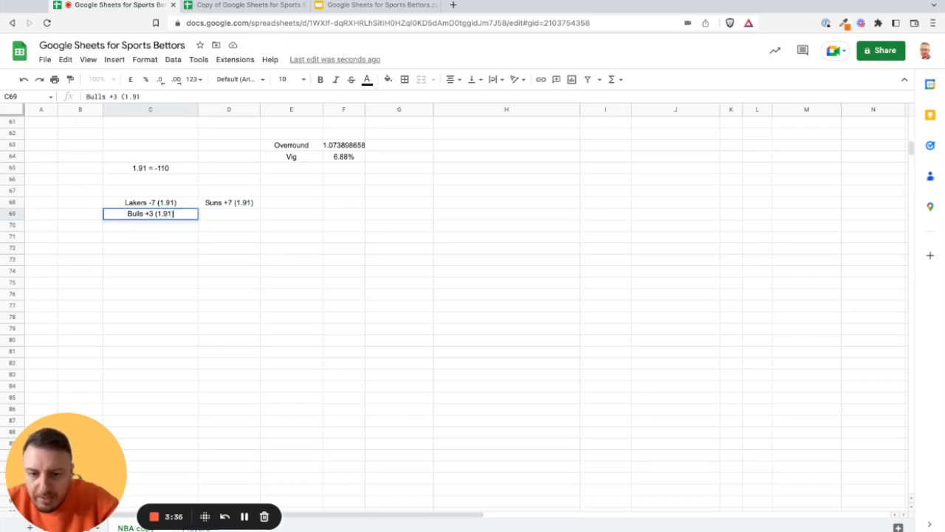
type(")")
key("Tab")
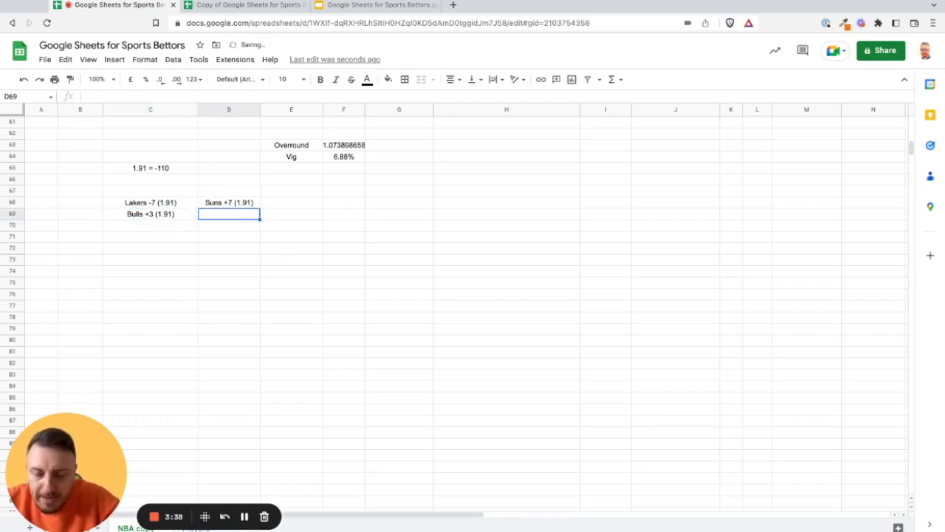
type("Maver")
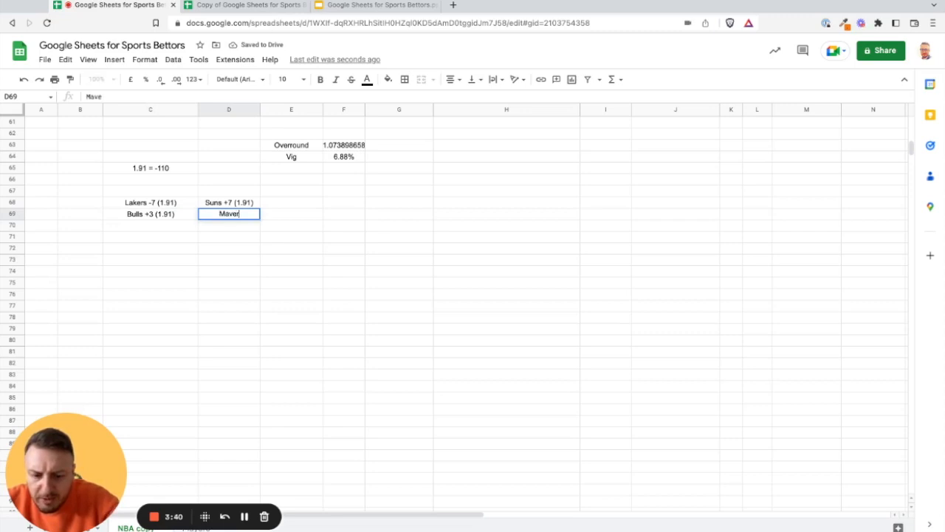
type("icks -3")
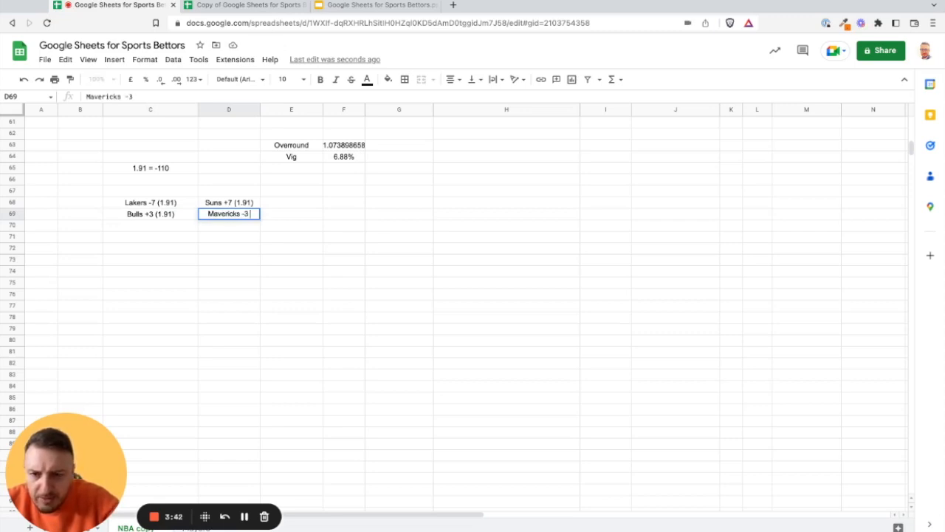
type(" (.1")
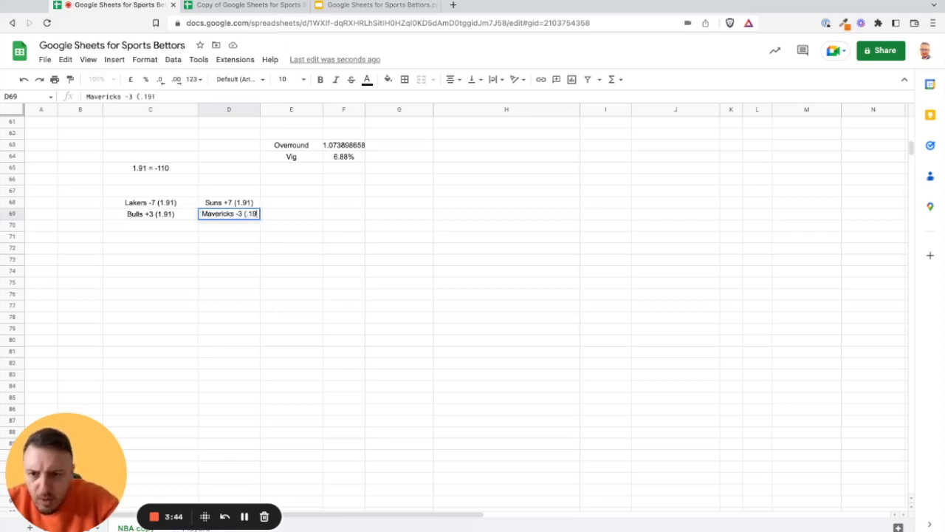
type("91")
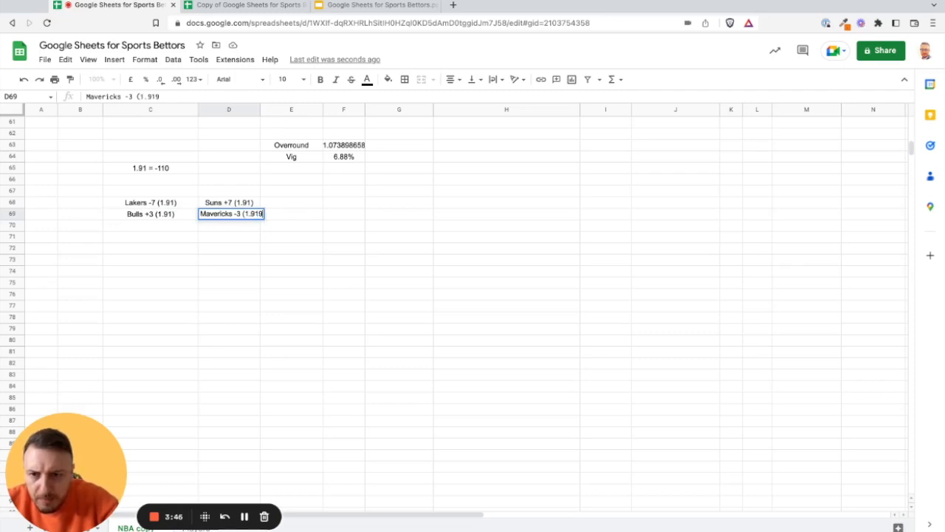
type(")")
key("Return")
- Enter the total "Over 224.5 (1.91)" in cell C70
left_click(150, 226)
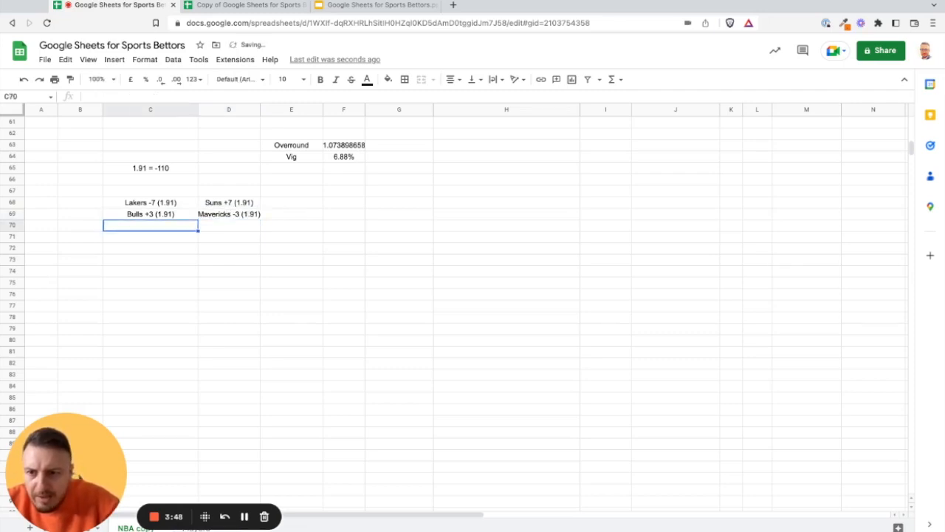
type("Over 55.")
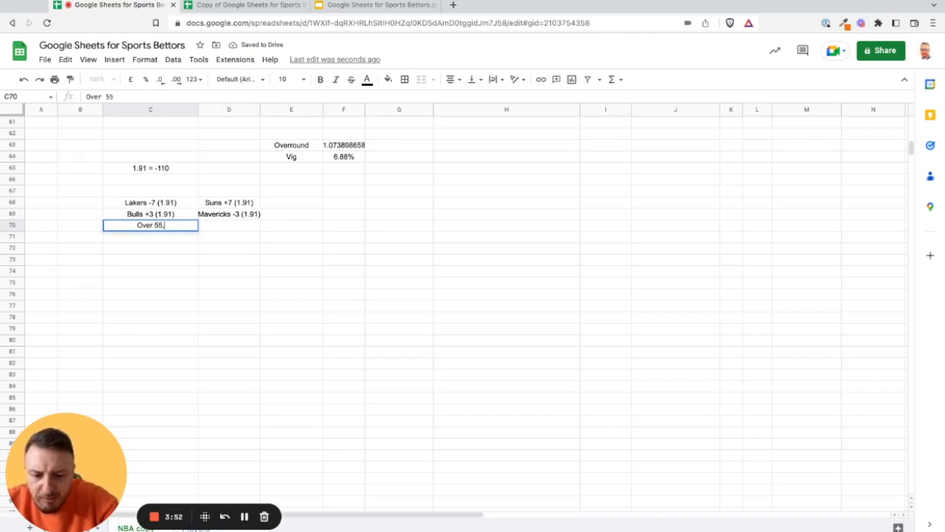
key("BackSpace")
key("BackSpace")
key("BackSpace")
type("1")
key("BackSpace")
key("BackSpace")
type("224.5 (1.91)")
key("Tab")
- Enter the opposing total "Under 224.5 (1.91)" in cell D70
type("Under")
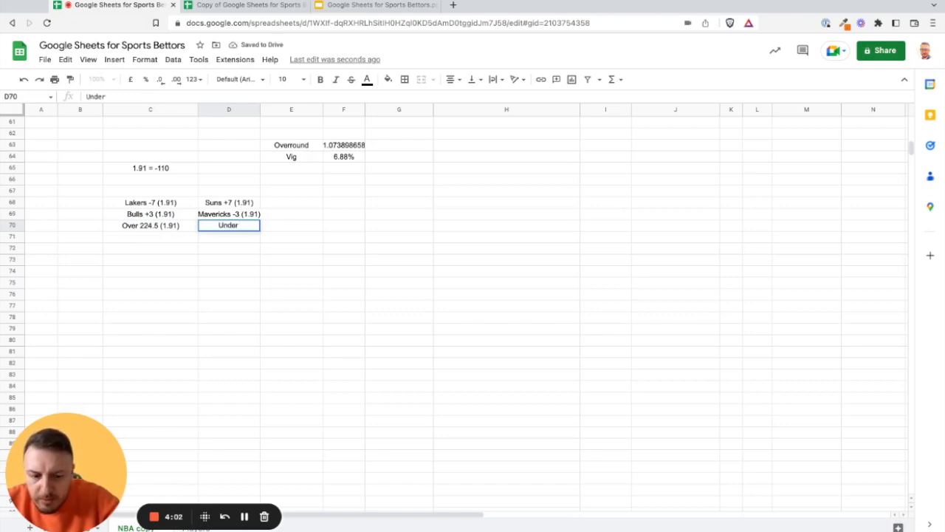
type(" 224.5")
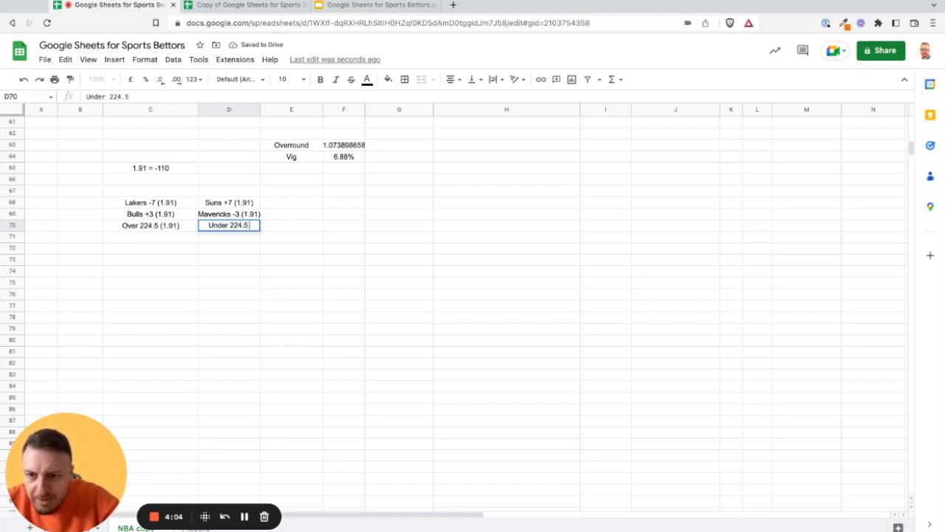
type(" (1.91)")
key("Return")
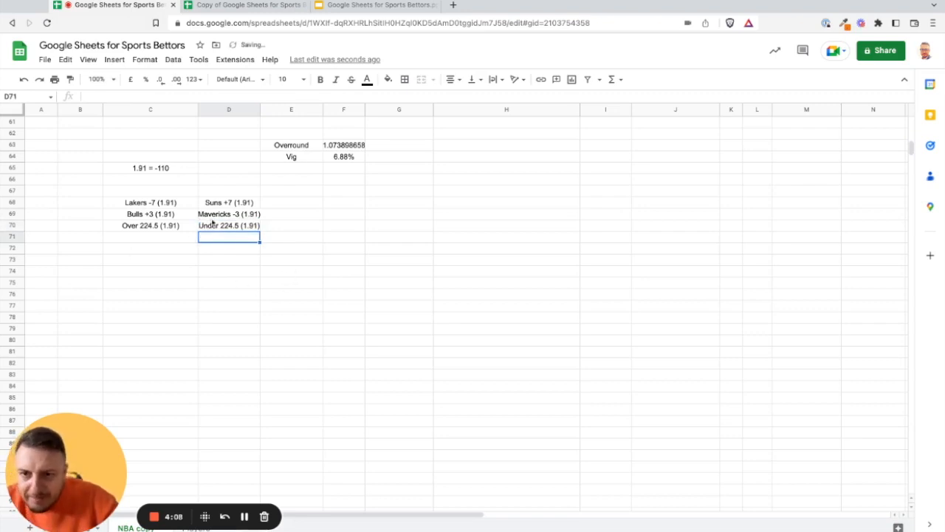
left_click(169, 205)
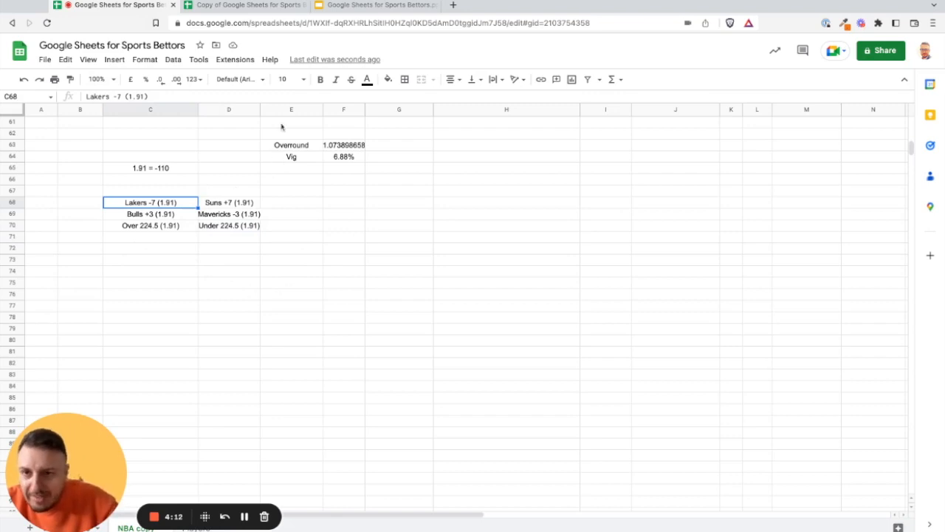
- Bold the picks "Lakers -7 (1.91)", "Mavericks -3 (1.91)" and "Over 224.5 (1.91)" in C68, D69 and C70
left_click(320, 79)
left_click(225, 214)
key("ctrl+b")
left_click(171, 230)
left_click(320, 81)
- Enter the odds 1.91 in each of the cells F68, F69 and F70 beside the three markets
left_click(357, 204)
type("1.91")
key("Return")
type("1.91")
key("Return")
type("1.1.91")
key("Return")
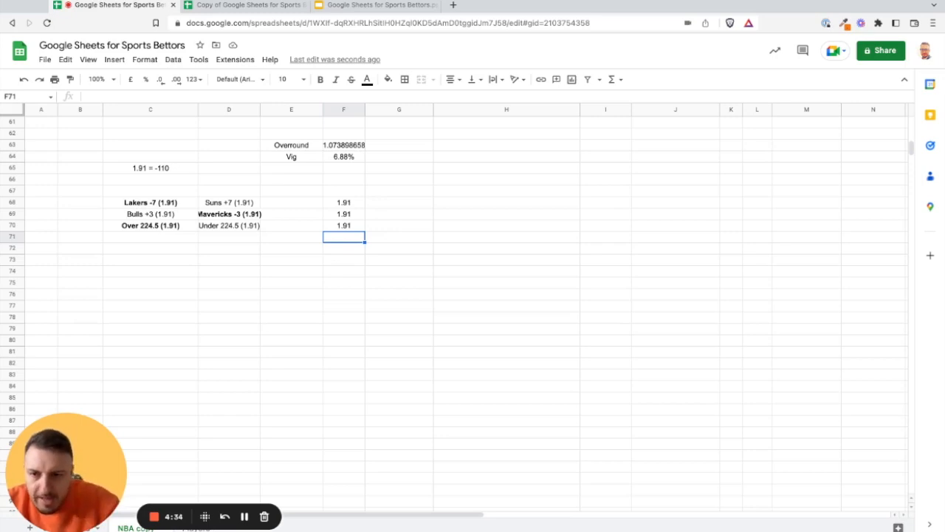
- Enter the labels "Parlay" in C74 and "Single" in C75 below the markets
scroll(338, 224, "down", 1)
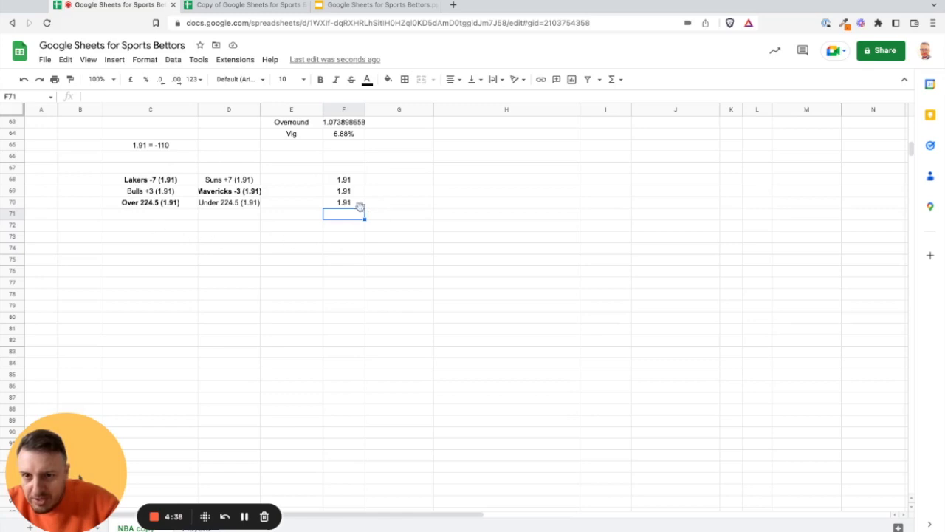
scroll(170, 195, "down", 2)
left_click(167, 180)
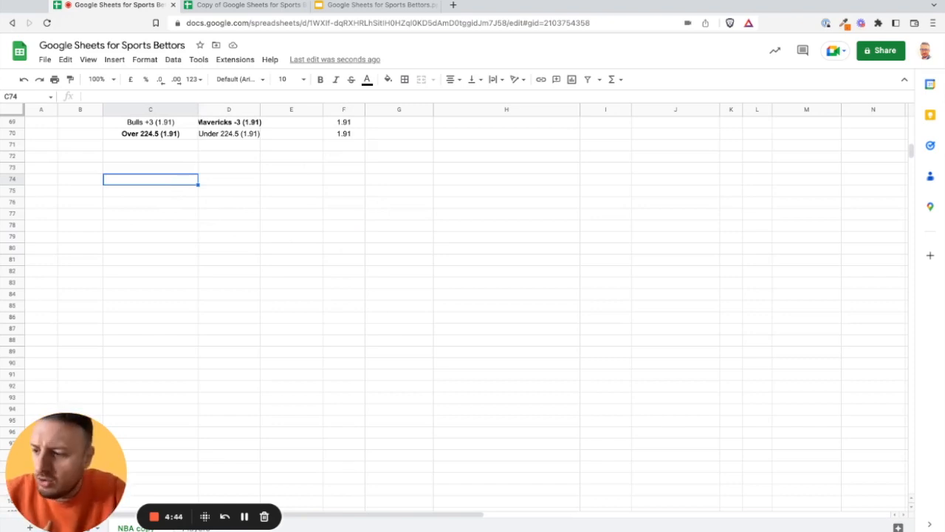
type("Parlay")
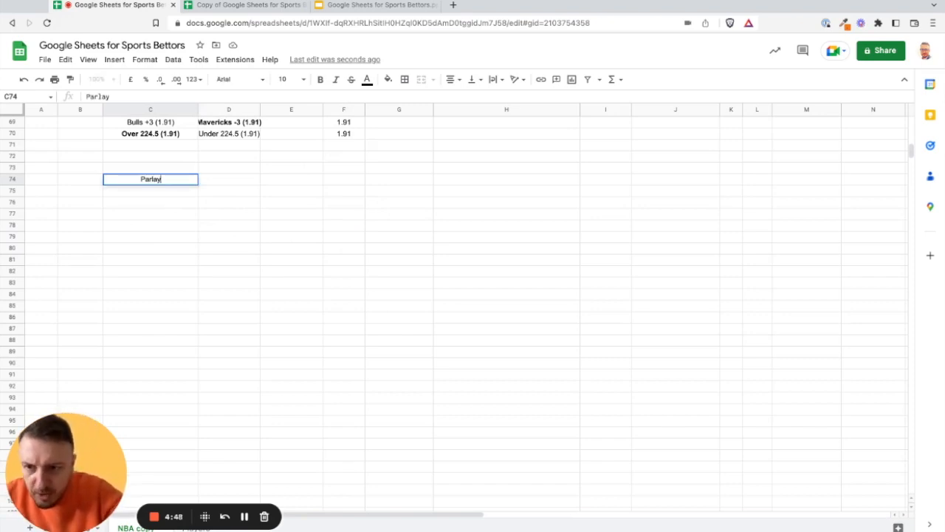
key("Return")
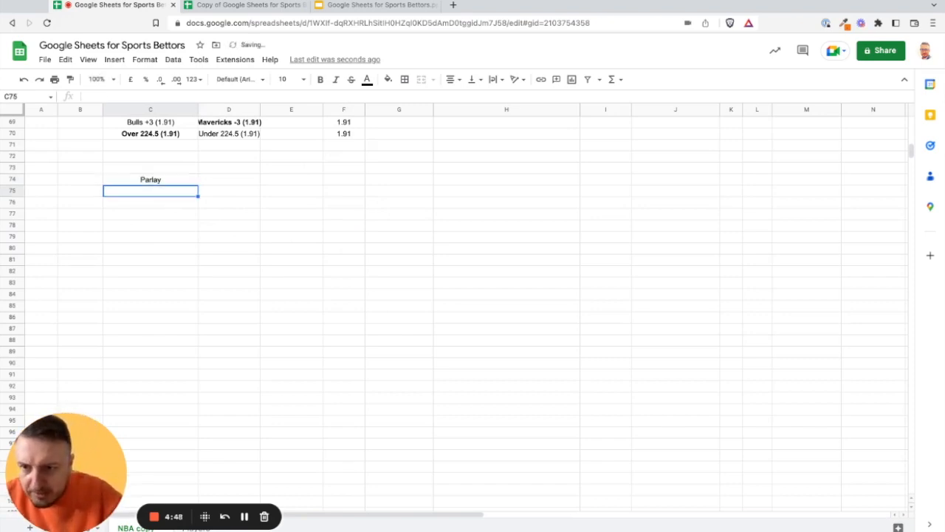
type("Single")
key("Return")
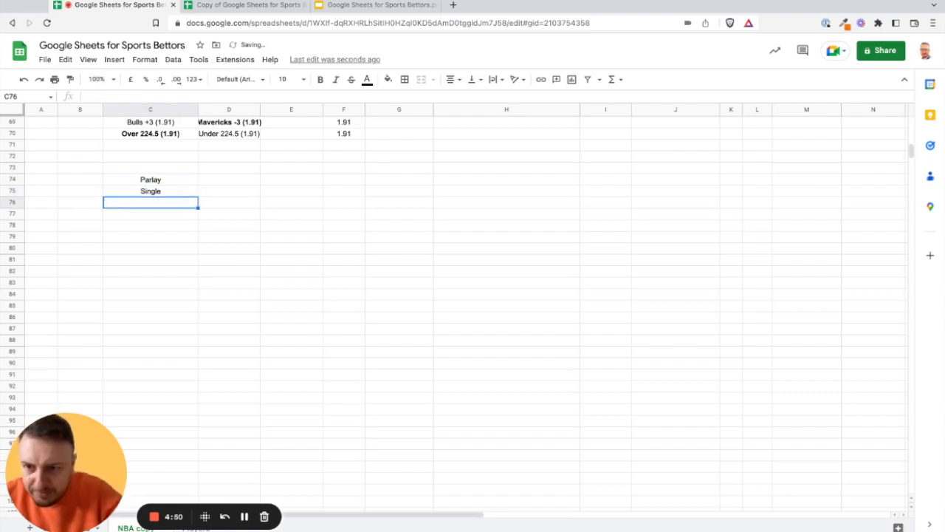
- Add the column heading "Your odds" in D74 beside the Parlay label
left_click(234, 184)
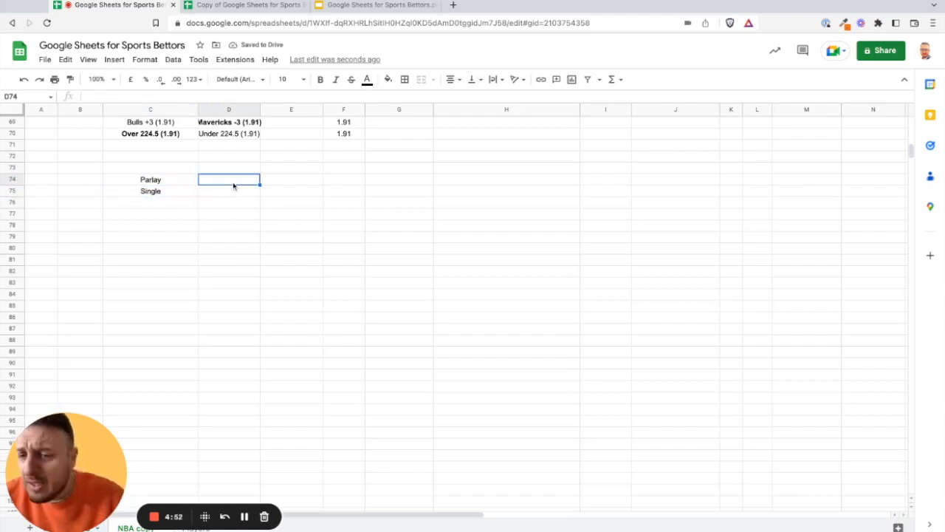
type("Your")
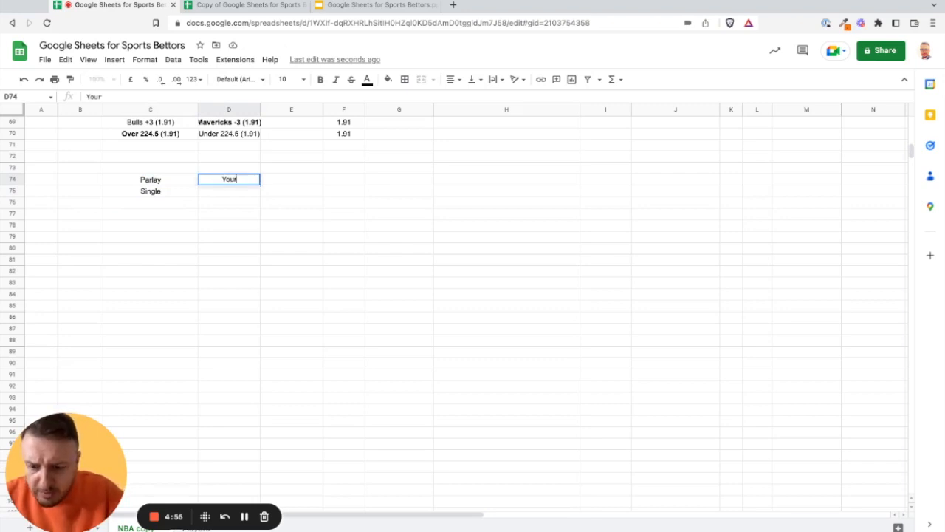
type(" odds")
key("Return")
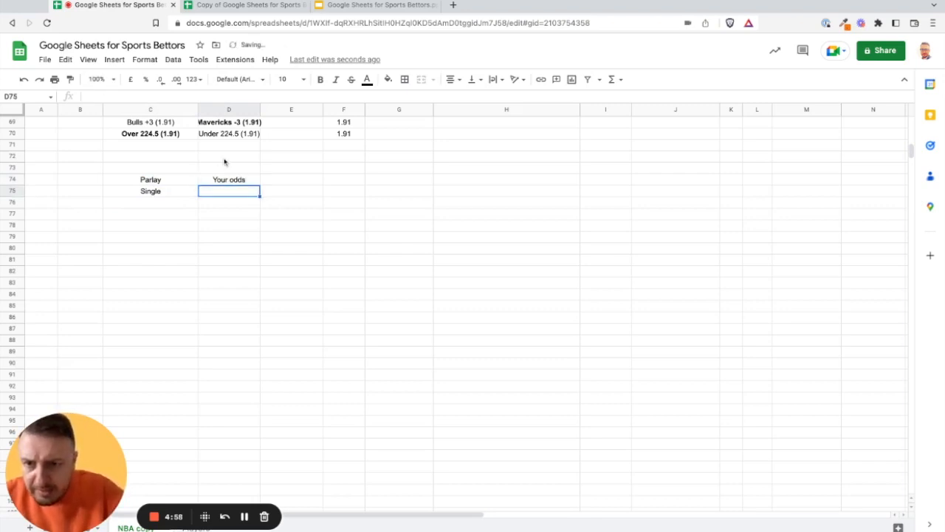
- Add the column heading "implied probability" in E74
scroll(224, 160, "up", 2)
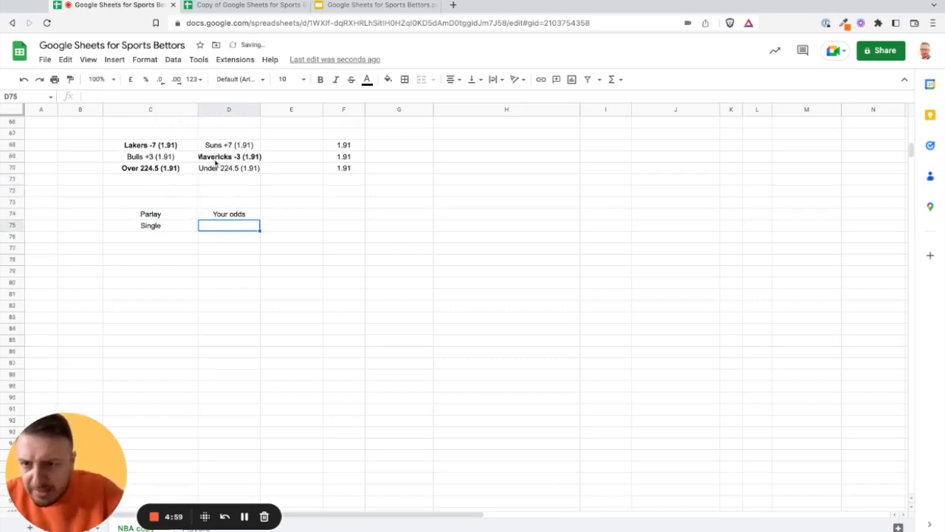
left_click(280, 218)
type("impli")
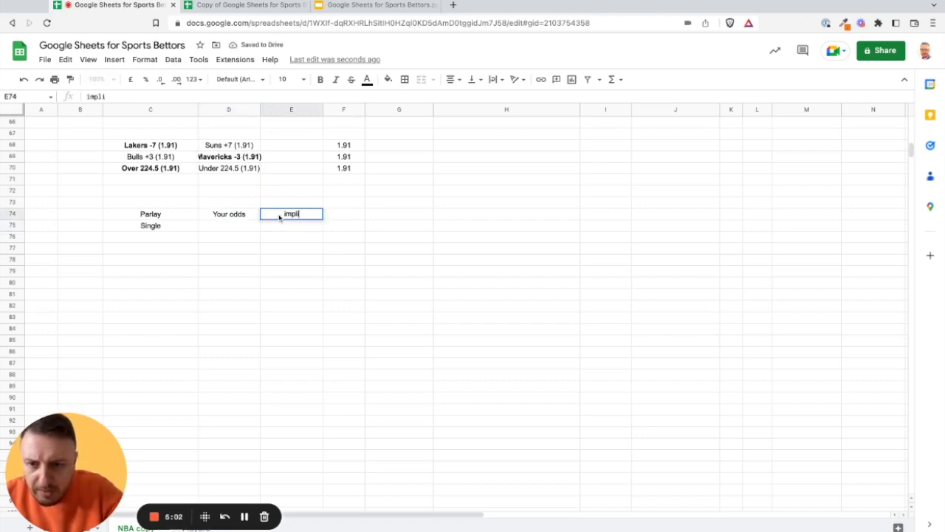
type("ed ")
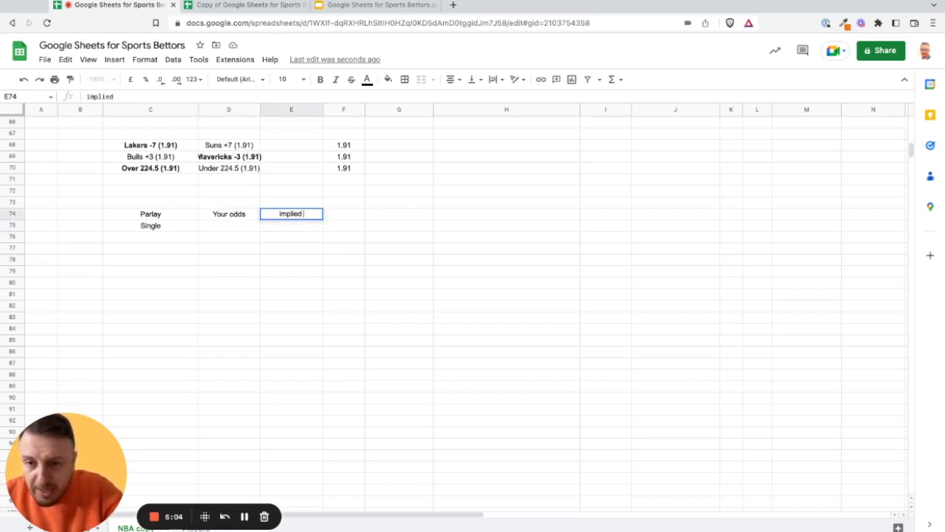
type("probability")
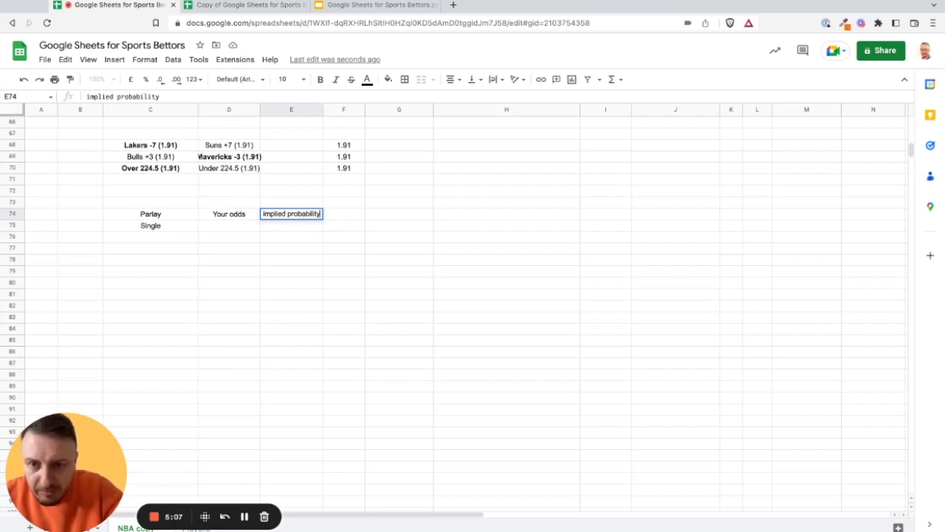
key("ctrl+Return")
key("Return")
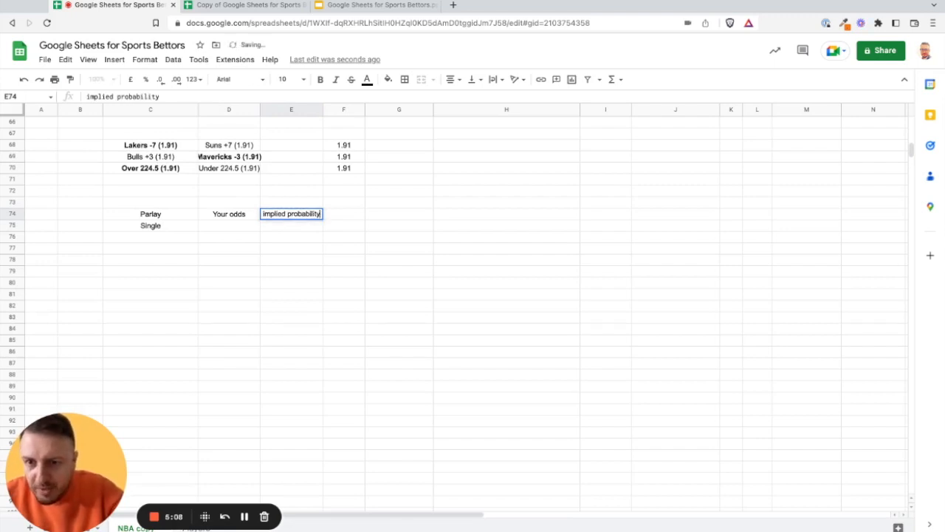
key("Return")
- Add the column heading "vs odds" in F74
left_click(340, 217)
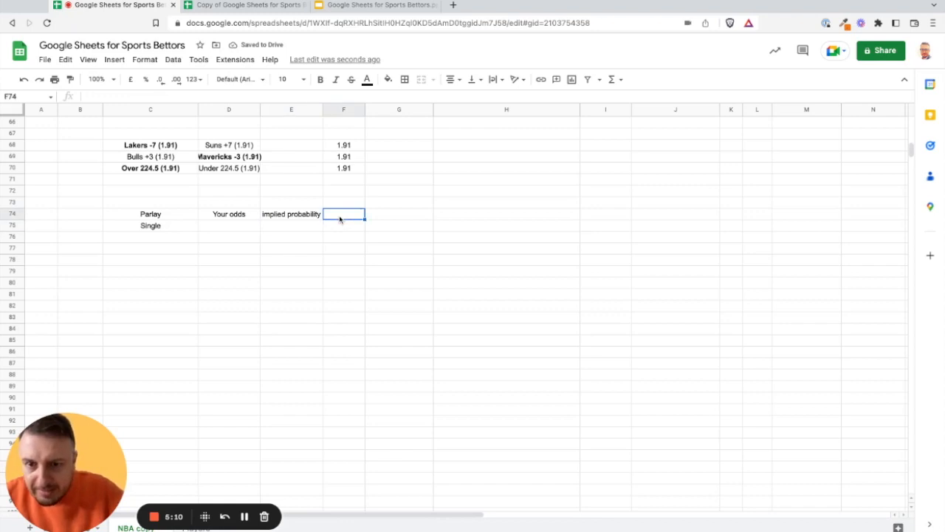
type("vs o")
key("BackSpace")
key("BackSpace")
type("odd")
key("BackSpace")
key("BackSpace")
key("BackSpace")
key("BackSpace")
type("odds")
key("Return")
- Enter the example odds pair "1.91 vs 1.91" in H68
scroll(272, 200, "up", 2)
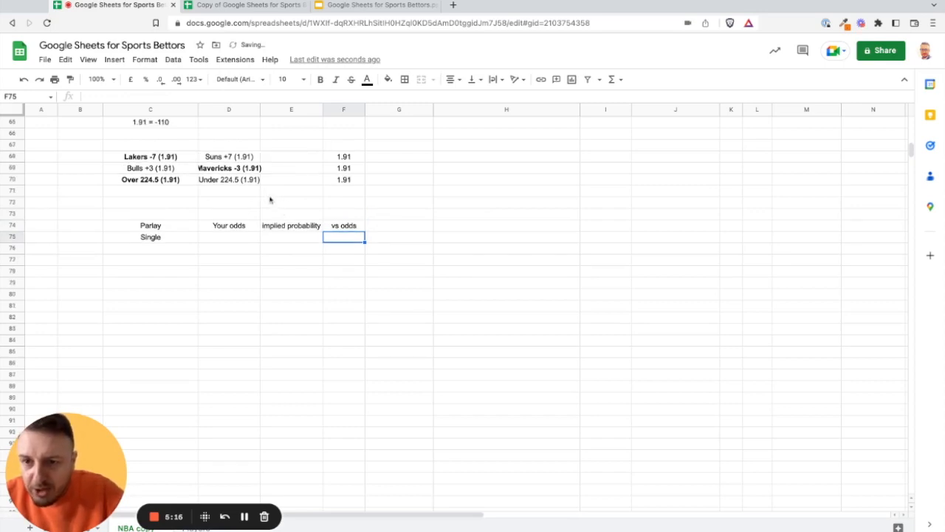
scroll(298, 191, "down", 1)
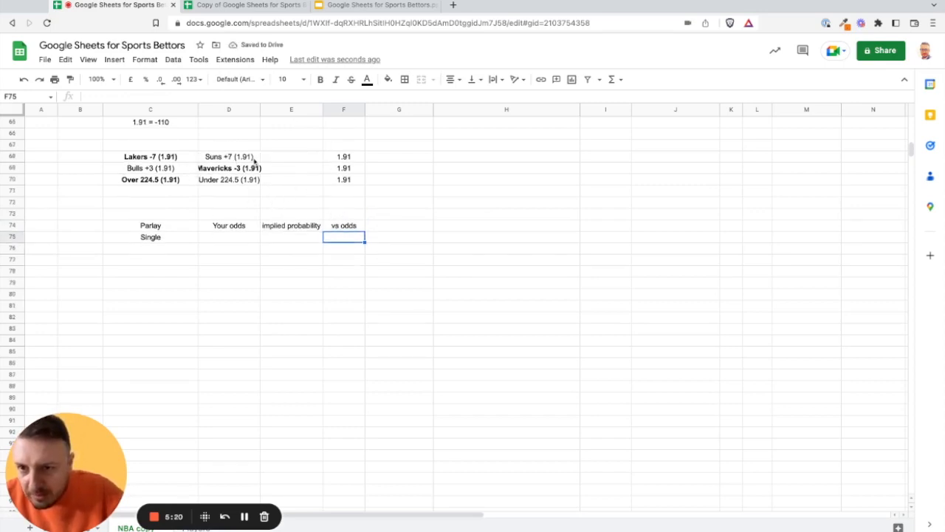
left_click(477, 161)
type("1.")
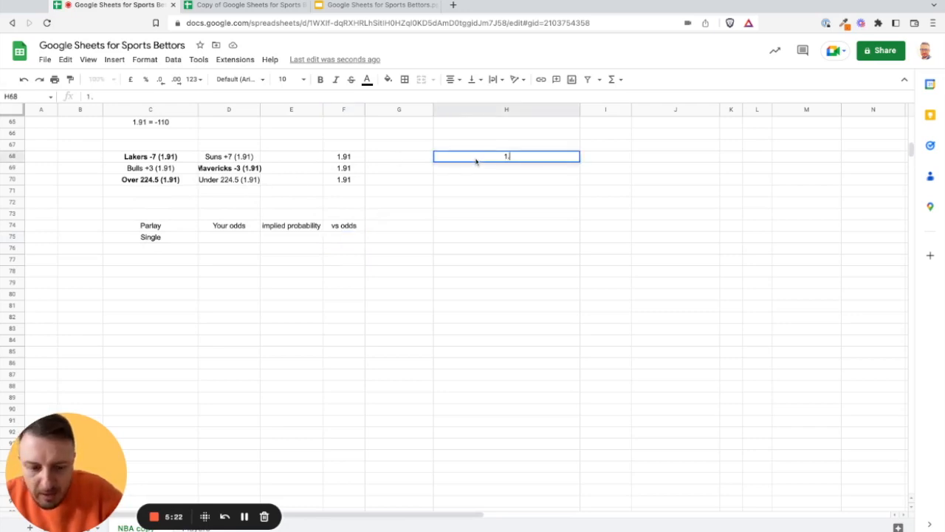
type("91 vs")
key("BackSpace")
key("BackSpace")
key("BackSpace")
type("vs 1,19")
key("BackSpace")
key("BackSpace")
key("BackSpace")
type(".91")
key("Return")
- Enter the example odds pairs "1.85 vs 1.85" in H69 and "1.95 vs 1.95" in H70
type("1")
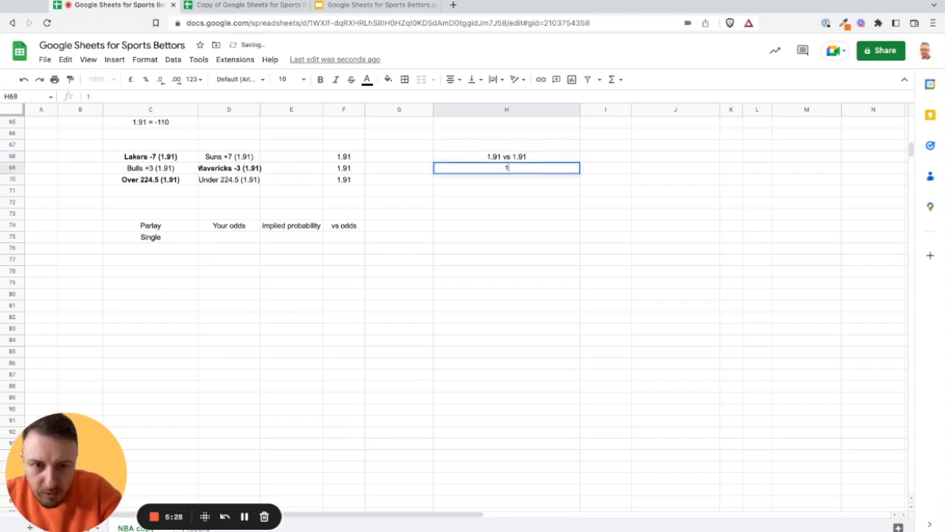
type(".85 ")
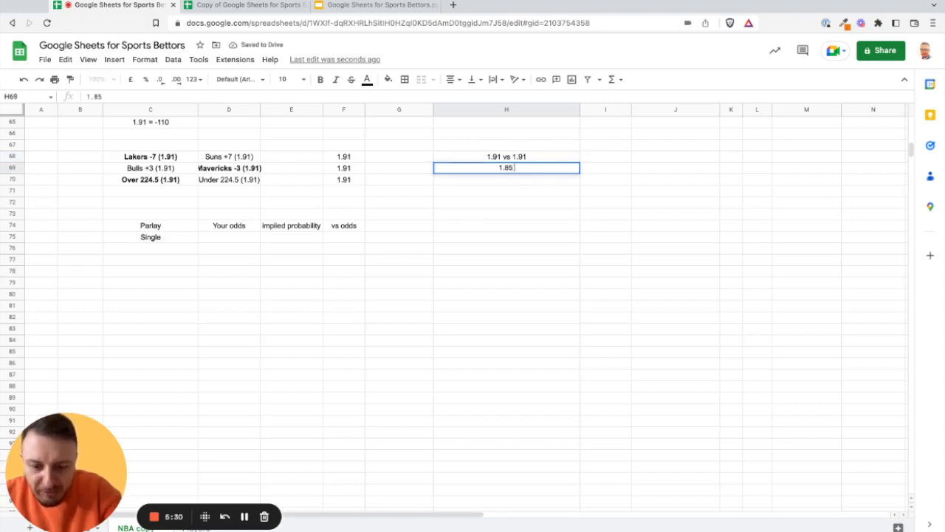
type("vs 1.85")
key("Return")
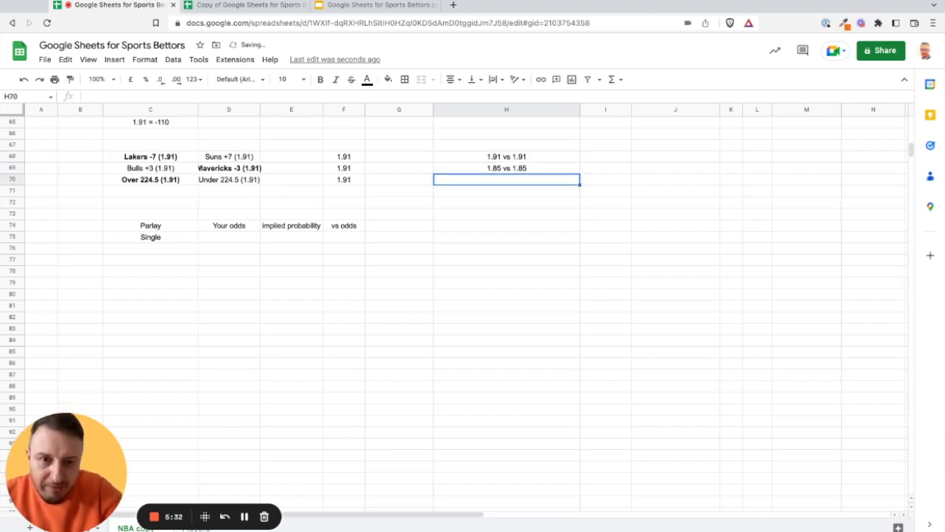
type("5 vs 1.95")
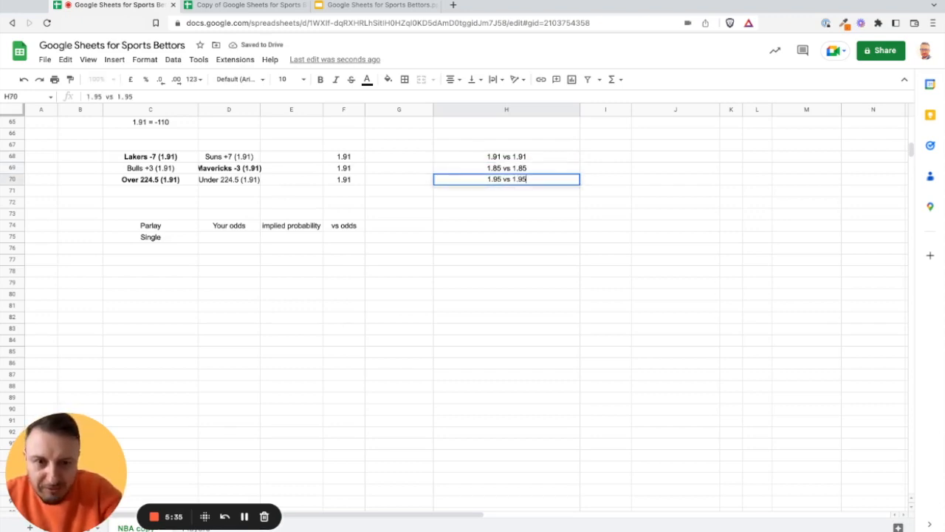
key("Return")
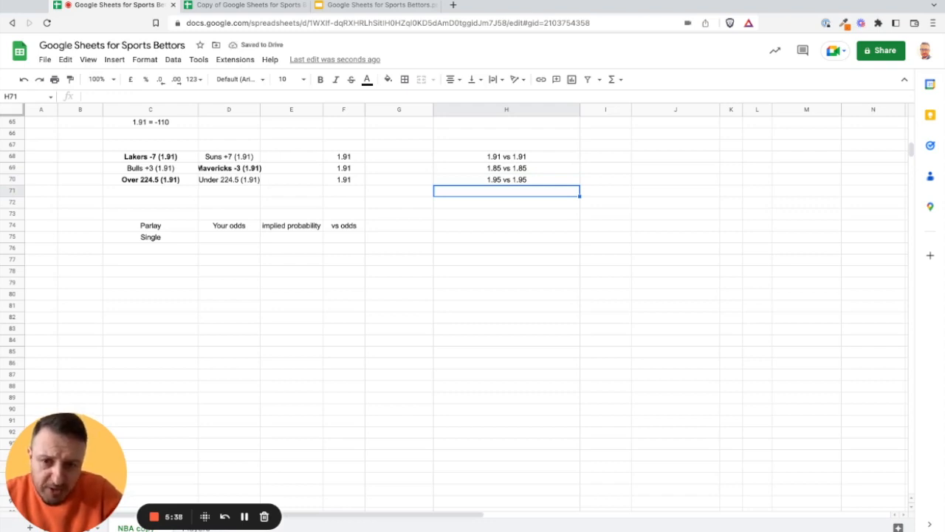
- Replace the example pairs with American odds "-110 vs -110" in H68 and "-120 vs -115" in H69
left_click(506, 157)
type("-11")
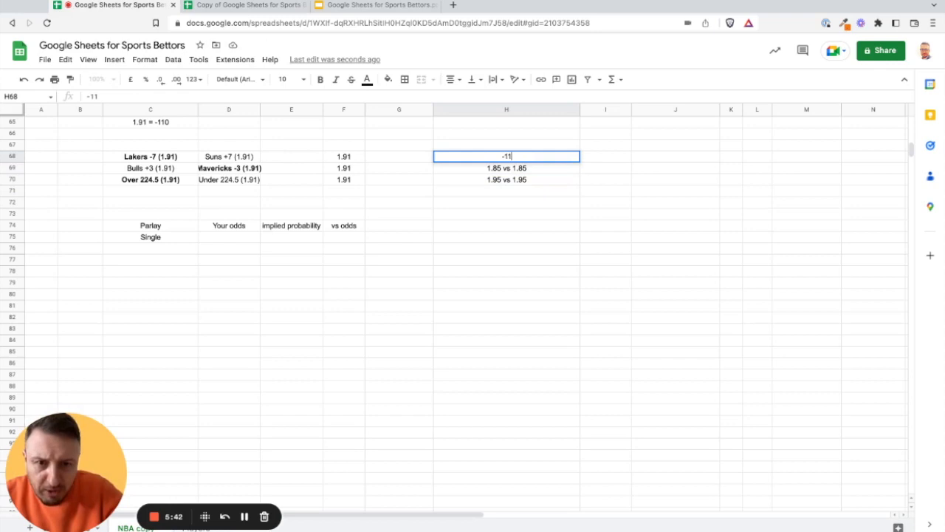
type("0")
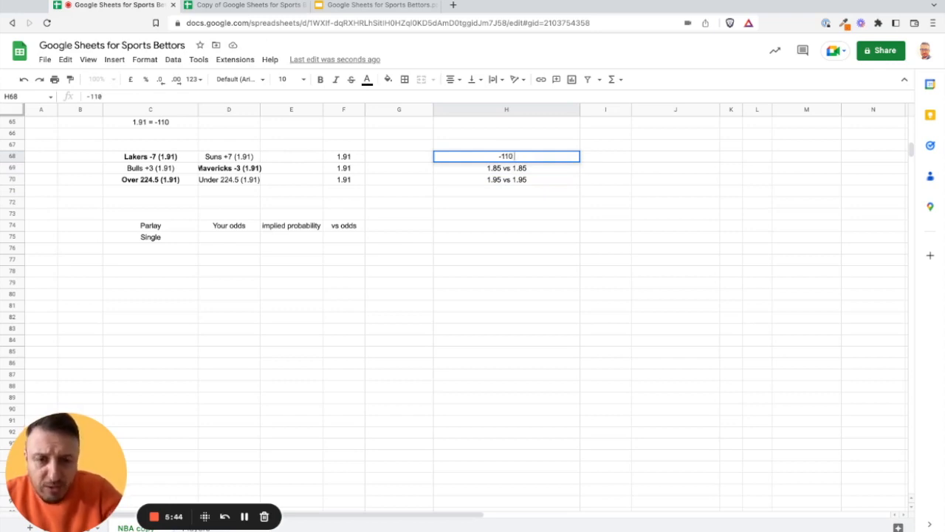
type(" vs")
type(" -110")
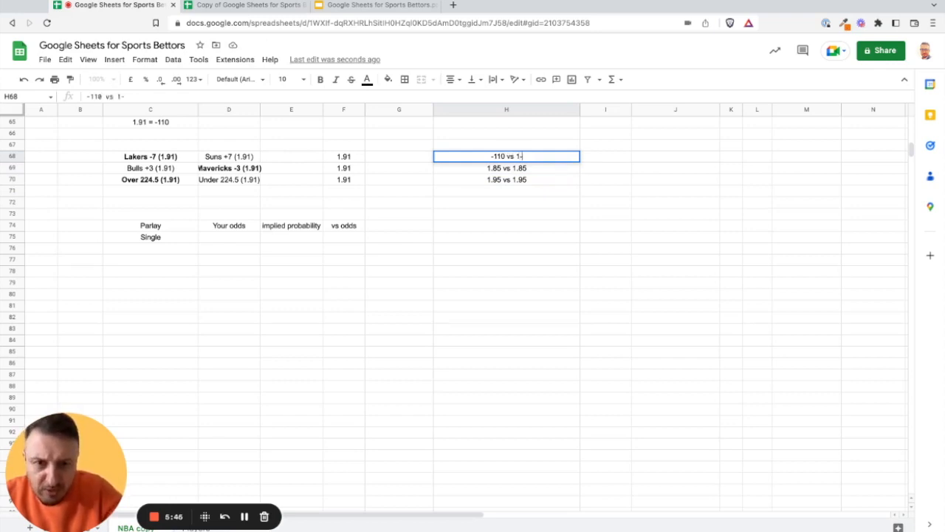
key("Return")
type("-120")
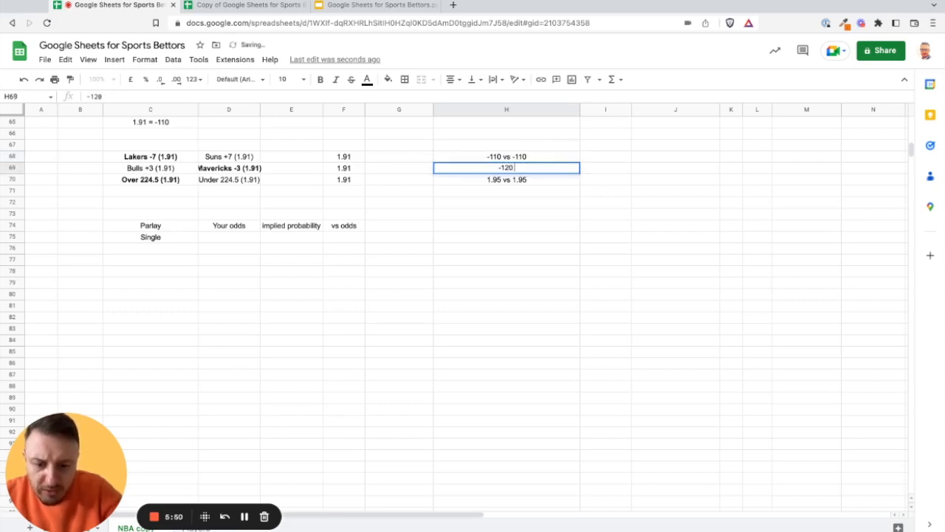
type(" vs -115")
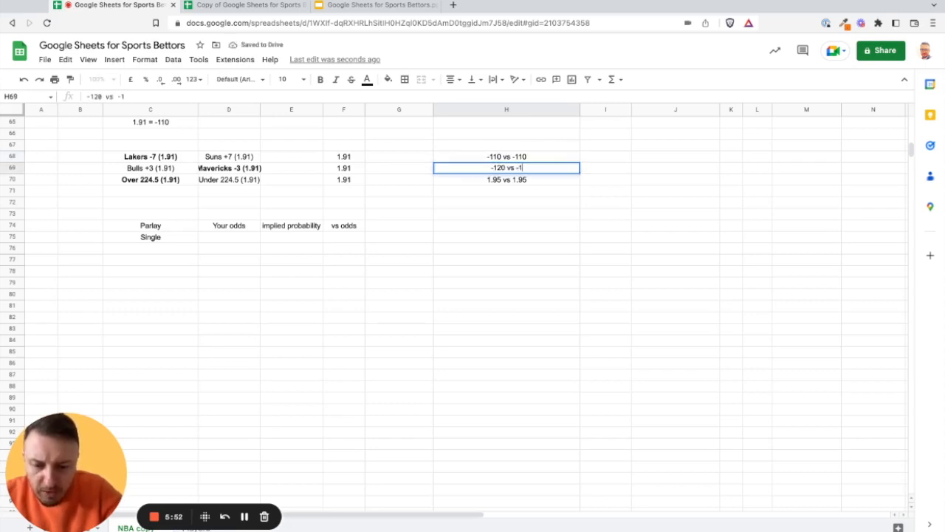
key("Return")
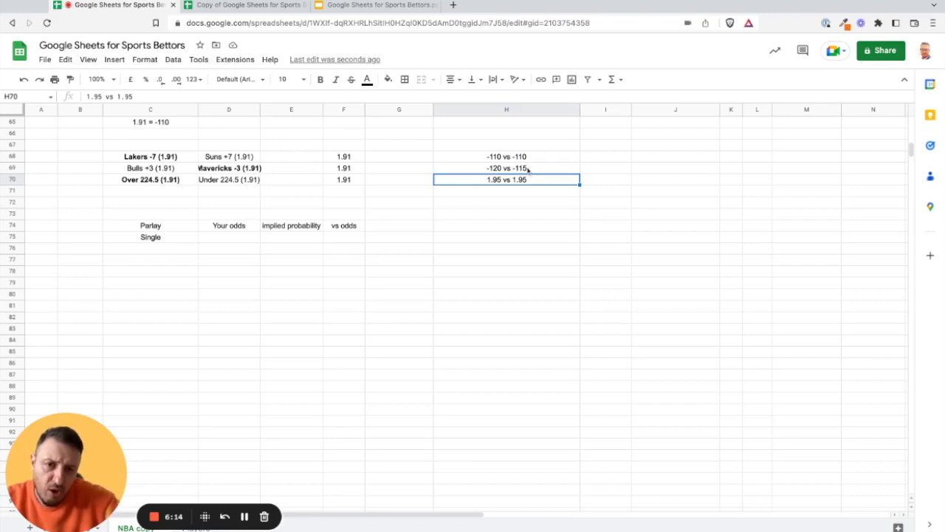
- Clear the example odds pairs from H67:H70
left_click_drag(509, 145, 509, 181)
key("Delete")
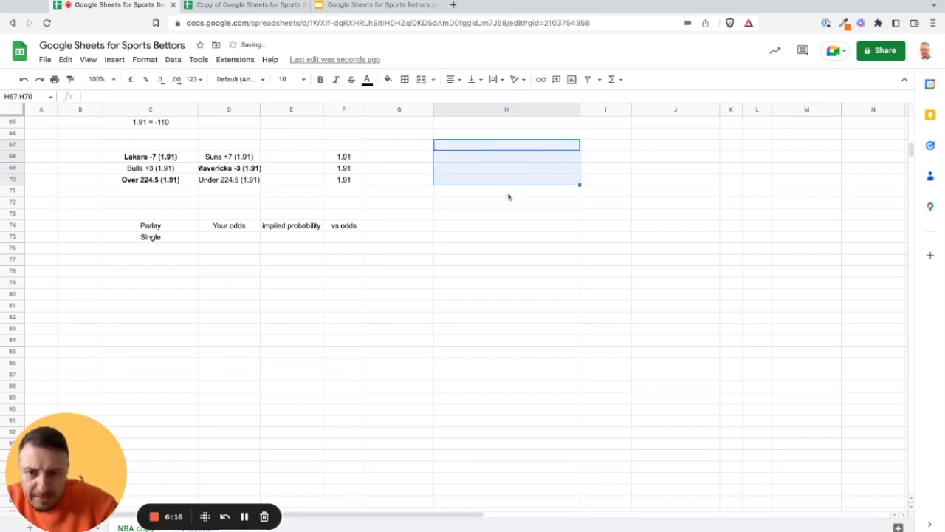
- Add a second "implied probability" heading in G74 for the opposing odds
left_click(353, 226)
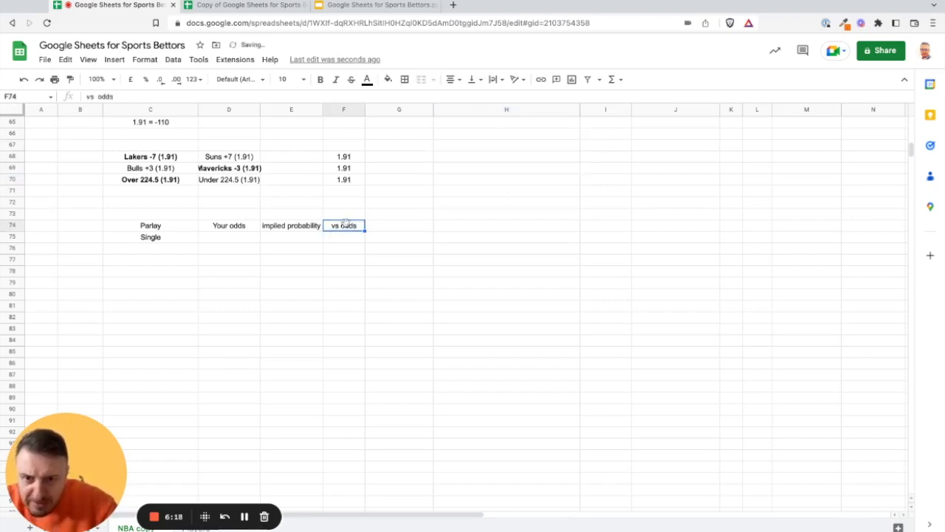
left_click(375, 228)
type("implied")
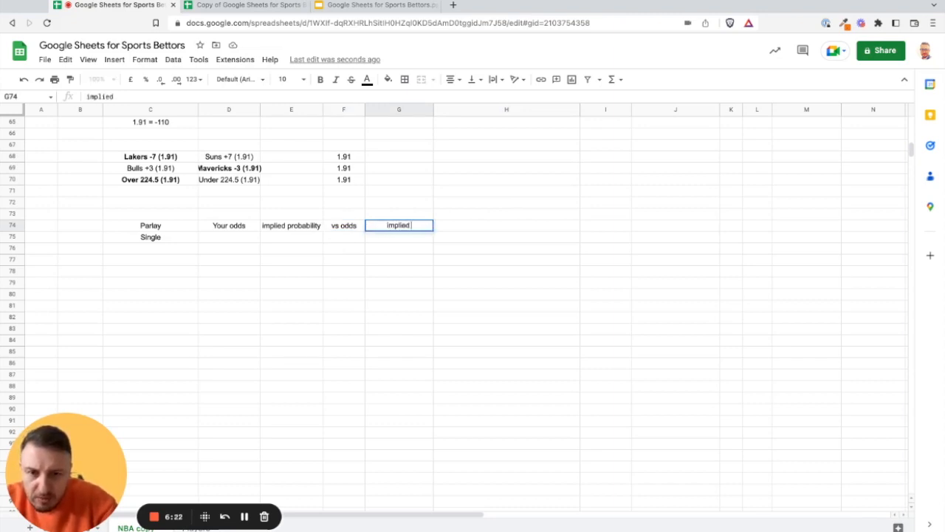
type(" probability")
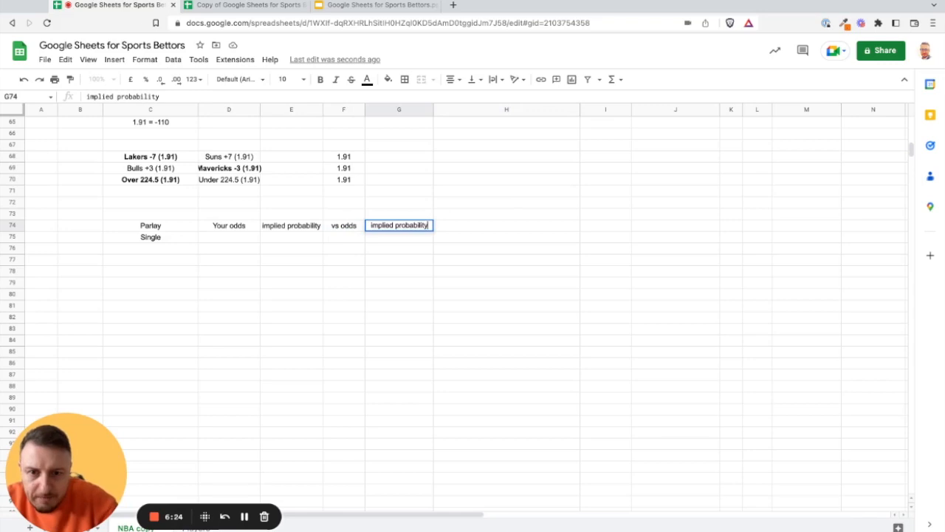
key("Tab")
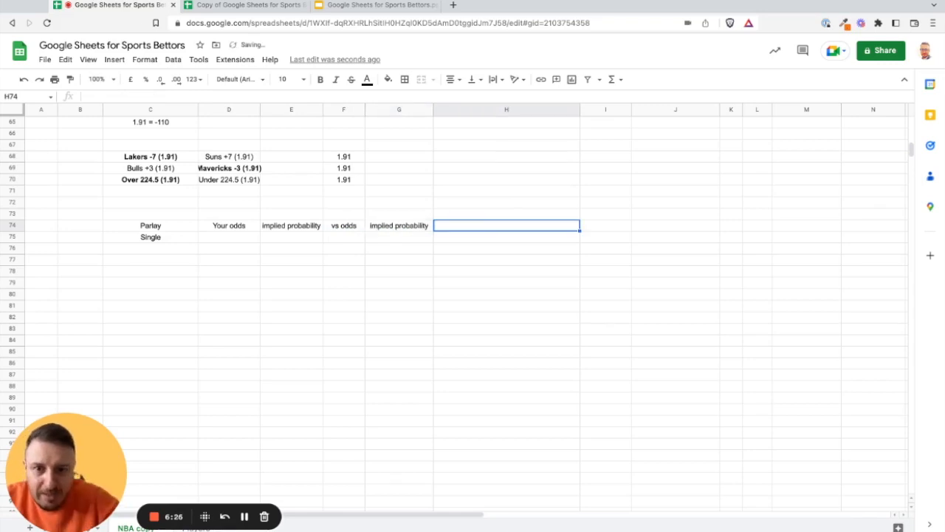
- Add the headings "overround" in H74 and "Fair odds" in I74, and make column H slightly narrower
type("overr")
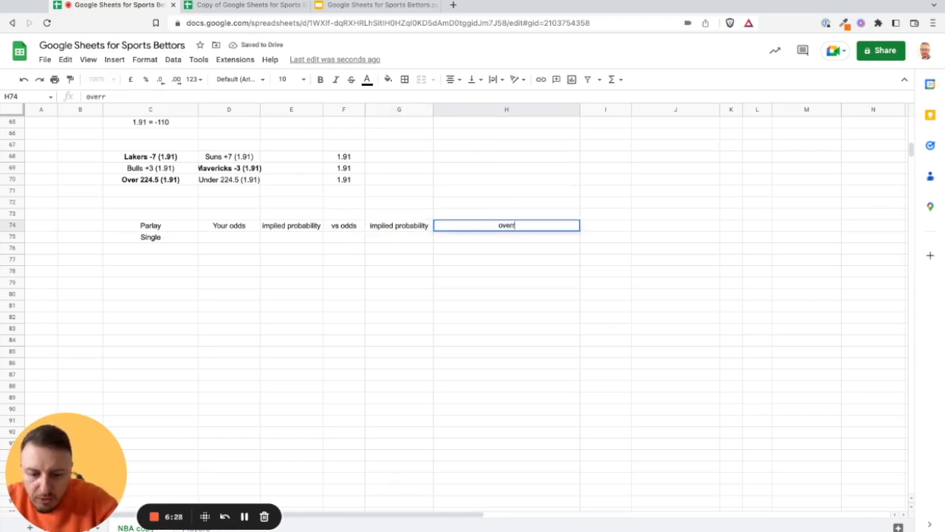
type("ound")
key("Tab")
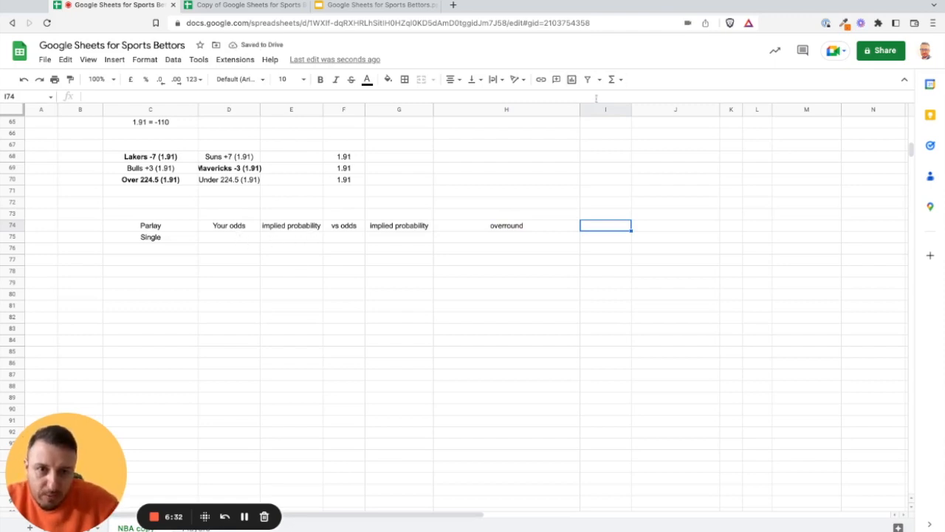
left_click_drag(580, 109, 561, 109)
type("Fair odds")
key("Return")
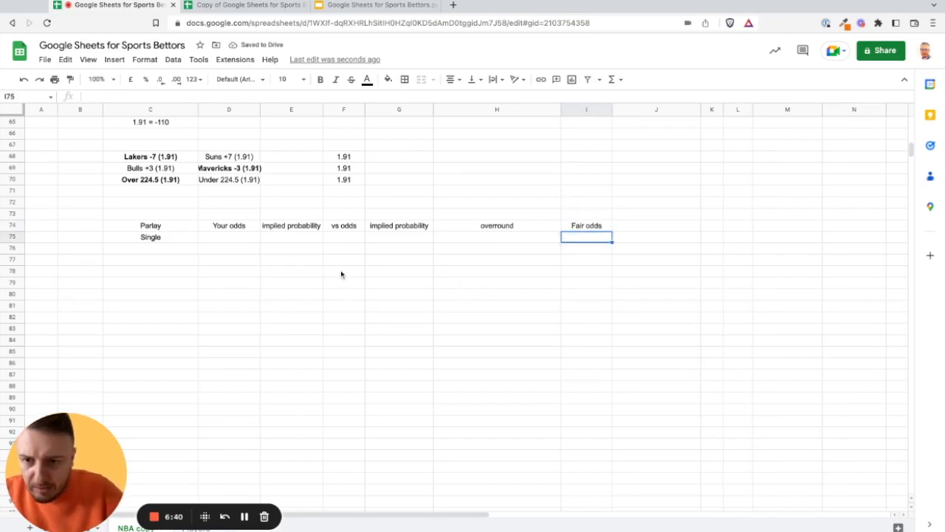
- Format the heading row C74:I74 with a black fill and white text
left_click(174, 251)
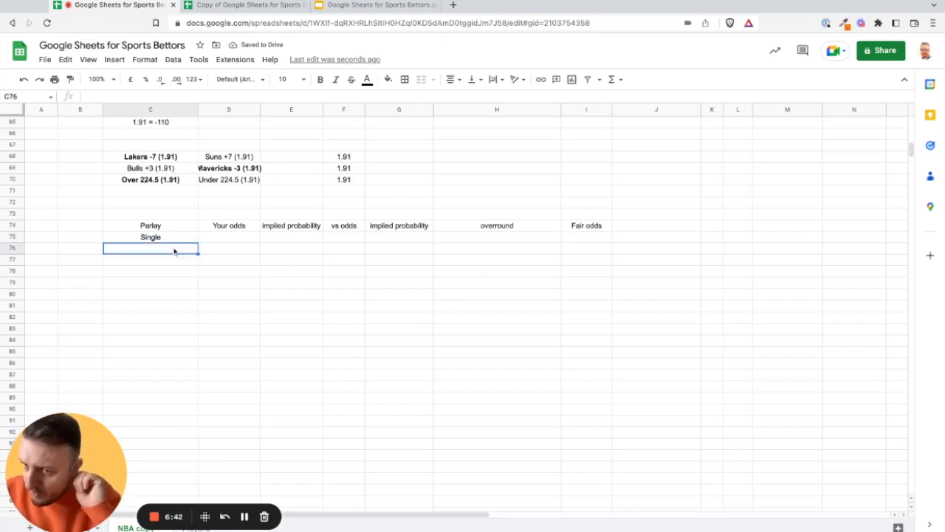
left_click(186, 226)
key("shift+Right")
key("shift+Right")
key("shift+Down")
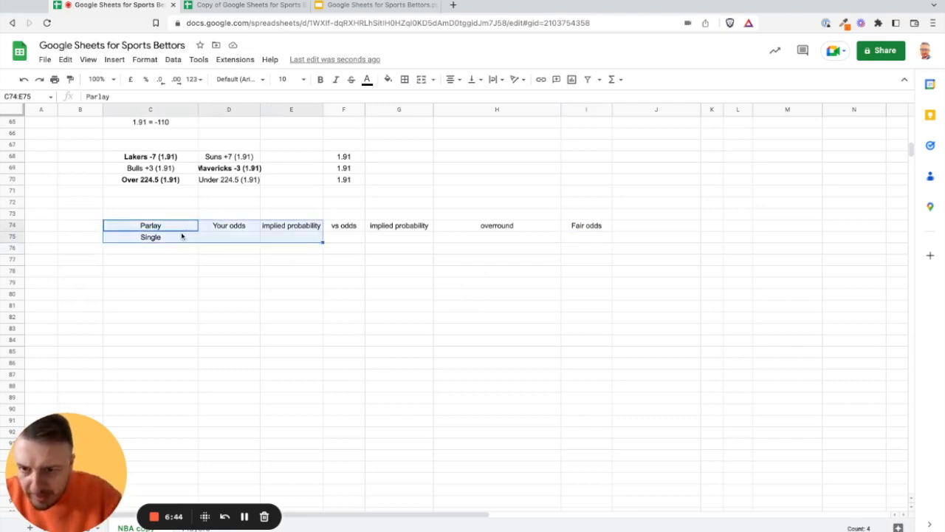
left_click(164, 225)
key("shift+Right")
key("shift+Right")
key("shift+Right")
key("shift+Right")
key("shift+Right")
key("shift+Right")
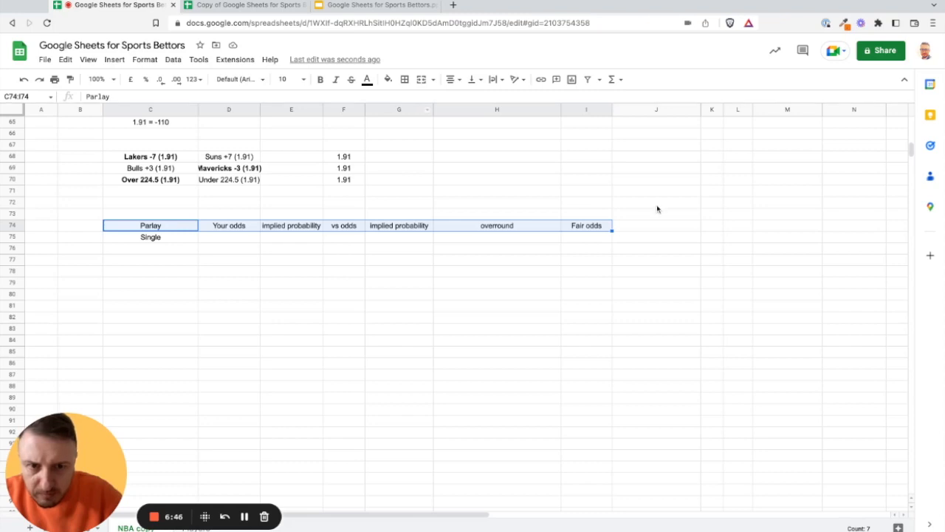
left_click(387, 79)
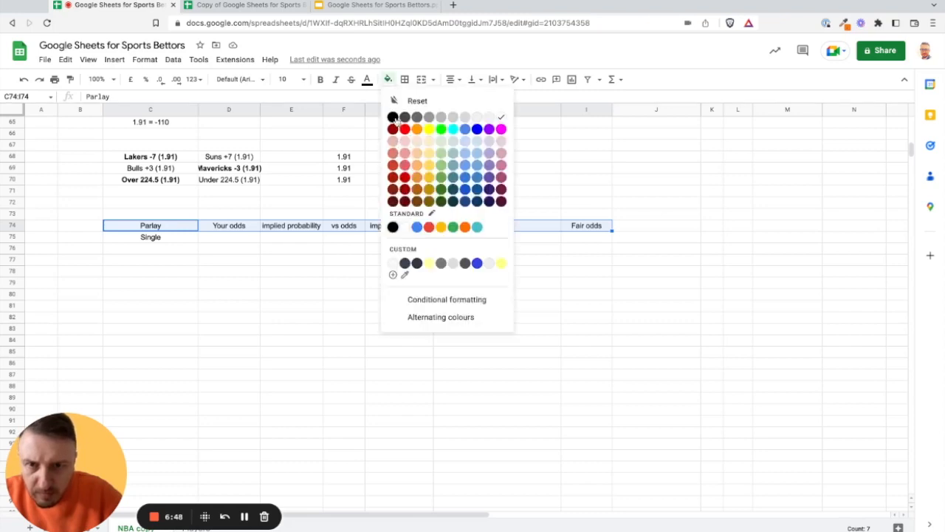
left_click(393, 118)
left_click(368, 81)
left_click(478, 118)
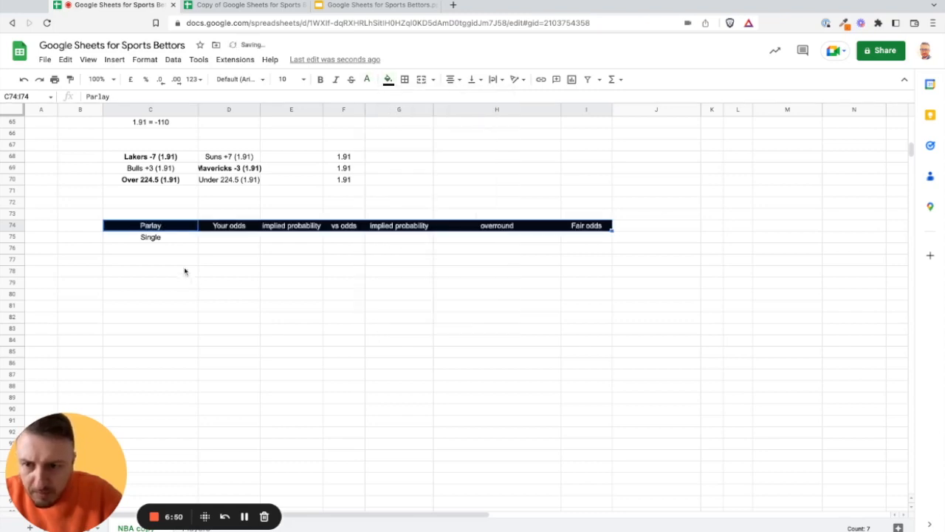
- Enter the label "Bet Amount" in C76 and fill the cell yellow
left_click(182, 238)
left_click(223, 237)
left_click(185, 239)
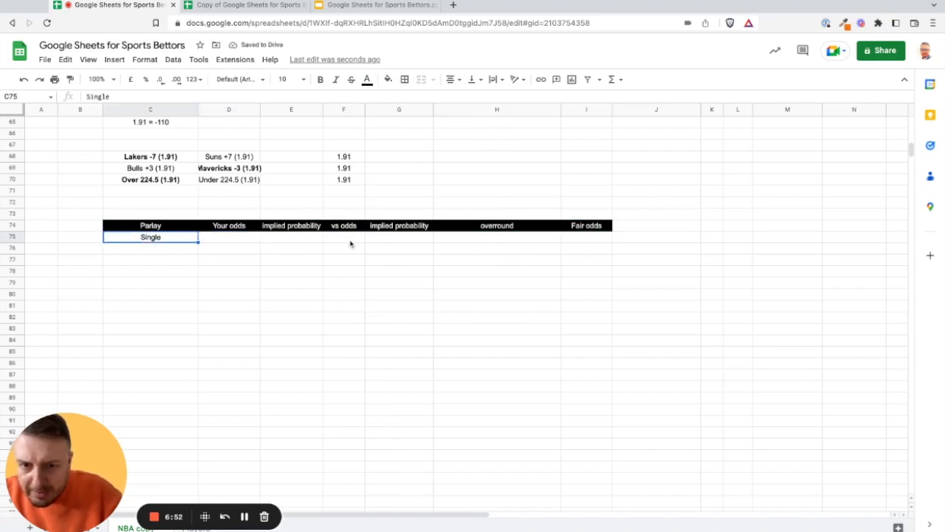
left_click(149, 249)
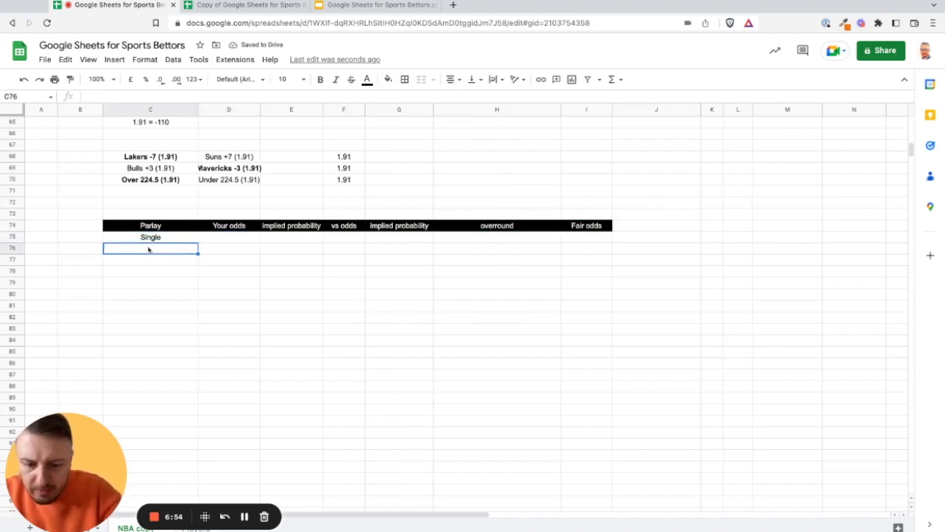
type("Bet Amount")
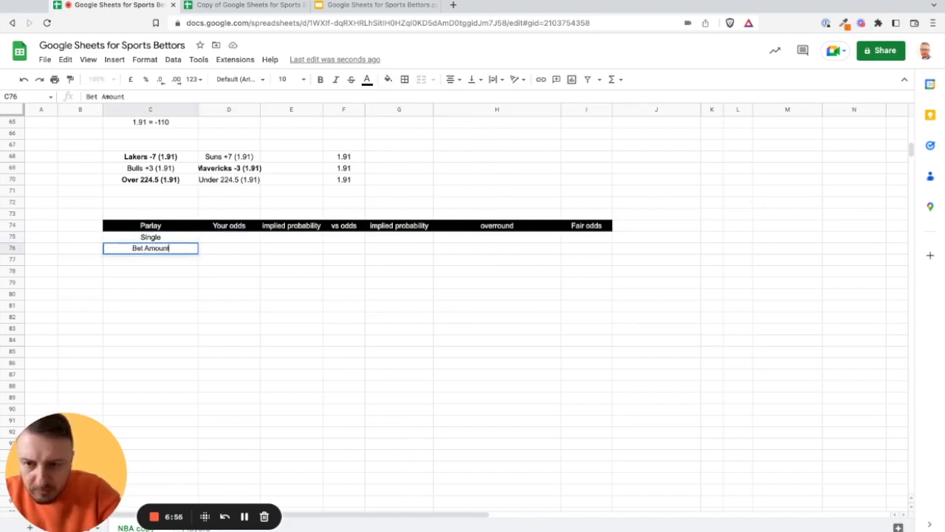
key("Return")
left_click(170, 251)
left_click(388, 80)
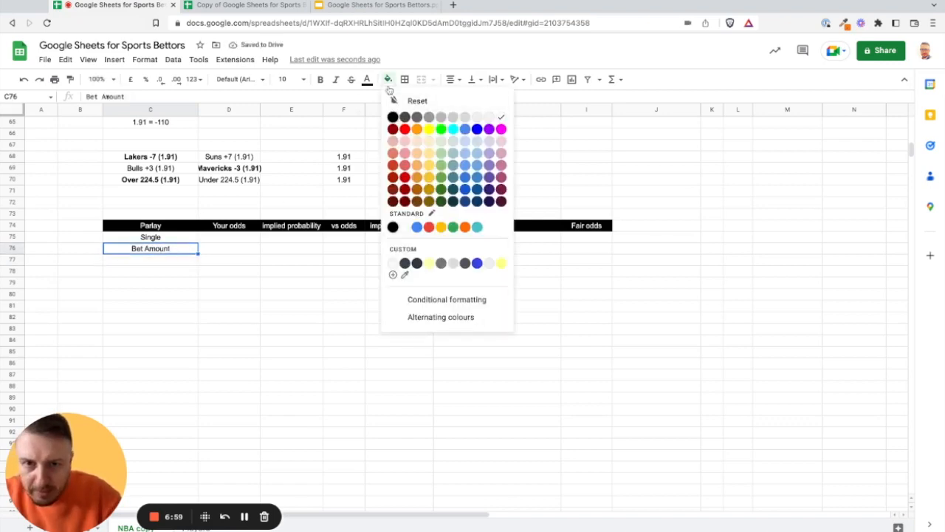
left_click(429, 128)
- Extend the yellow Bet Amount cell down to C77 and replace its text with "Payout"
left_click(216, 260)
left_click(169, 255)
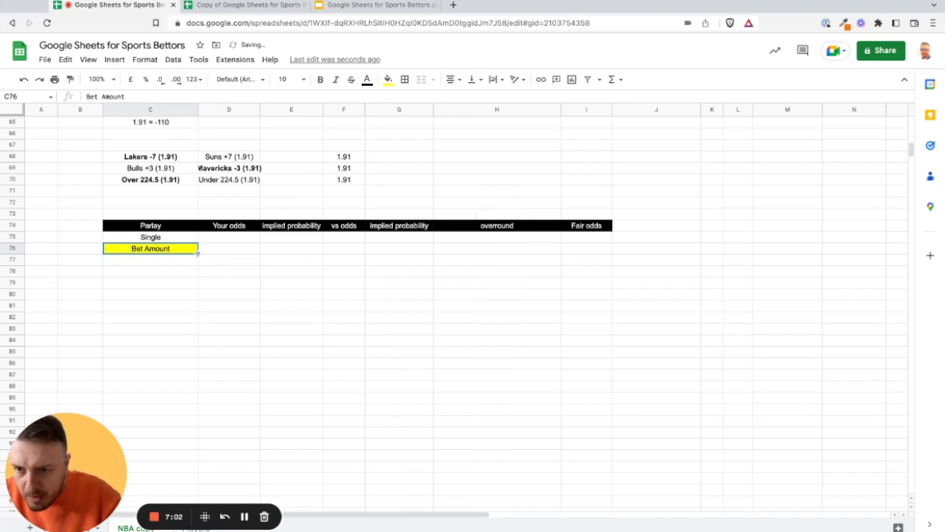
left_click_drag(198, 253, 191, 264)
left_click(180, 263)
type("Payout")
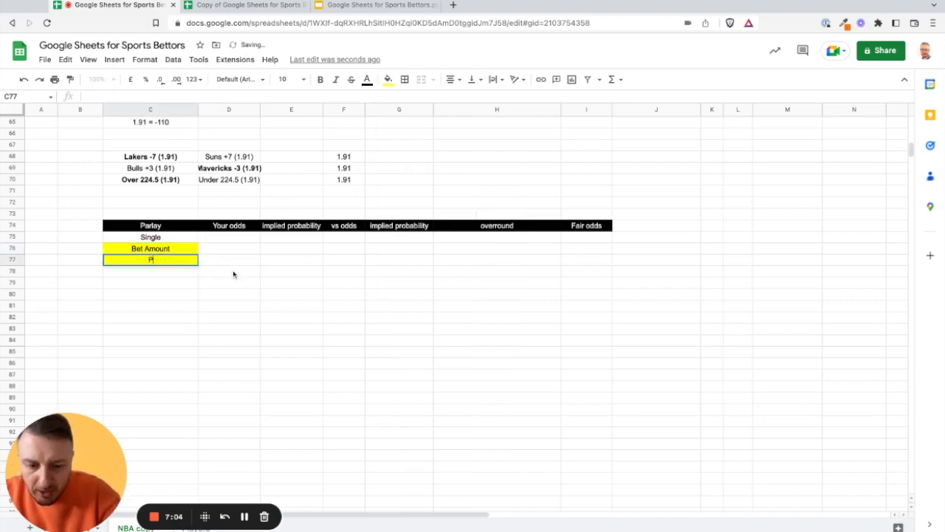
key("Return")
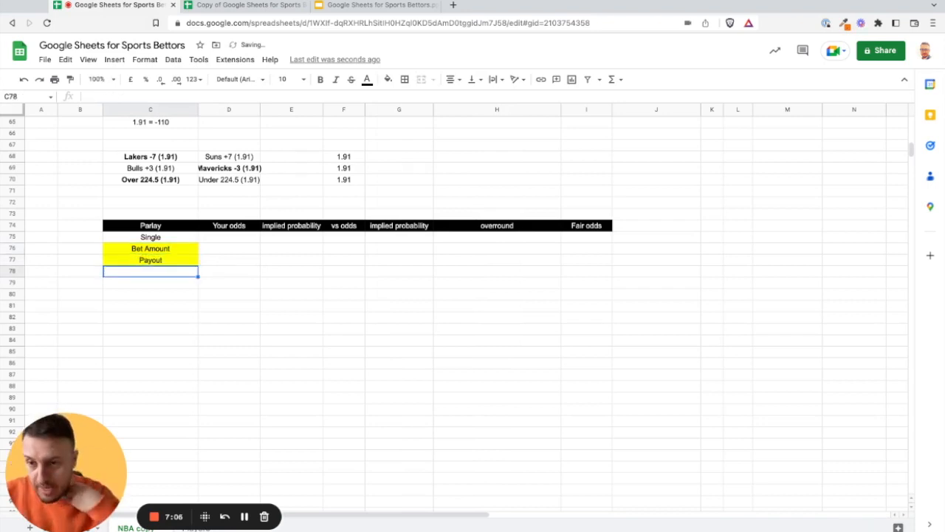
- Extend the yellow Payout cell down to C78 and replace its text with "Profit (to win)"
type("To")
key("BackSpace")
key("BackSpace")
left_click(189, 263)
left_click_drag(197, 265, 187, 272)
left_click(183, 272)
type("Profit (")
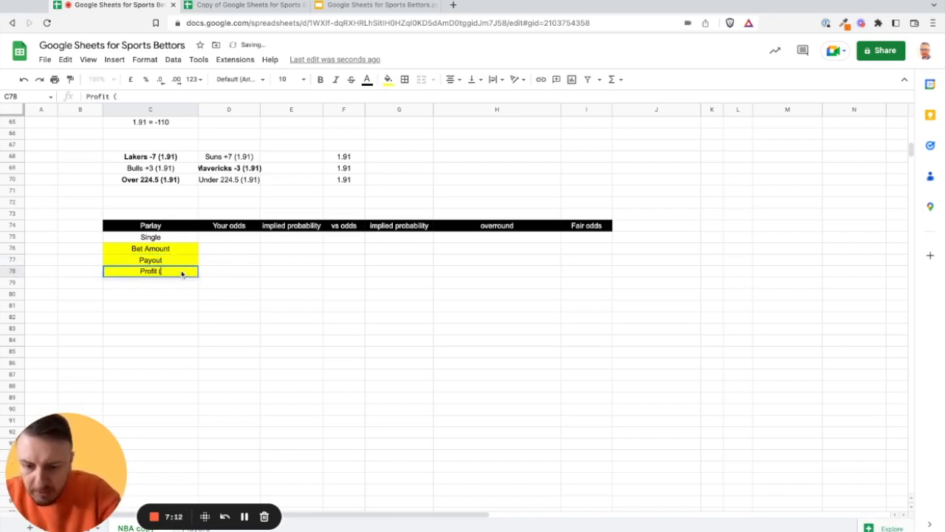
type("to win)")
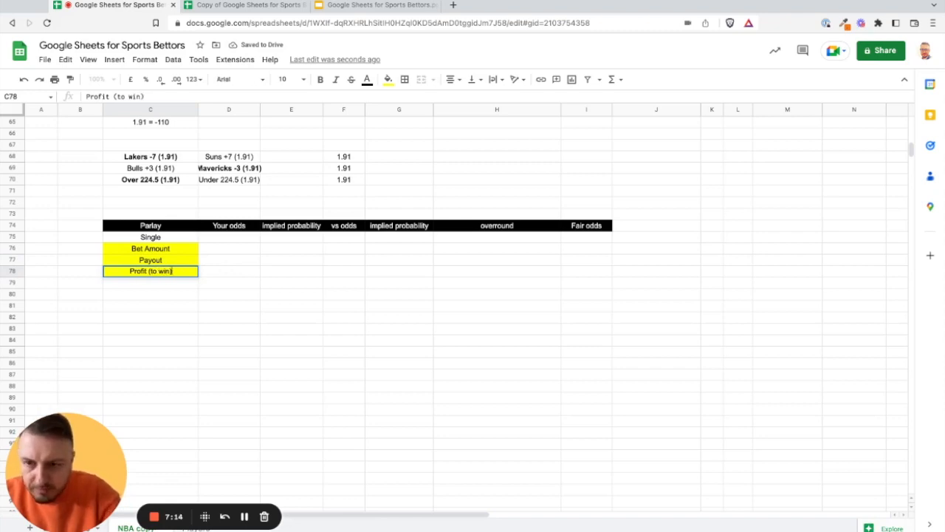
key("Return")
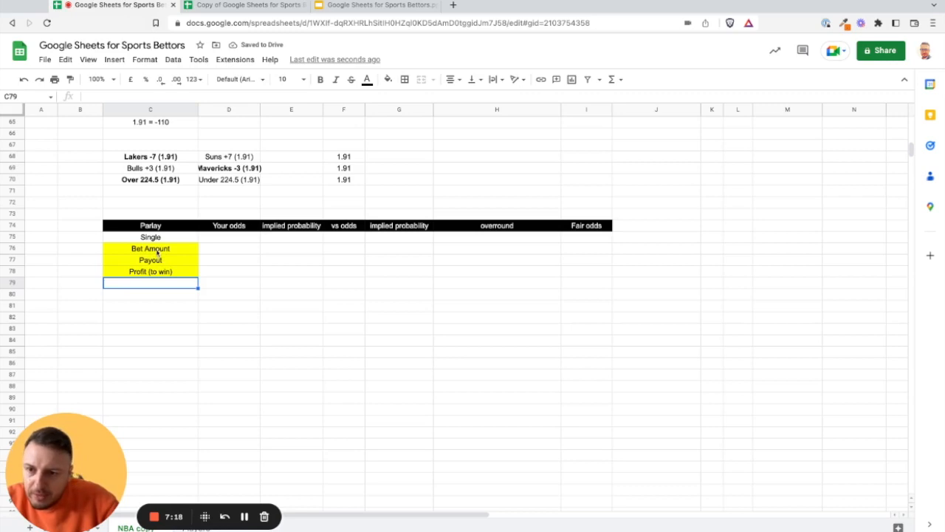
- Insert a row below the Single row and label it "Odds" in C76
right_click(12, 237)
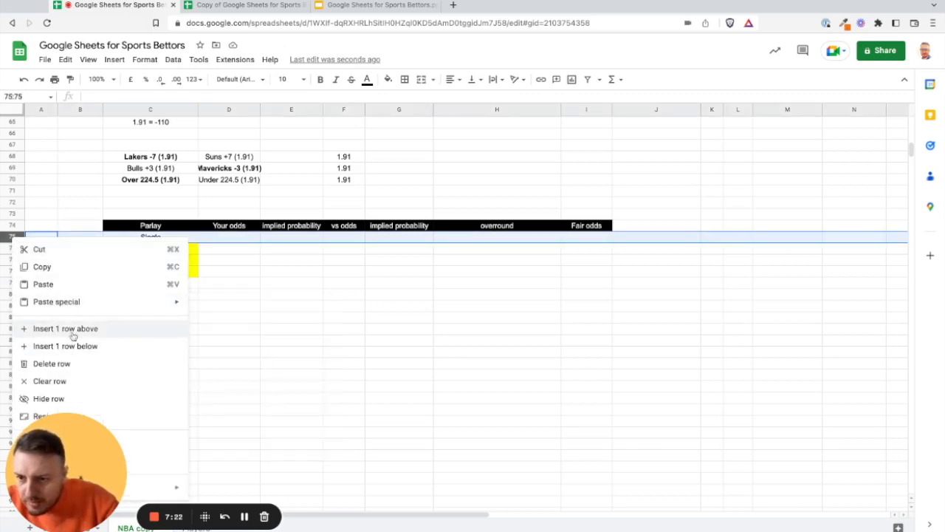
left_click(77, 345)
left_click(275, 262)
left_click(177, 246)
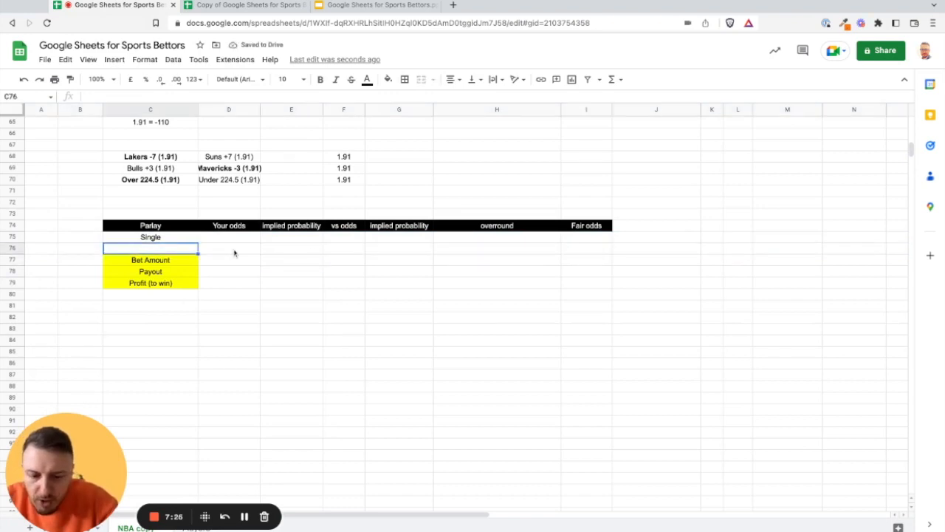
type("Odds")
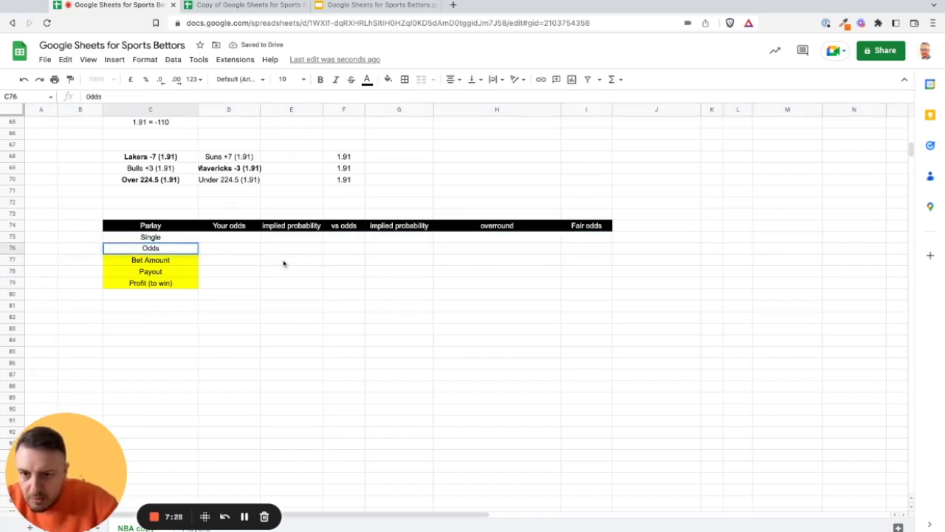
left_click(283, 264)
left_click(184, 250)
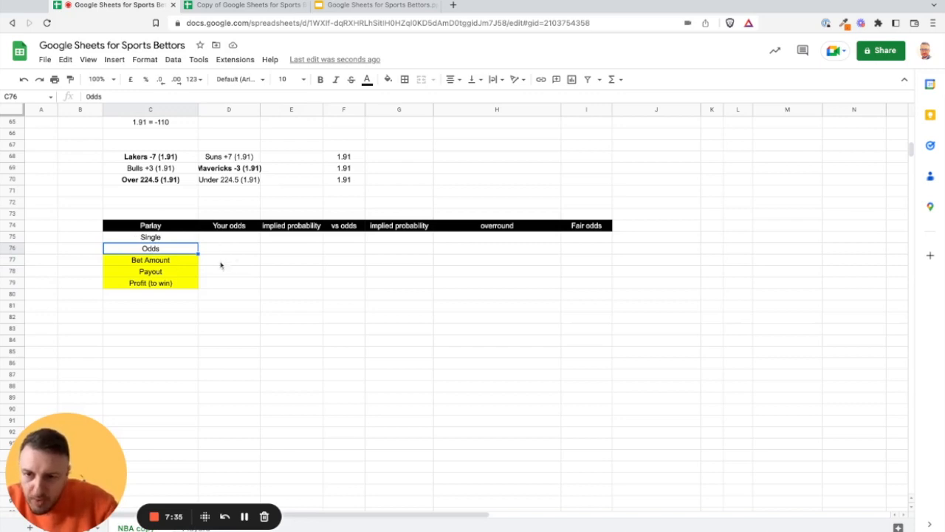
- Apply borders to all cells of the comparison table C74:I79
left_click(167, 226)
key("ctrl+shift+Down")
key("shift+Right")
key("ctrl+shift+Right")
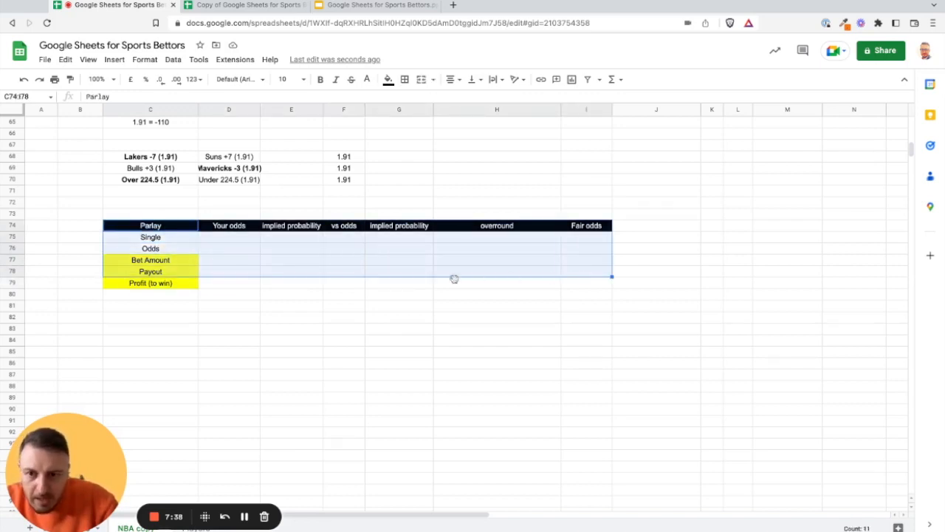
left_click(259, 310)
left_click_drag(173, 251, 576, 280)
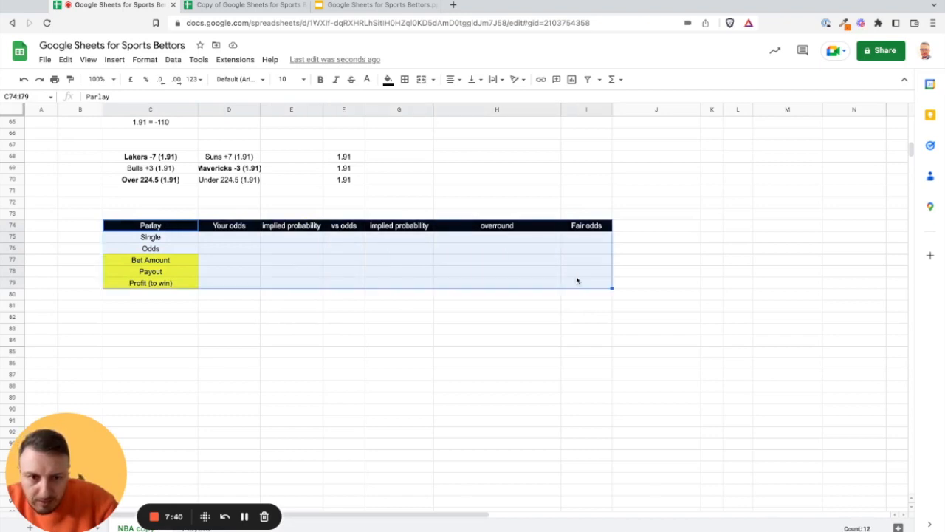
left_click(404, 79)
left_click(410, 109)
- Copy the yellow Bet Amount, Payout and Profit (to win) labels from C77:C79 to H77:H79
left_click_drag(189, 266, 199, 283)
key("ctrl+c")
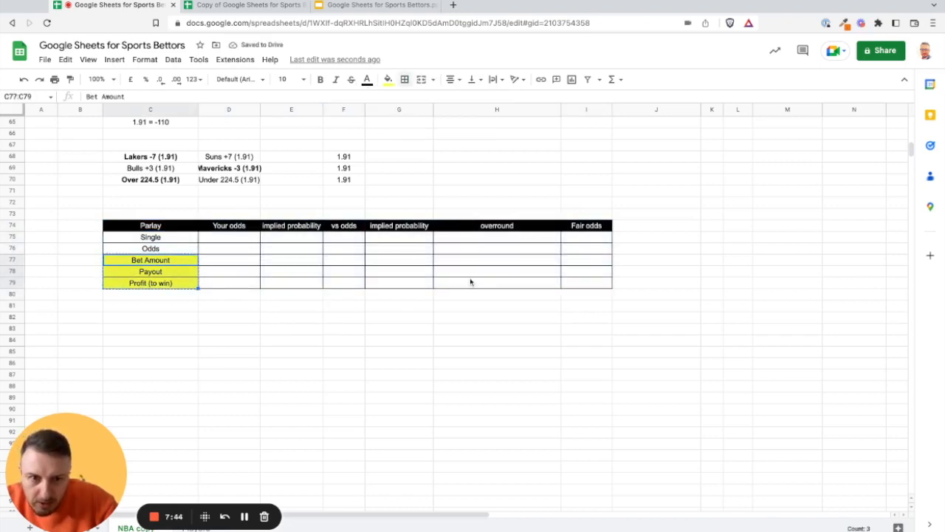
left_click(463, 274)
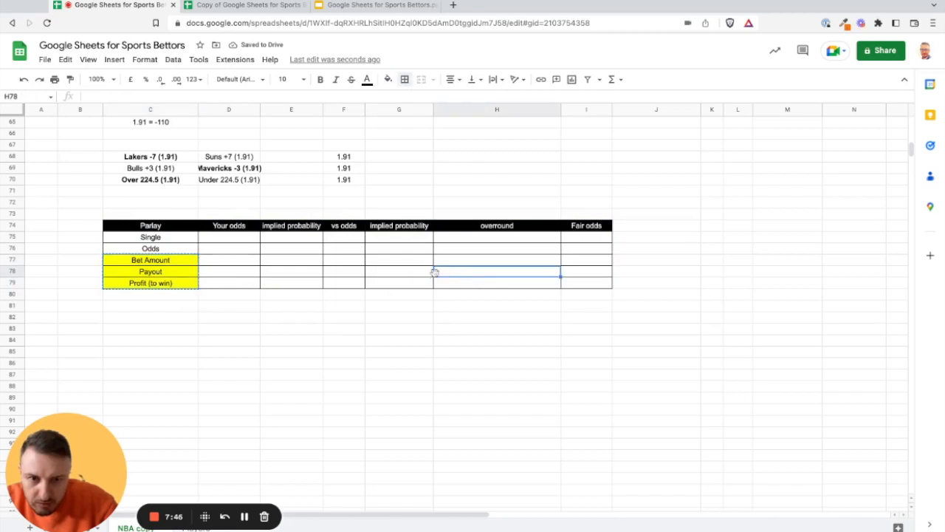
left_click(463, 263)
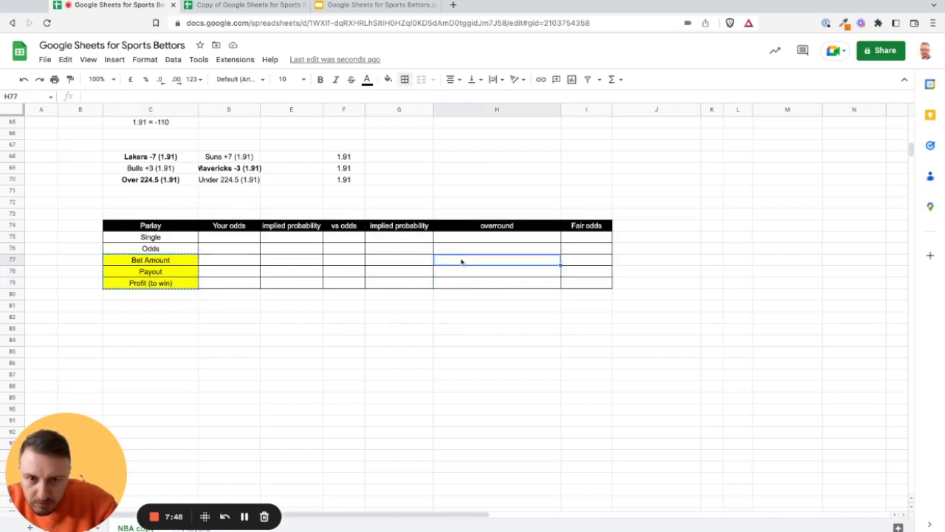
key("ctrl+v")
- Enter 1.91 as your odds in D75 and calculate the implied probability in E75 with =1/D75
left_click(244, 239)
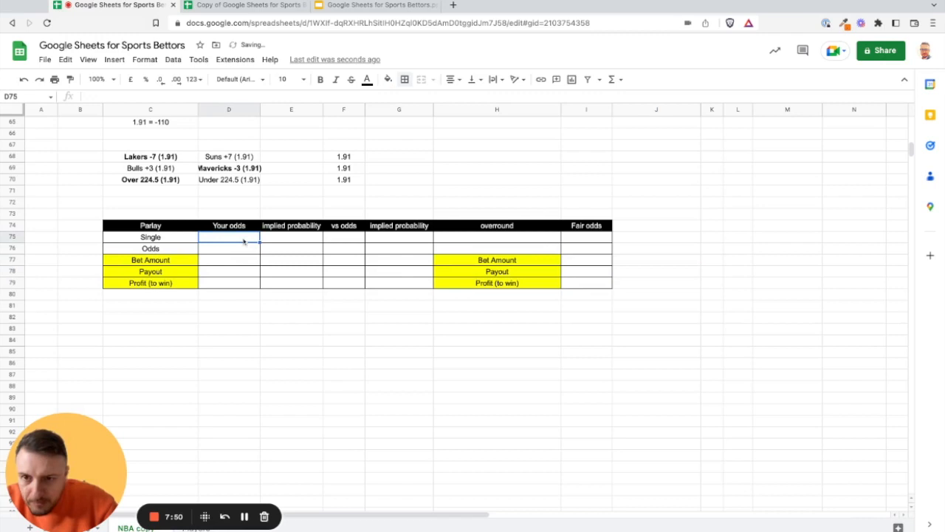
type("1.91")
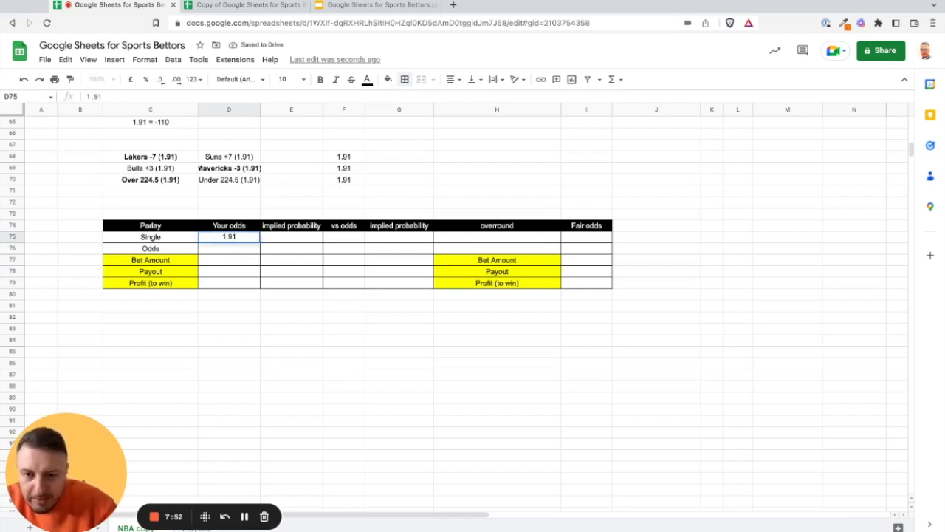
key("Tab")
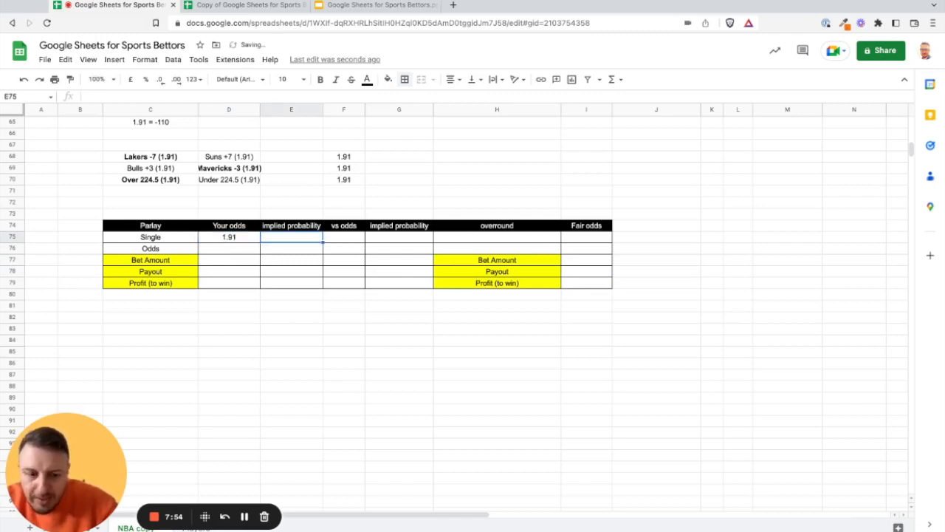
type("=1/D")
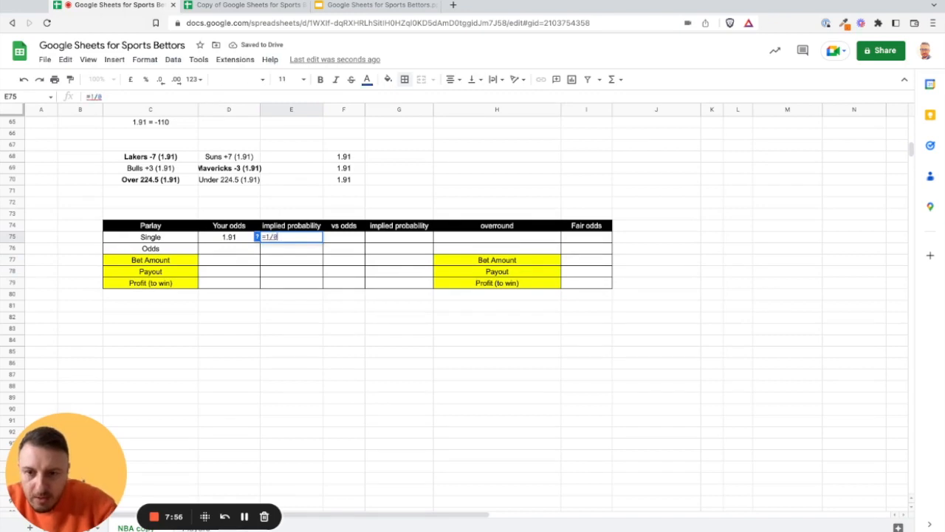
type("75")
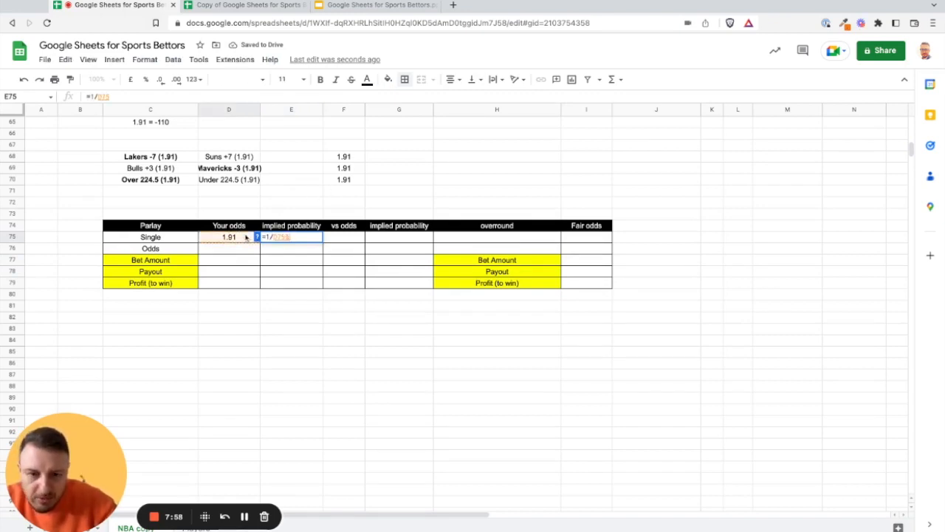
key("Return")
- Enter 1.91 as the vs odds in F75 and calculate its implied probability in G75 with =1/F75
left_click(348, 242)
type("1.91")
key("Return")
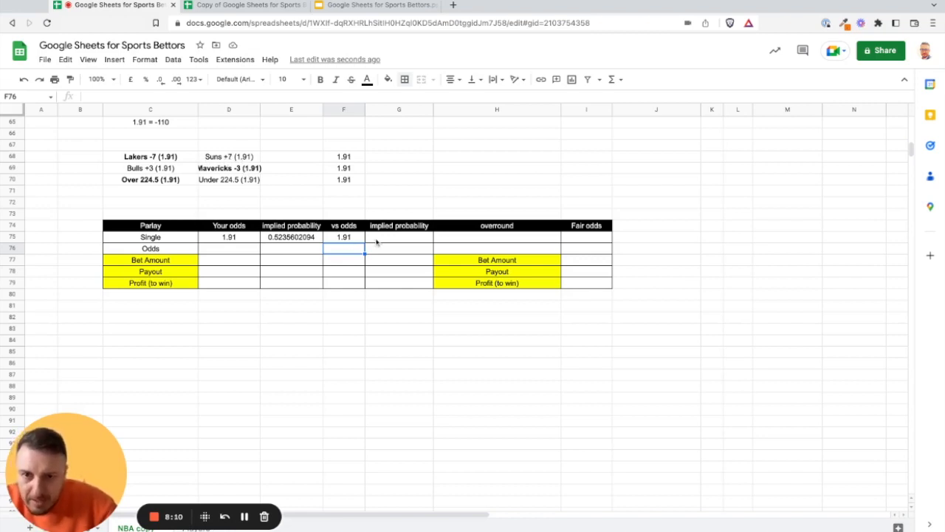
left_click(377, 238)
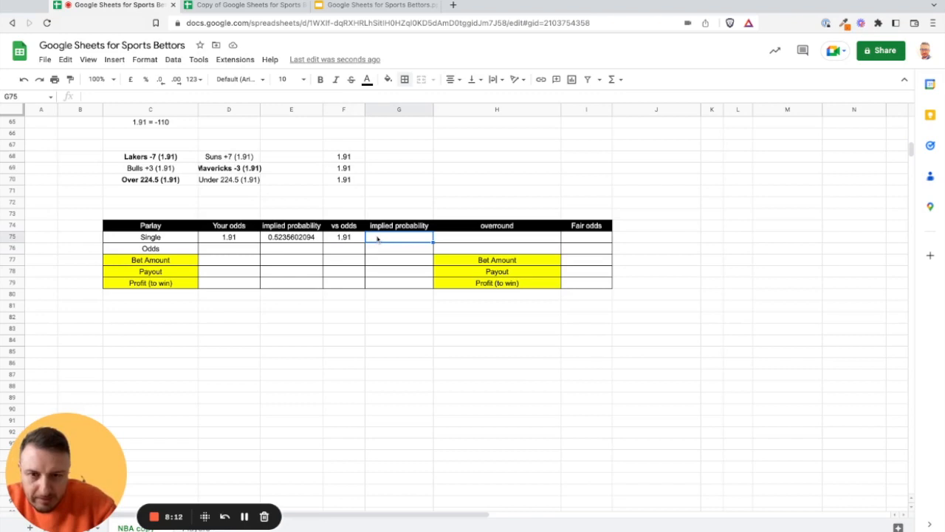
type("1")
type("=1/")
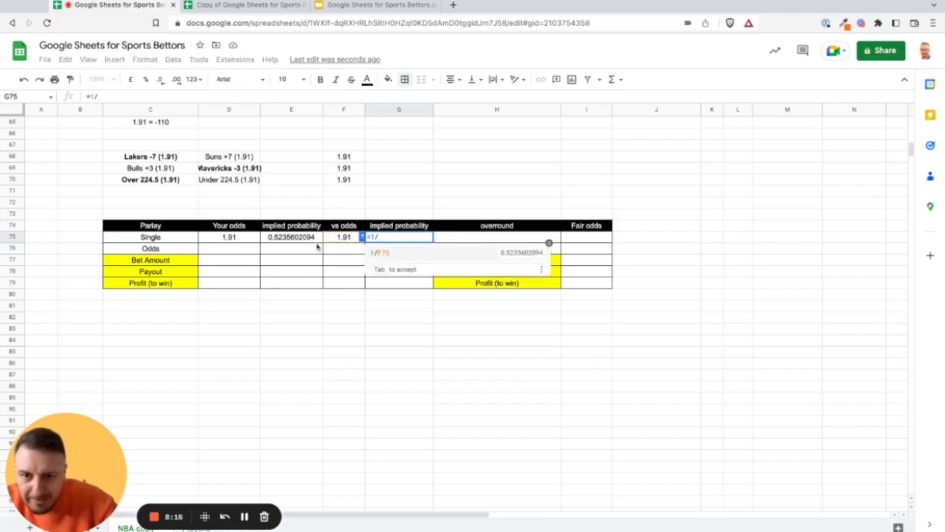
left_click(344, 238)
key("Return")
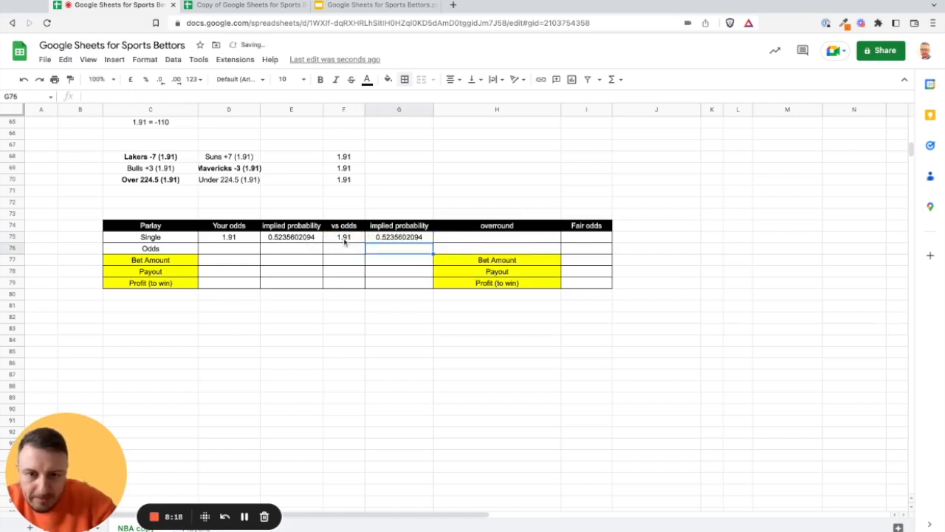
- Calculate the overround in H75 by adding the two implied probabilities, E75 and G75
left_click(455, 239)
type("=")
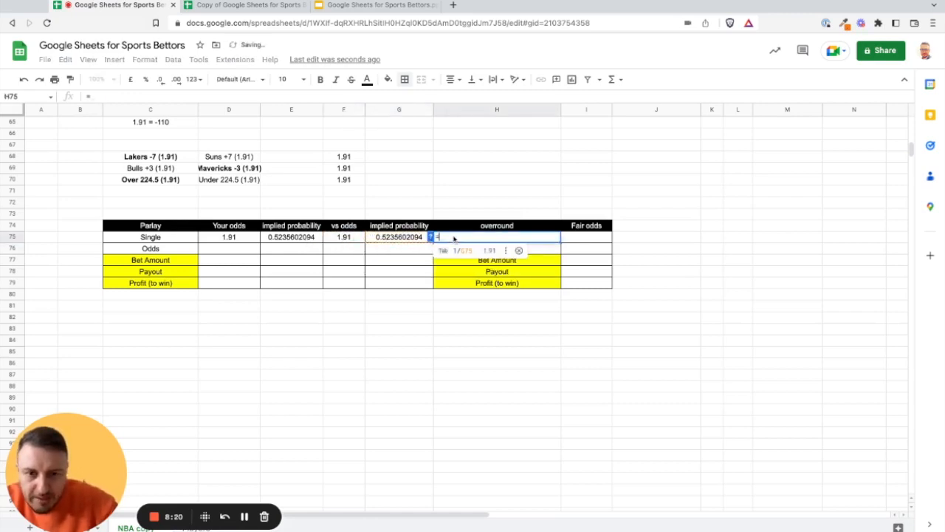
left_click(290, 238)
type("+")
left_click(380, 244)
key("Return")
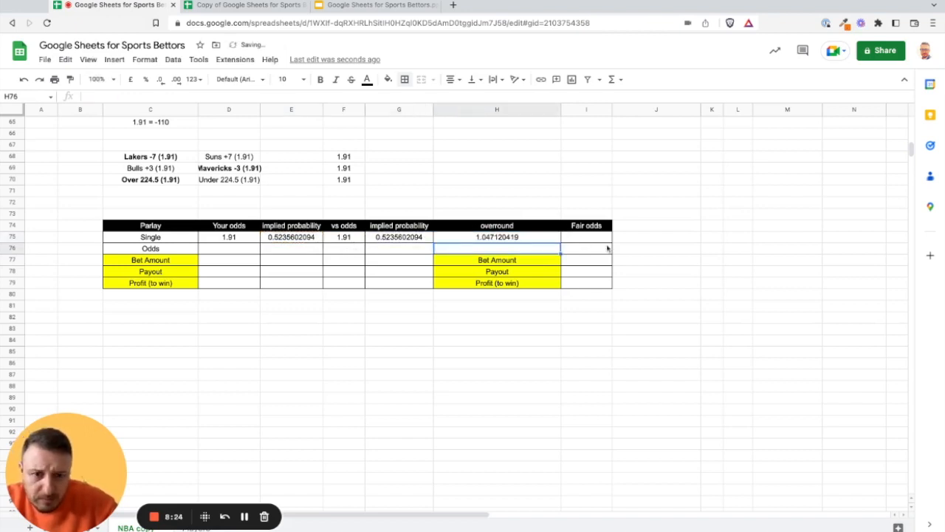
- Calculate the fair odds in I75 with =H75*D75, multiplying the overround by your odds
left_click(594, 239)
type("=")
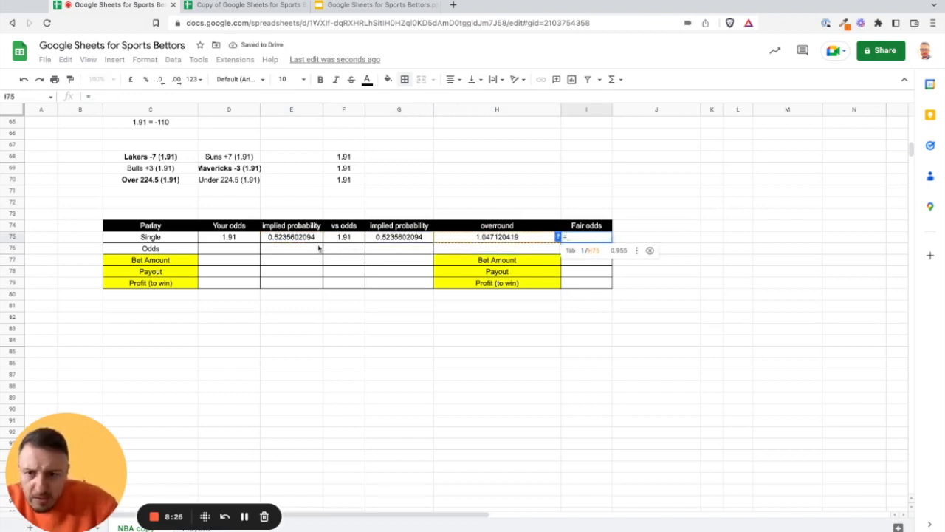
left_click(458, 238)
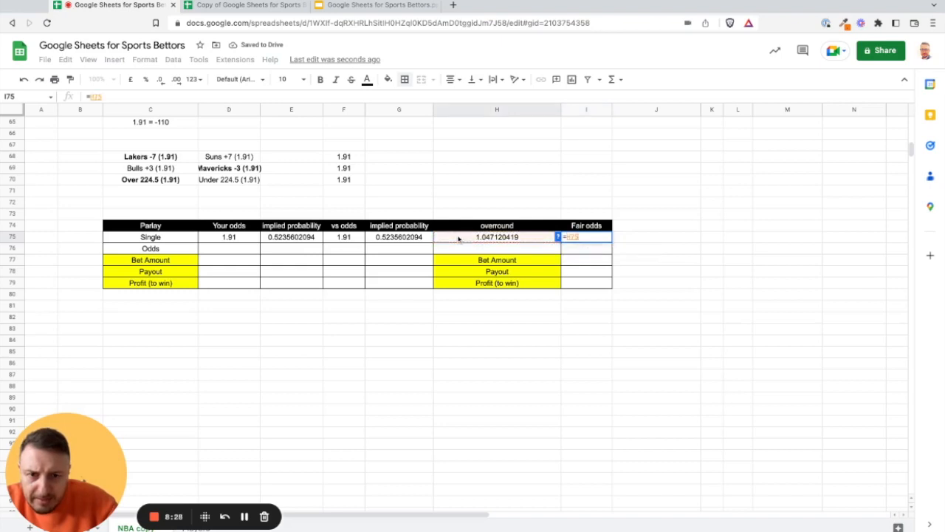
type("*")
left_click(238, 239)
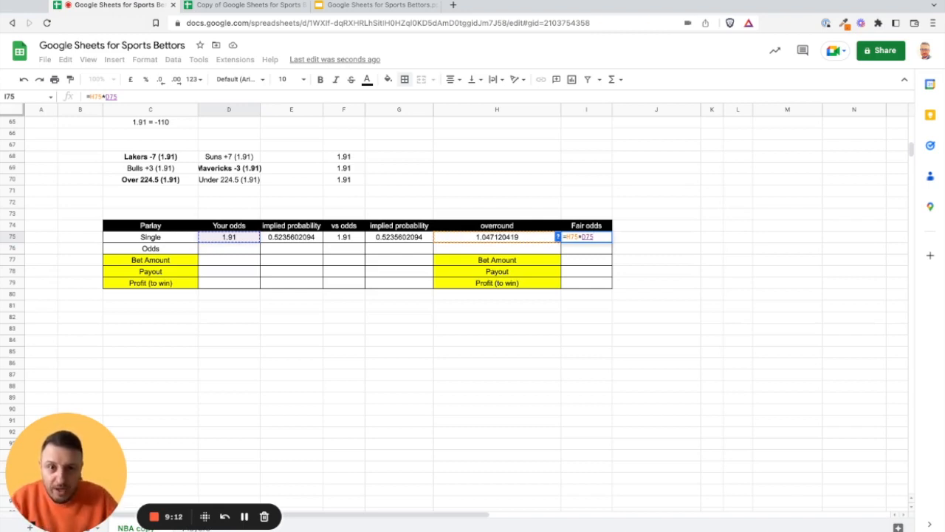
key("Return")
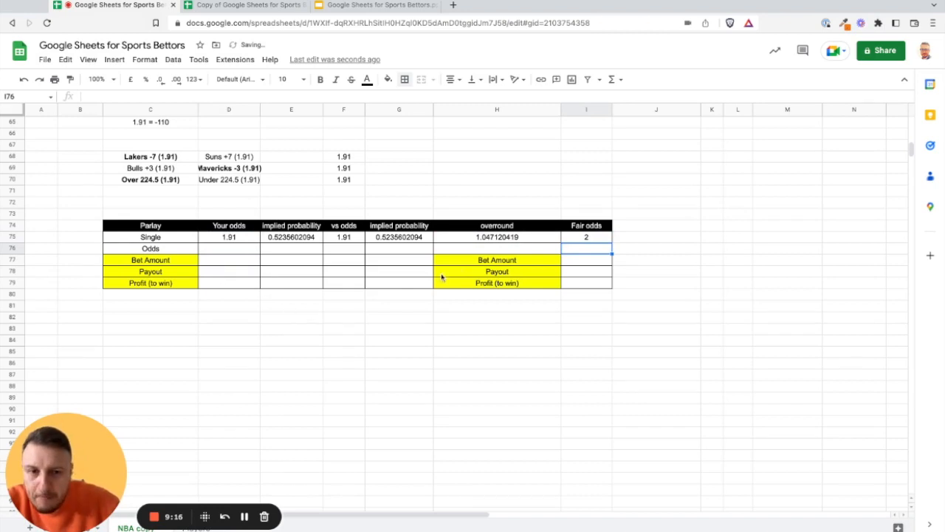
left_click(587, 237)
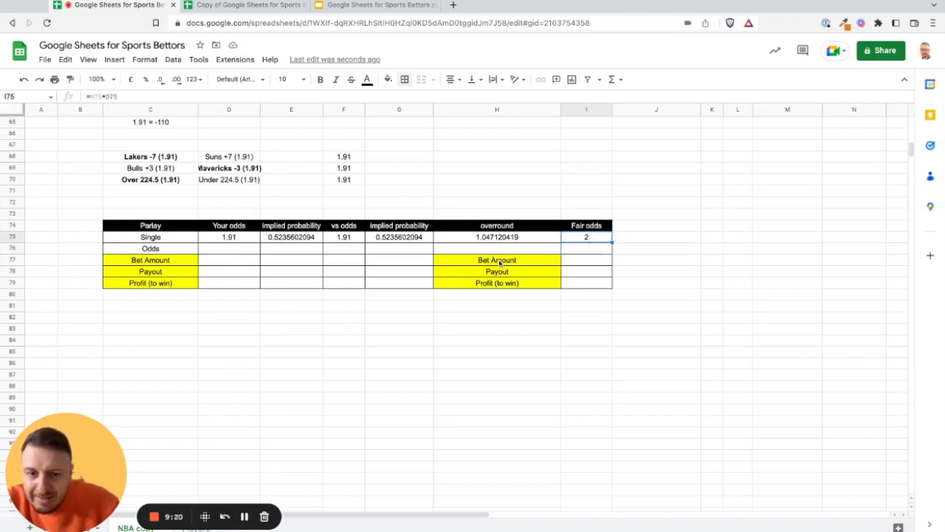
- Enter 100 as the bet amount in D77 and format the cell with the dollar custom currency
left_click(231, 262)
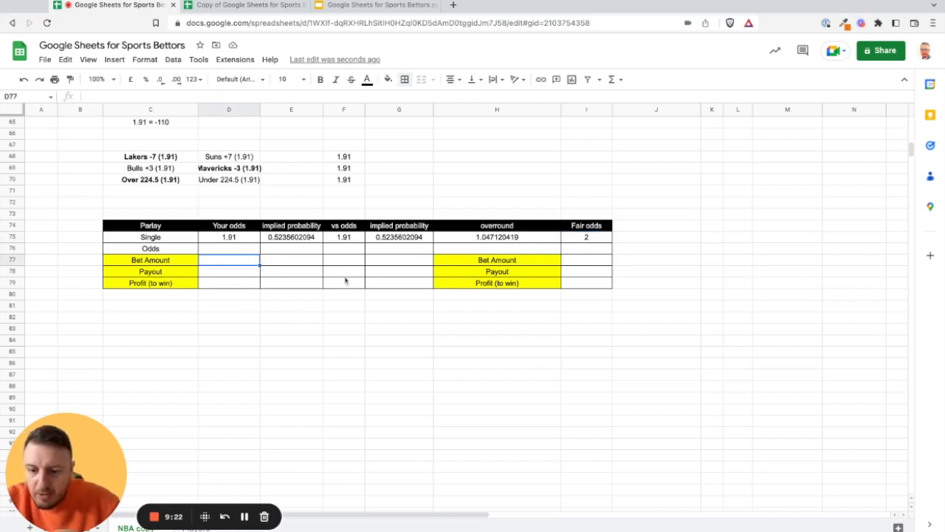
type("100")
key("Return")
left_click(253, 264)
left_click(144, 59)
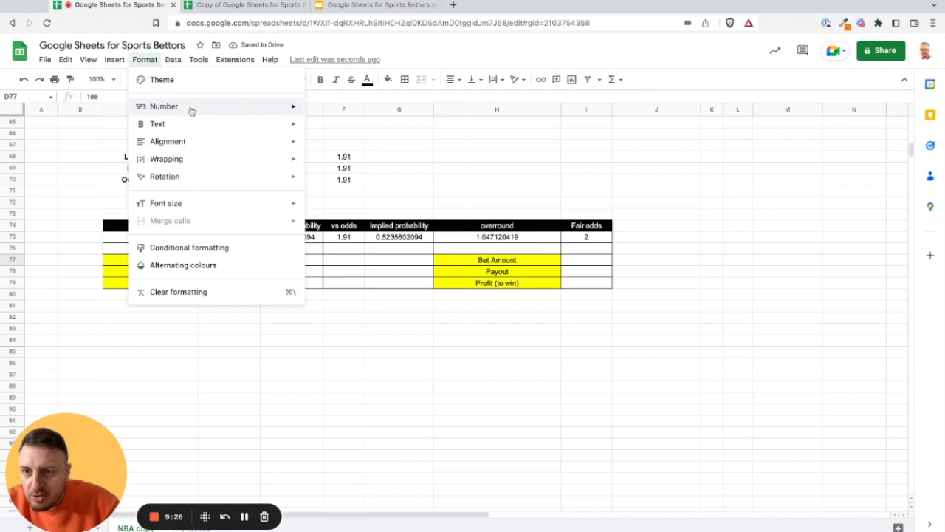
mouse_move(190, 109)
left_click(363, 437)
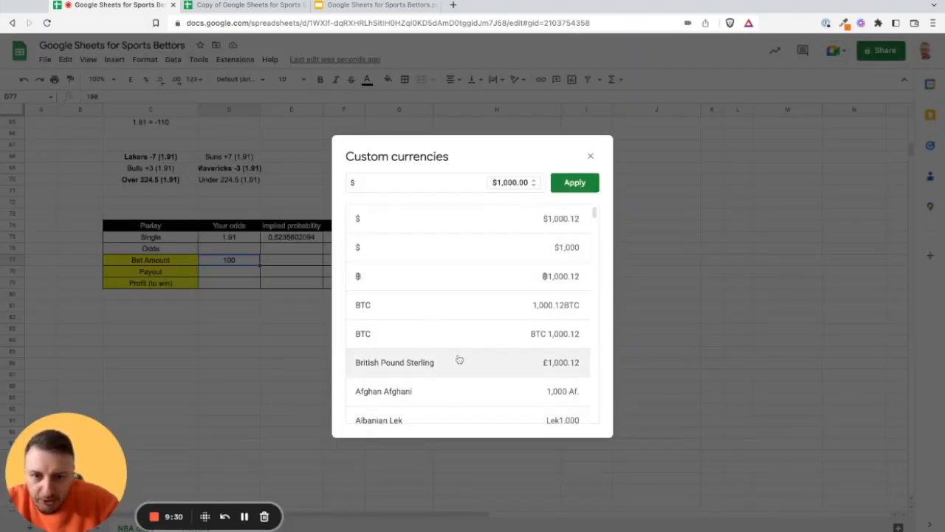
left_click(491, 249)
left_click(575, 185)
left_click(314, 325)
- Calculate the payout in D78 with =D75*D77, multiplying your odds by the bet amount
left_click(243, 266)
left_click(242, 274)
type("=")
left_click(239, 244)
type("*")
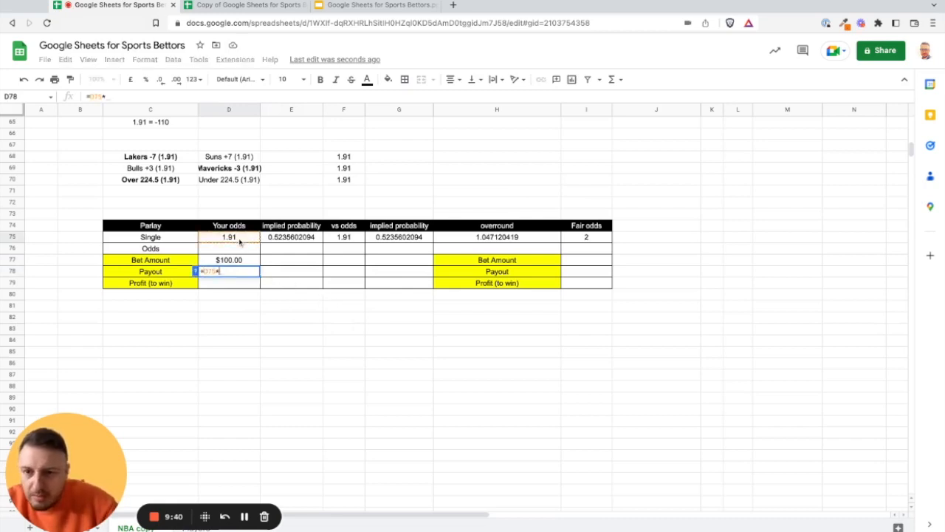
left_click(248, 261)
key("Return")
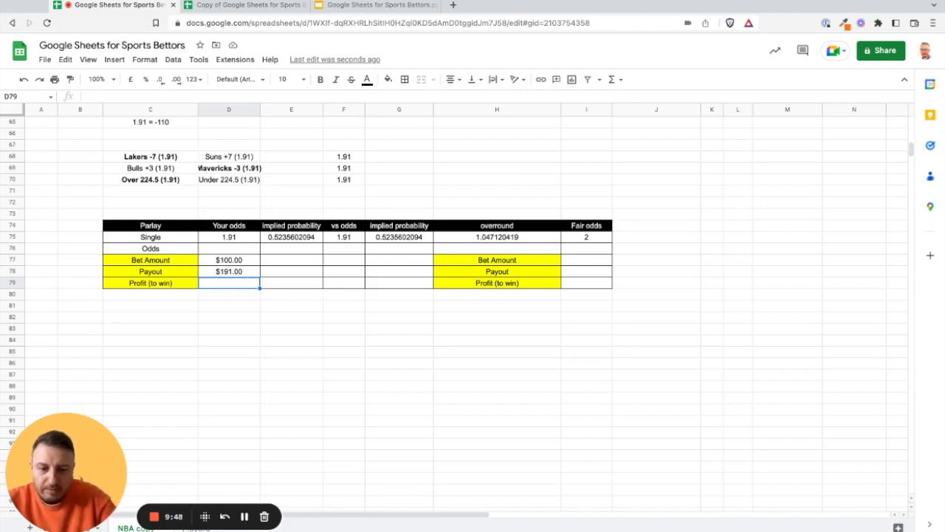
- Calculate the profit to win in D79 with =D78-D77, subtracting the bet amount from the payout
type("=")
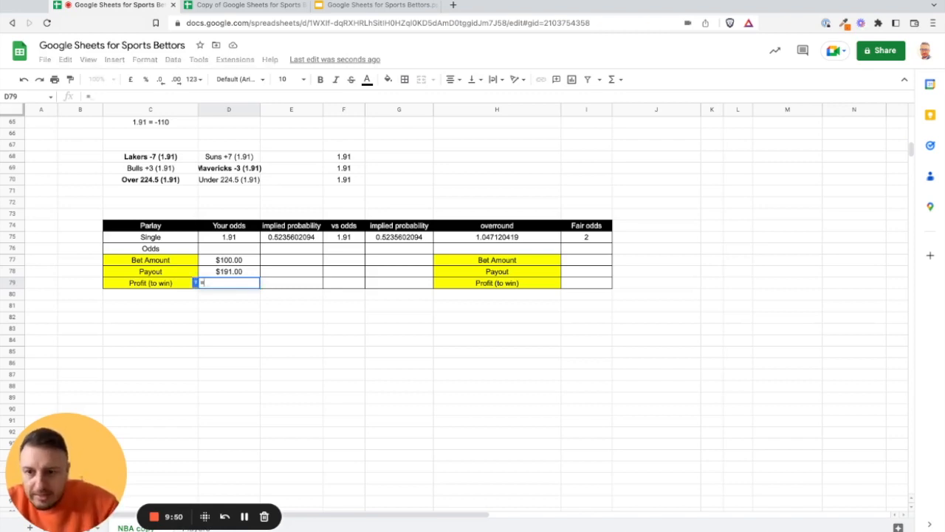
left_click(221, 272)
type("-")
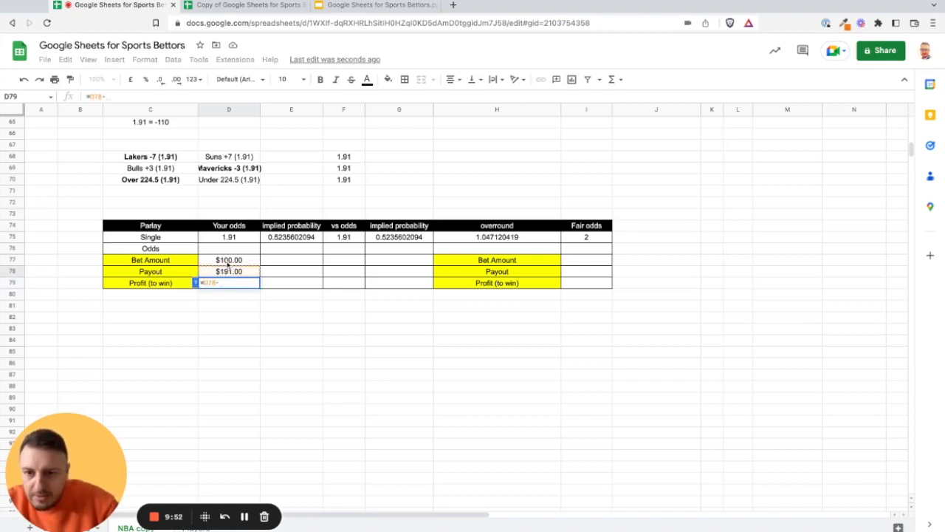
left_click(229, 263)
key("Return")
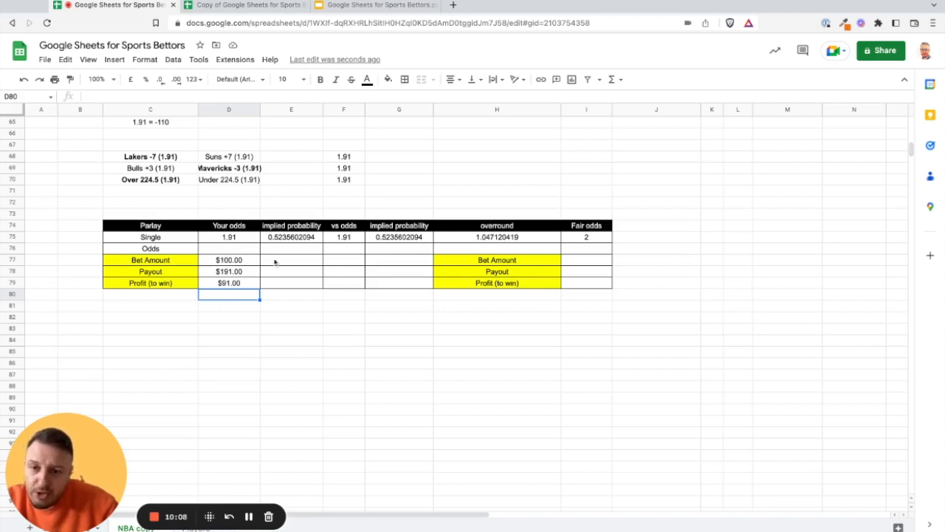
- Link the fair-odds bet amount in I77 to the original bet amount with =D77
left_click(598, 263)
type("=")
left_click(239, 263)
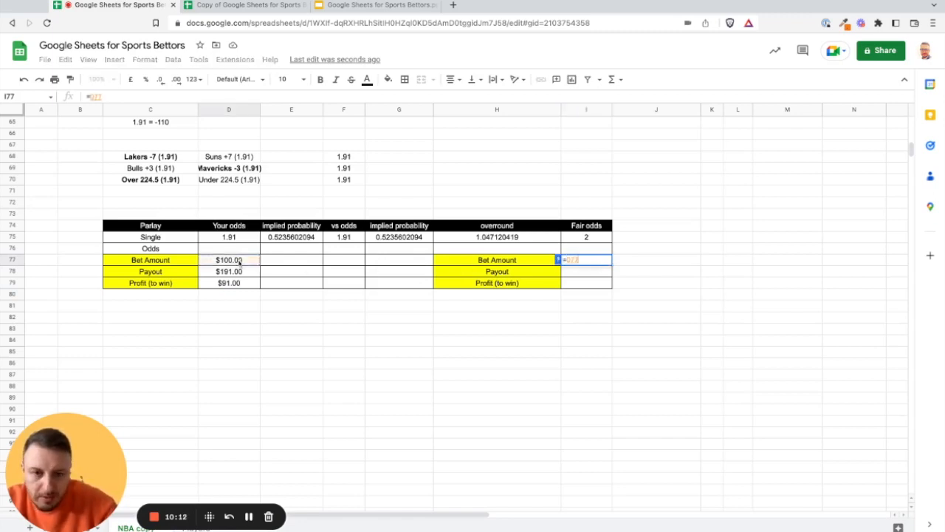
key("Return")
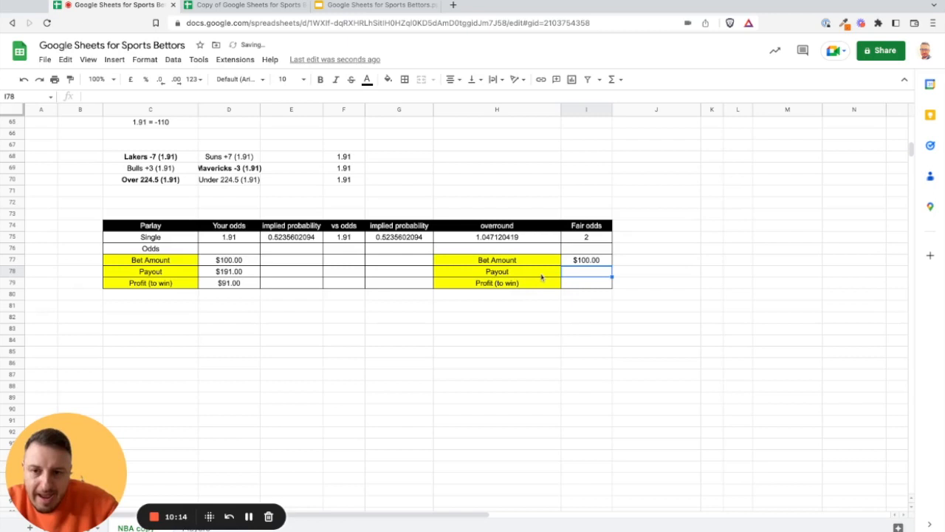
- Calculate the fair-odds payout in I78 with =I77*I75
type("=")
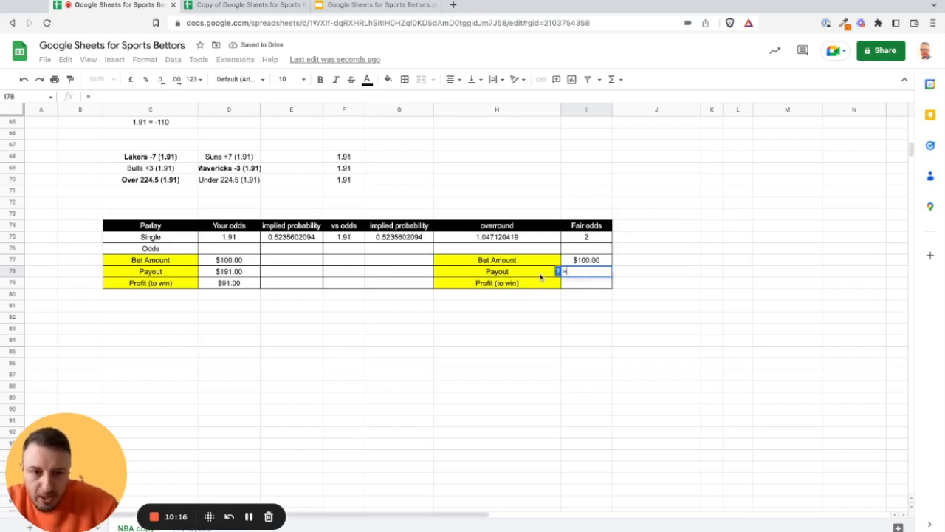
left_click(593, 260)
type("*")
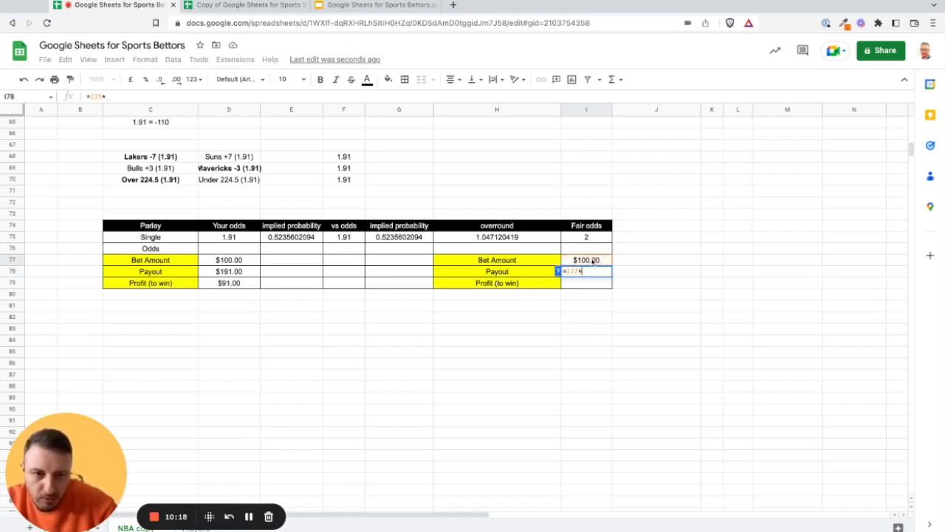
left_click(598, 238)
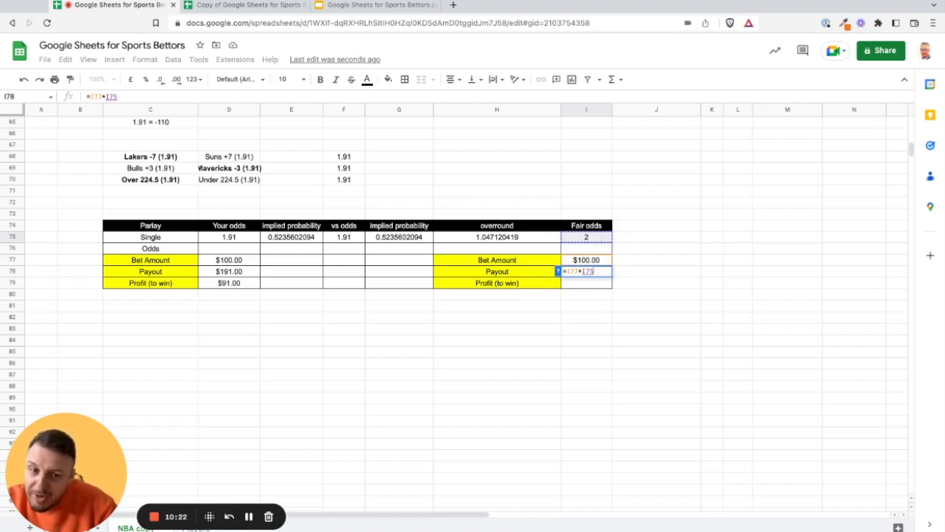
key("Return")
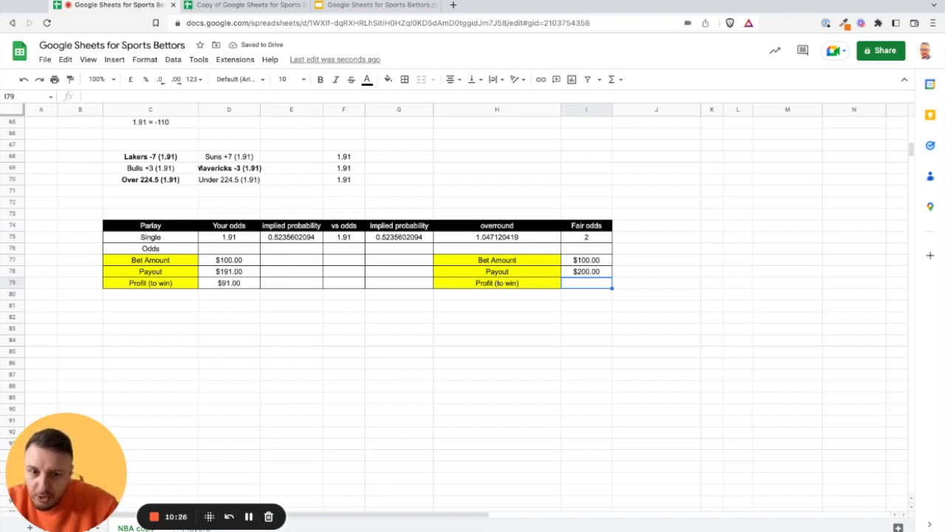
- Calculate the fair-odds profit in I79 with =I78-I77
type("=")
left_click(587, 274)
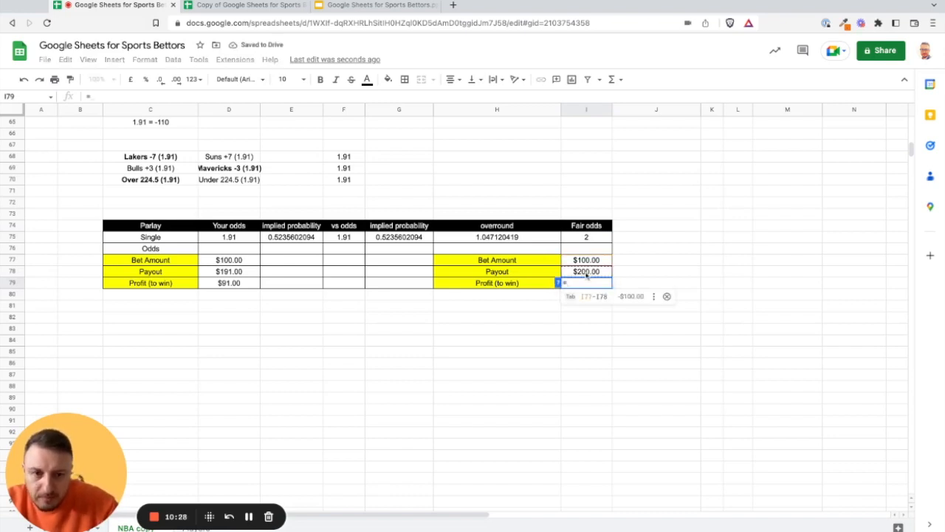
type("-")
left_click(578, 265)
key("Return")
- Enter the label "How much you lose?" in H80, directly below the fair-odds Profit (to win) label
left_click(533, 297)
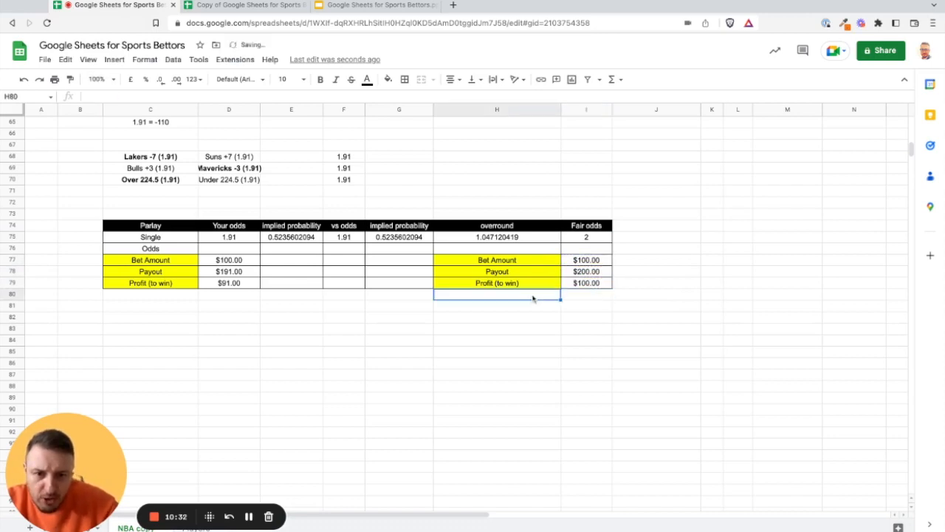
type("How much yo")
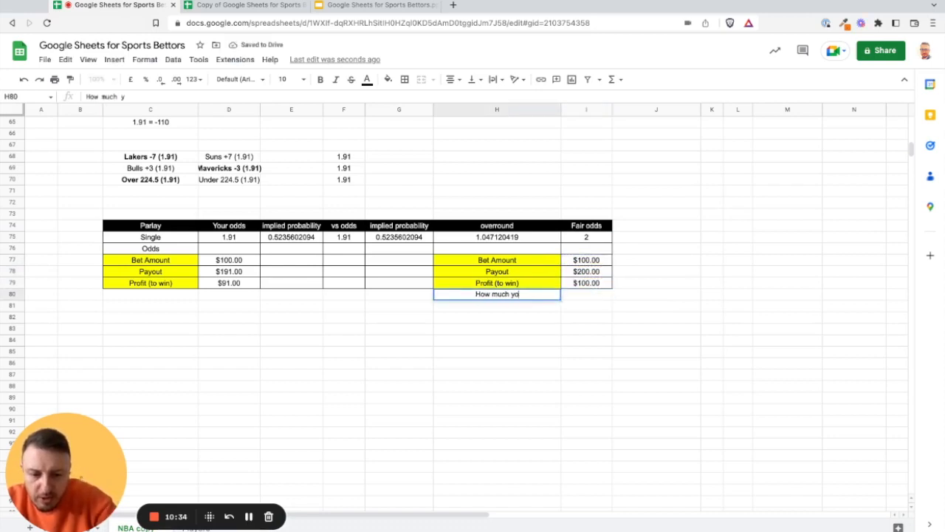
type("u lose?")
key("Return")
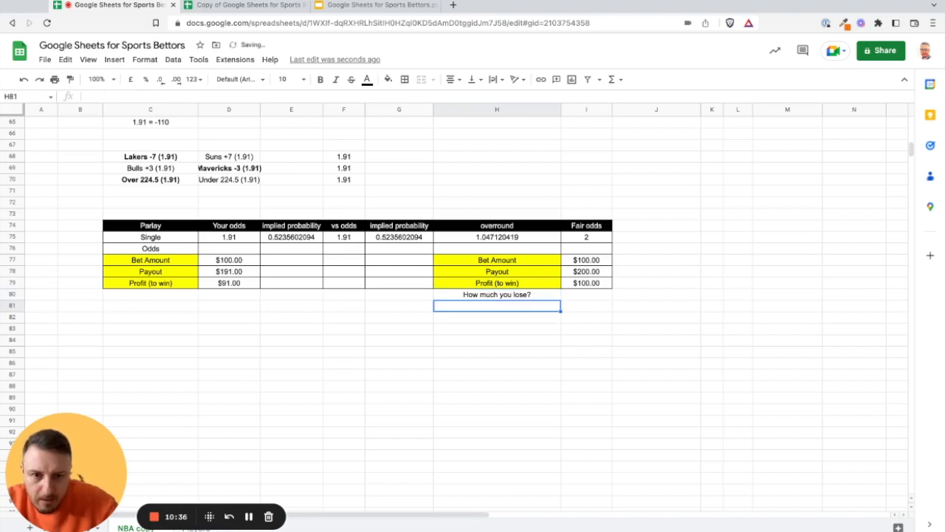
- Fill the yellow Profit (to win) cell H79 down to H81, and extend I79's bordered formatting to I80:I81, clearing the copied values
left_click(534, 285)
left_click_drag(560, 288, 559, 306)
left_click(600, 296)
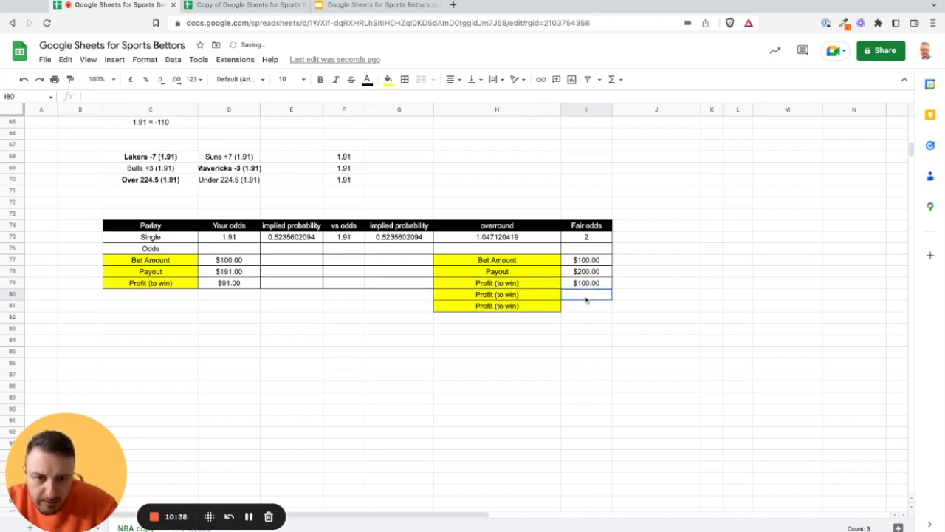
left_click(610, 287)
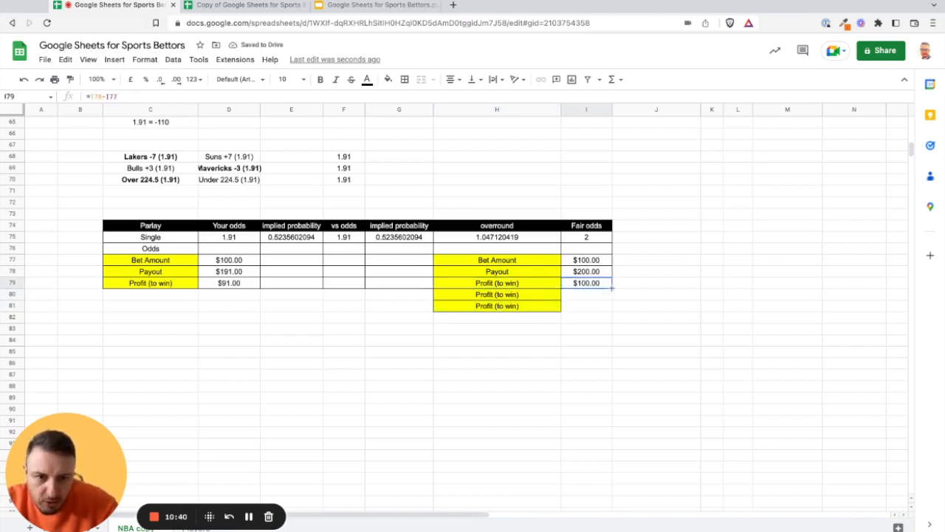
left_click_drag(612, 288, 606, 302)
key("ctrl+z")
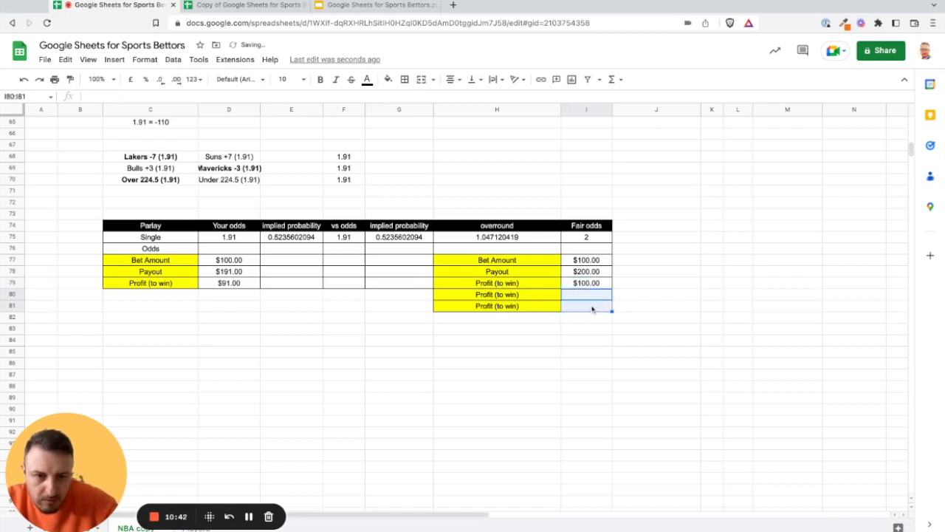
left_click(596, 327)
- Label H80 "How much you lose?" and H81 "How much you lose in % ?", replacing the copied labels
left_click(474, 296)
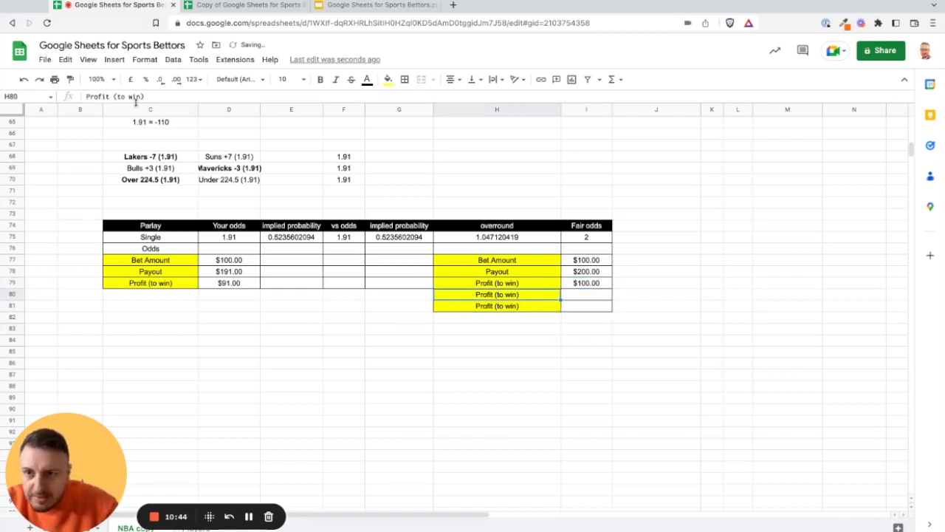
type("How")
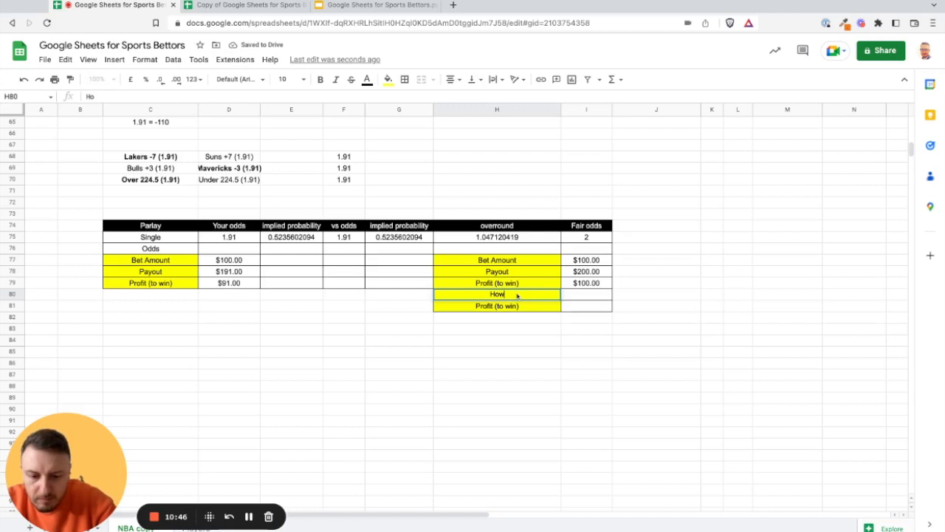
type(" much you lose?")
key("Return")
type("How much")
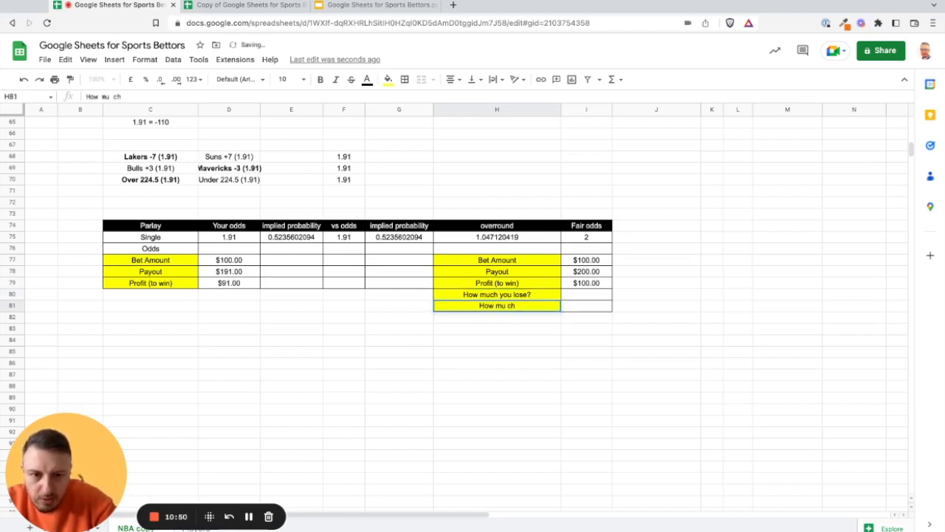
type(" you los")
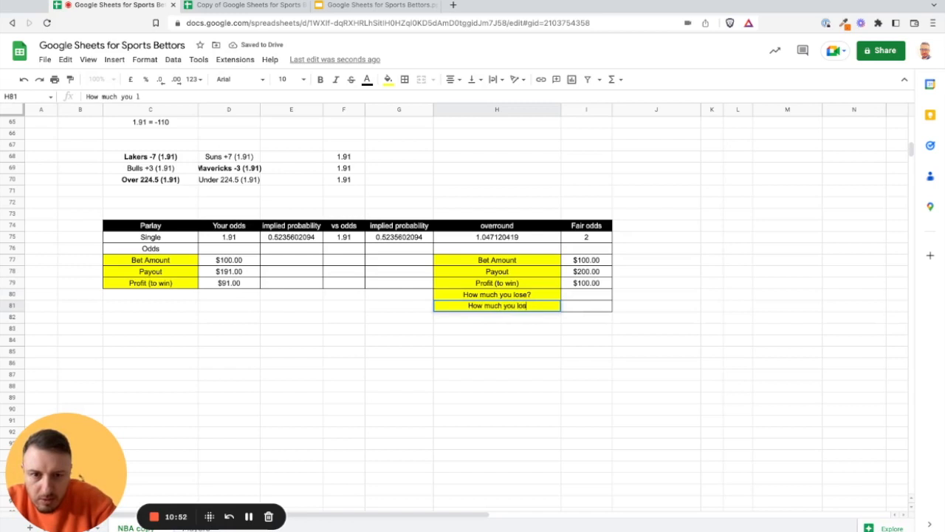
type("e in % ?")
key("Return")
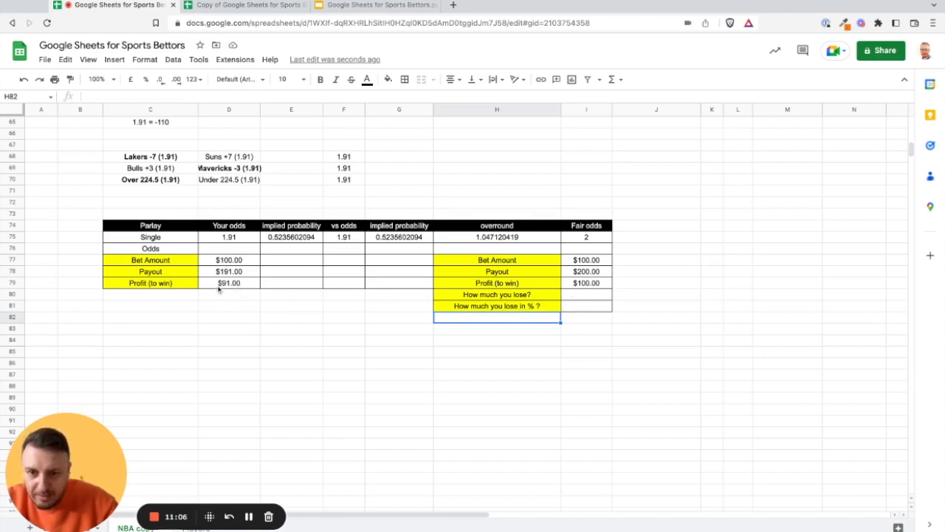
- Calculate the loss against fair odds in I80 with =D79-I79
left_click(577, 297)
type("=")
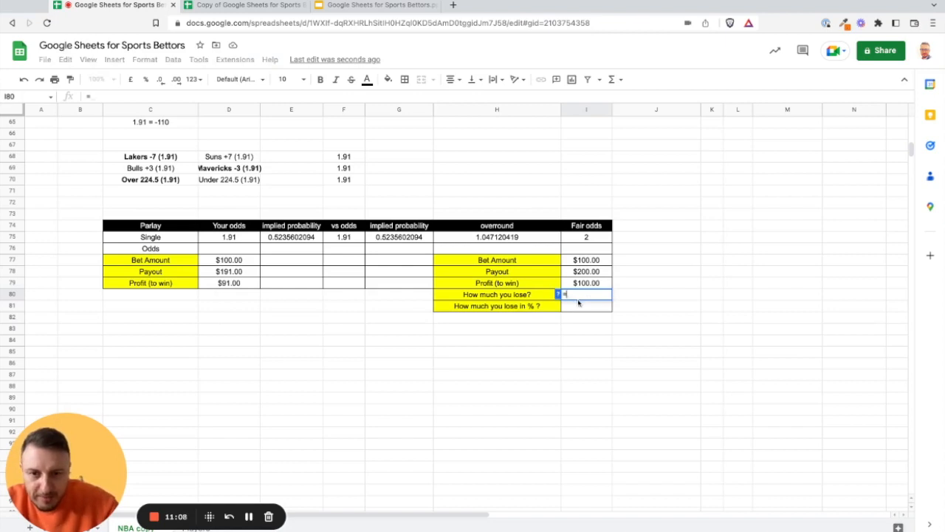
left_click(249, 285)
type("-")
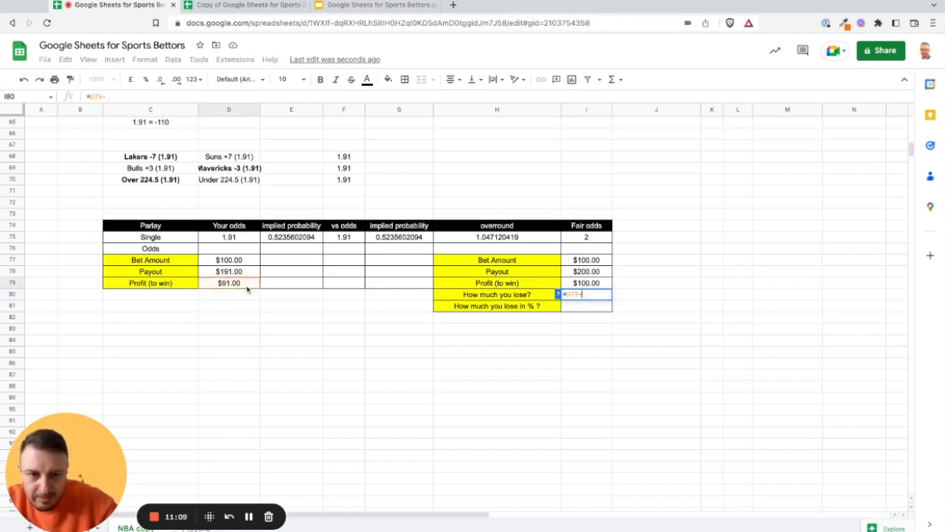
left_click(595, 280)
key("Return")
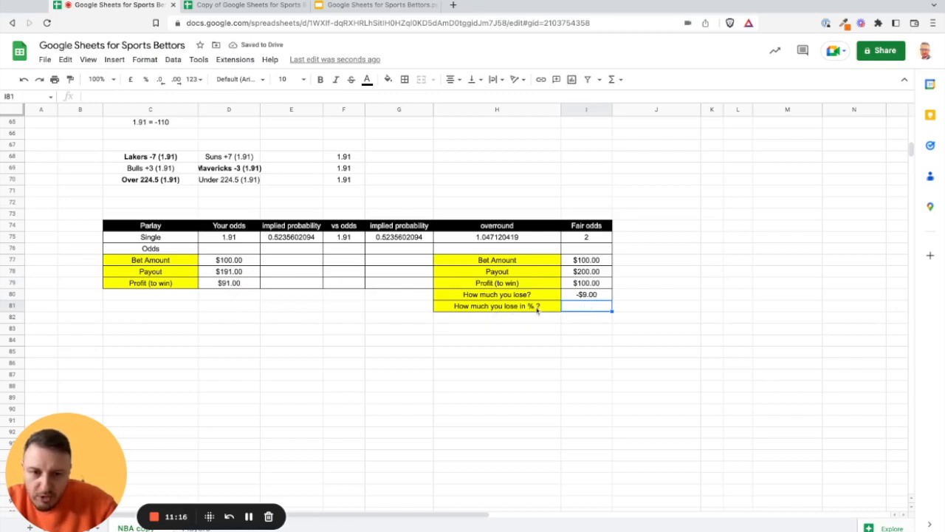
- Calculate the loss as a share of the fair-odds profit in I81 with =I80/I79
type("=")
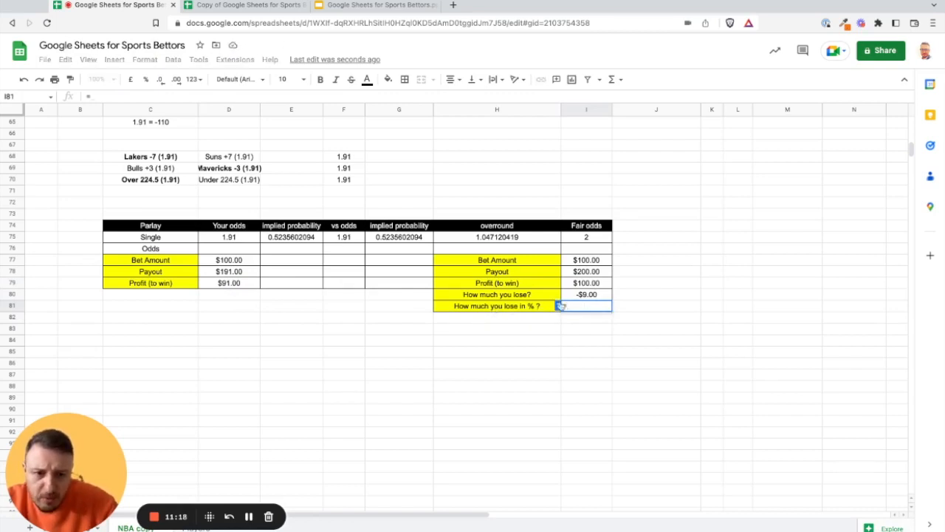
left_click(587, 298)
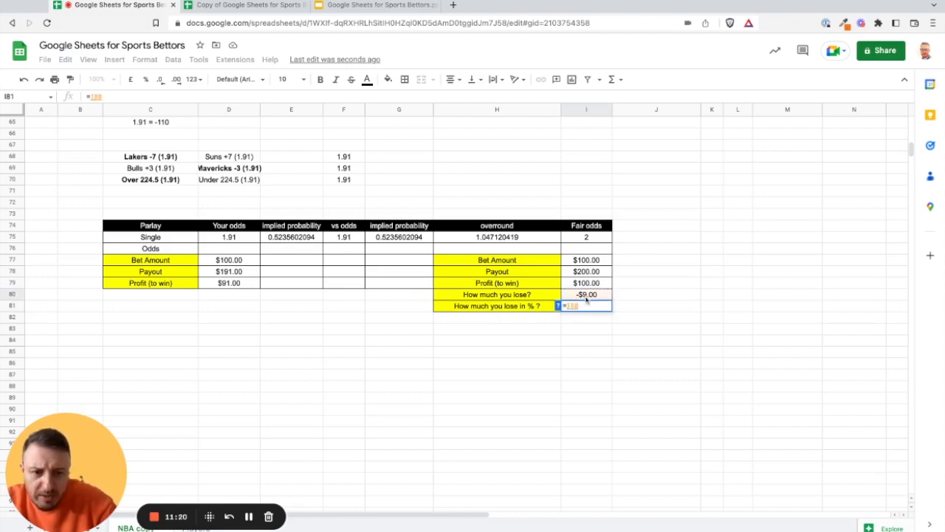
type("/")
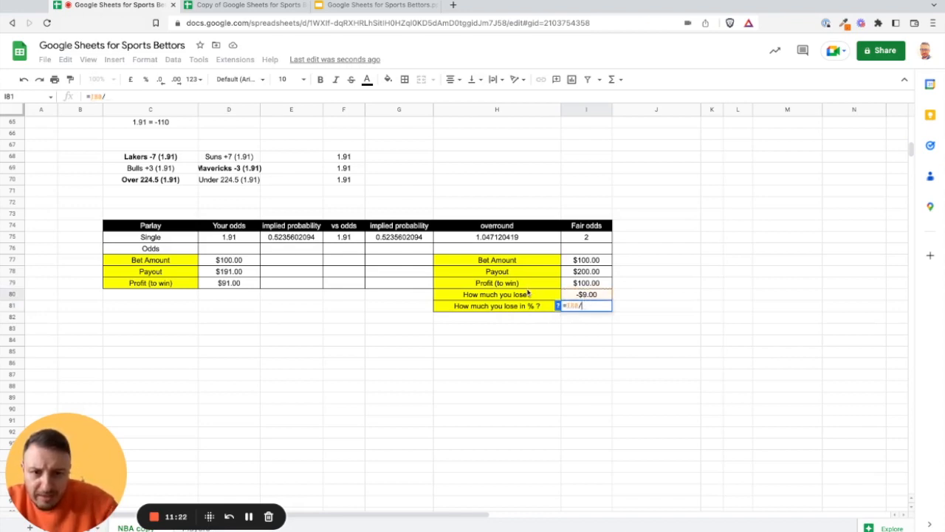
left_click(588, 285)
key("Return")
- Format the loss ratio in I81 as a percent
left_click(604, 310)
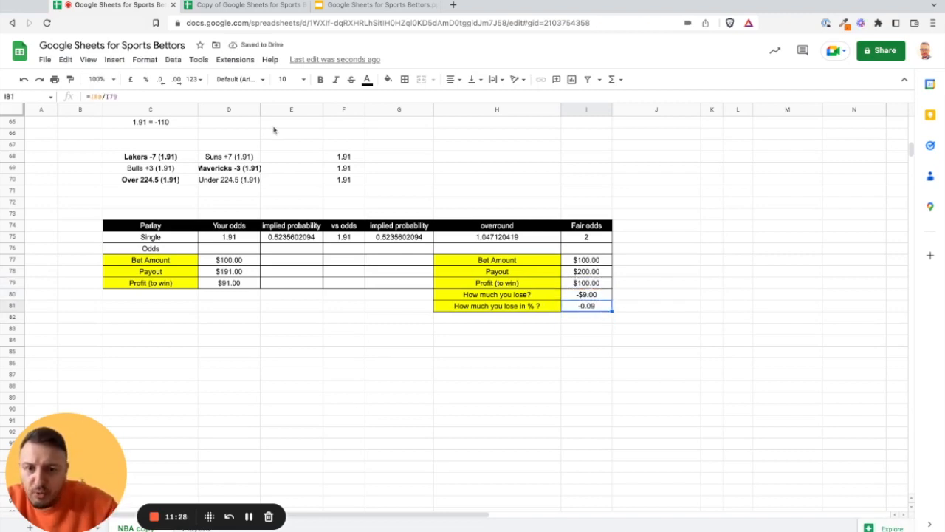
left_click(145, 59)
mouse_move(172, 106)
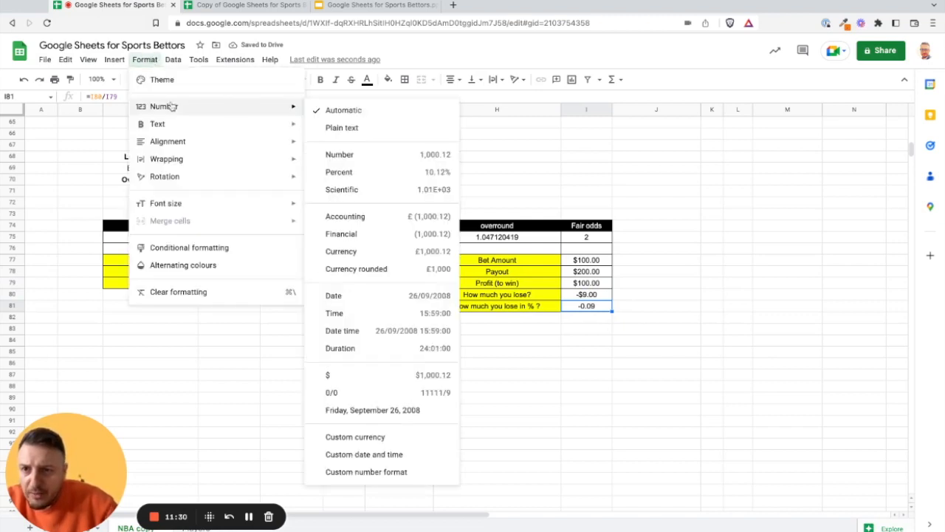
left_click(339, 172)
left_click(712, 283)
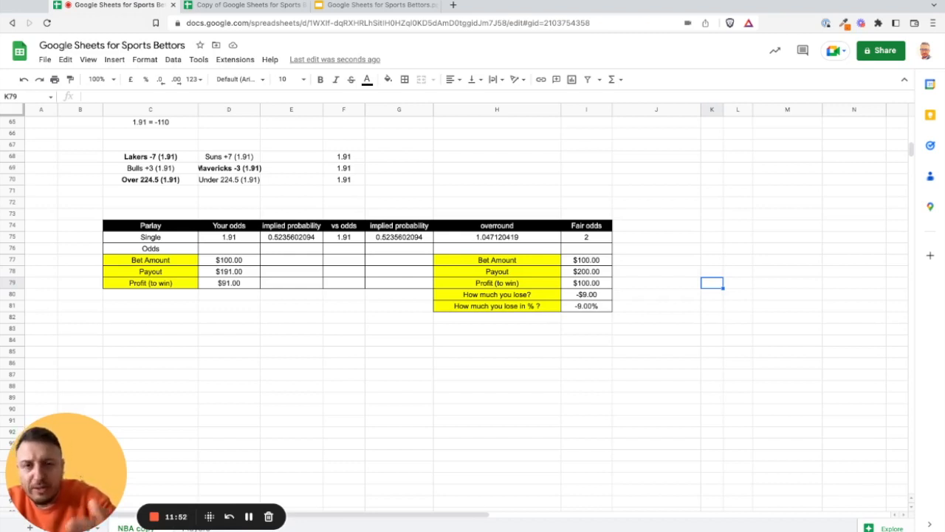
- Copy the whole single-bet table C74:I81 and paste it below, starting at C84
left_click_drag(157, 225, 586, 307)
key("ctrl+c")
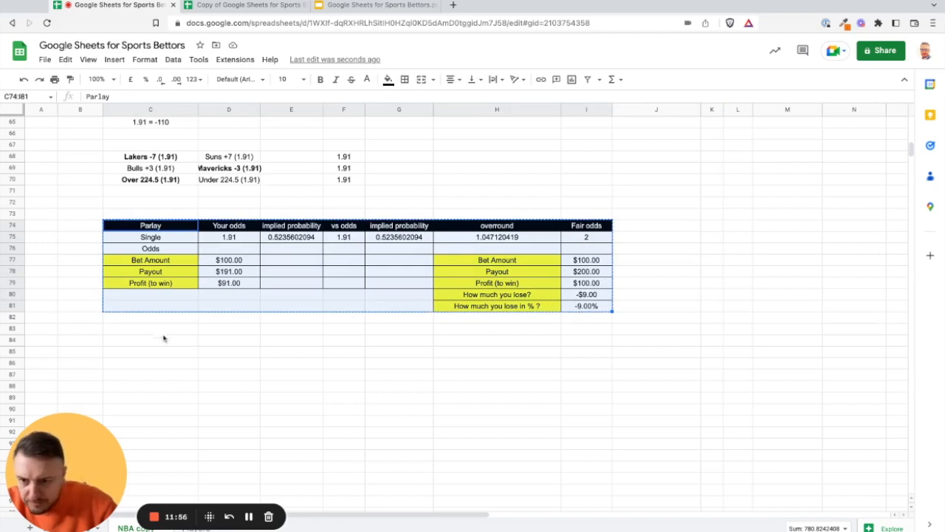
left_click(153, 342)
key("ctrl+v")
scroll(344, 258, "down", 3)
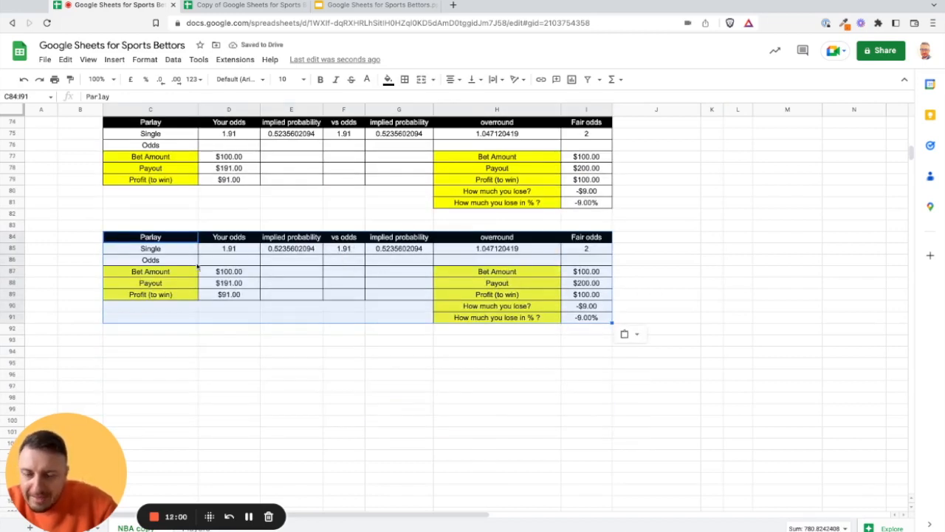
- Insert one empty row above the Odds row 86 in the copied table
left_click(196, 263)
right_click(12, 260)
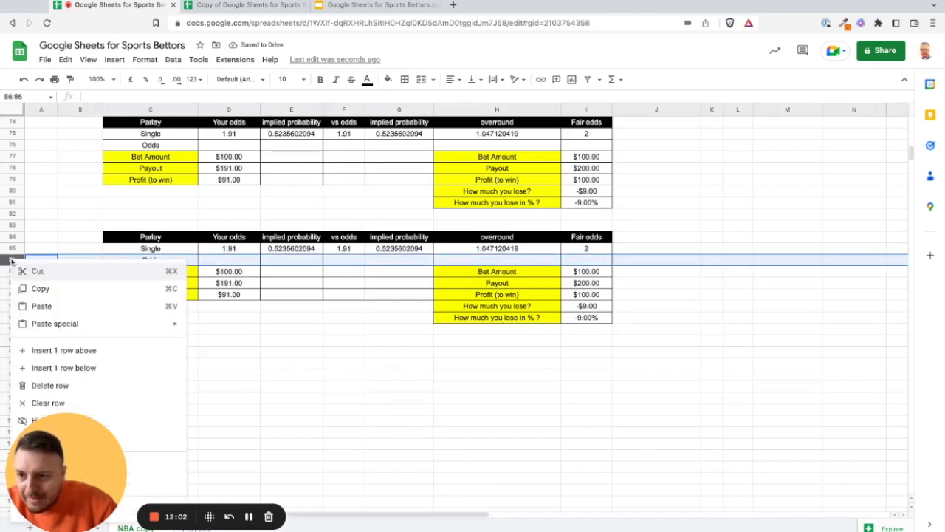
left_click(63, 350)
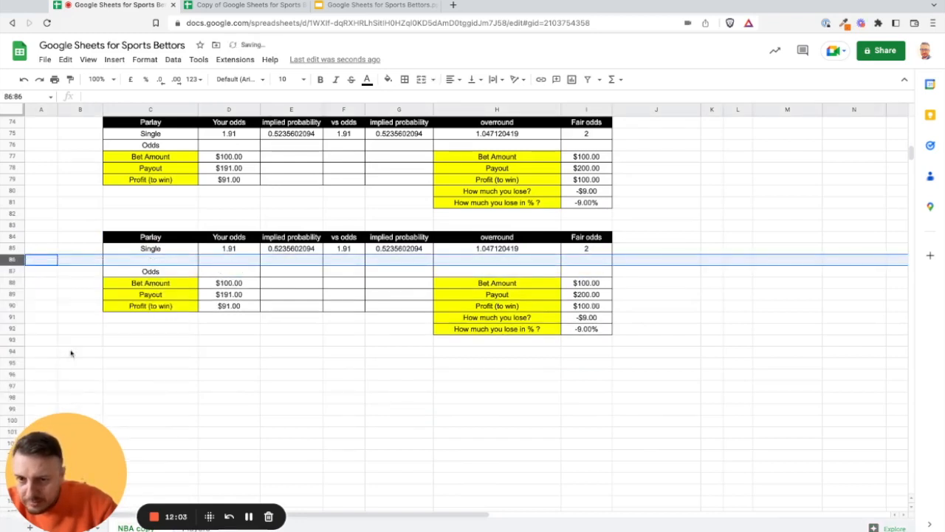
left_click(665, 262)
- Fill the copied table's Odds row, C87:I87, with light grey
left_click_drag(168, 272, 587, 271)
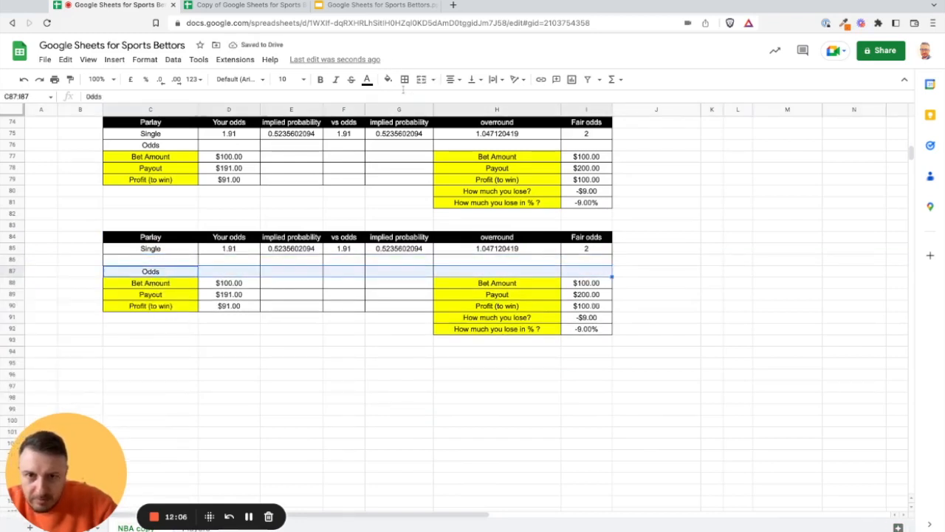
left_click(388, 79)
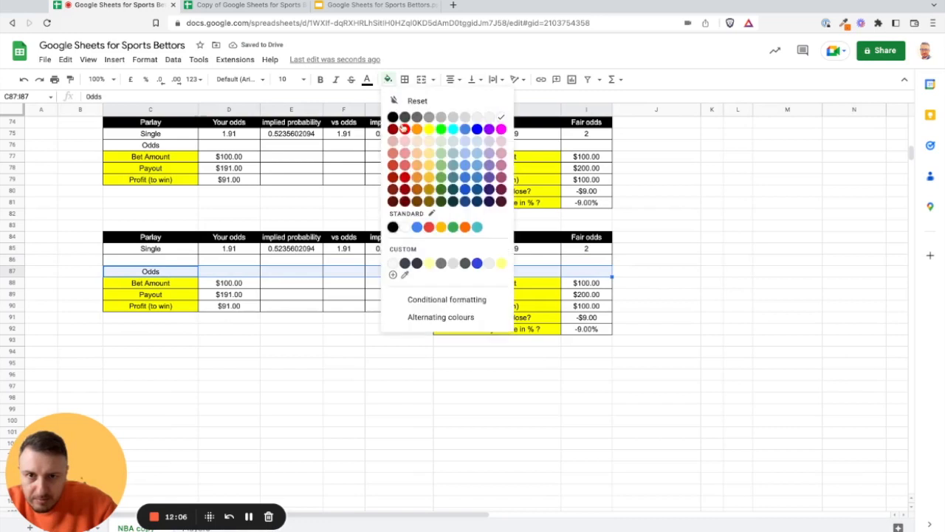
left_click(464, 116)
- Enter the label "2-leg" in C86, the new row above Odds
left_click(167, 262)
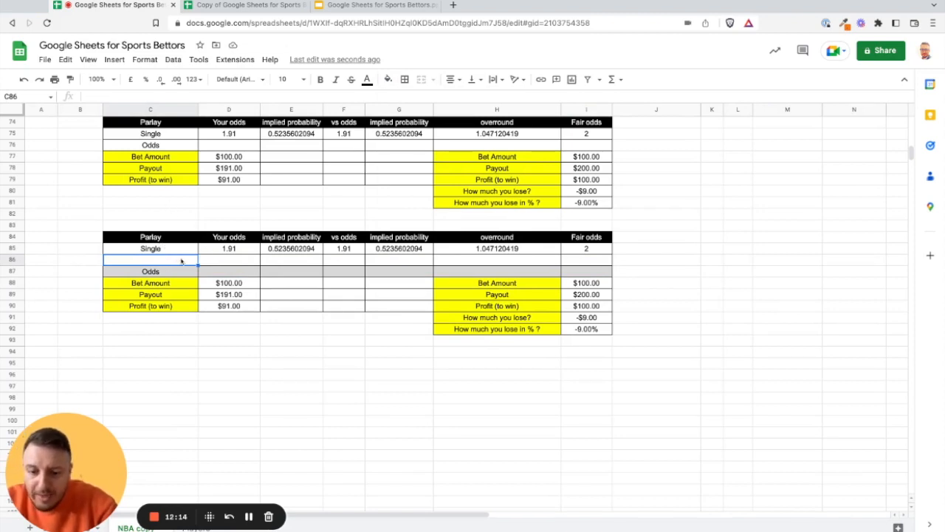
type("2-leg")
key("Return")
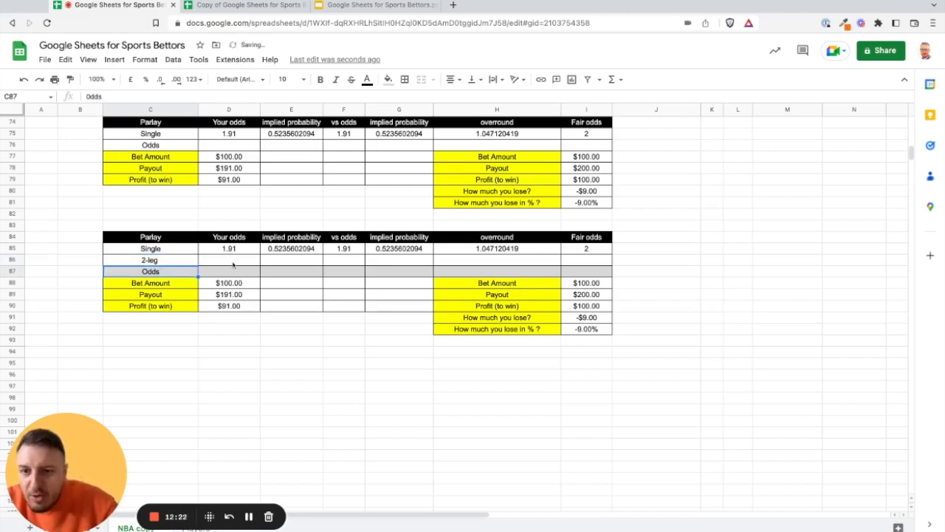
- Label the two bet rows in the copied table "1 game" in C85 and "2 game" in C86
left_click(160, 252)
type("1-")
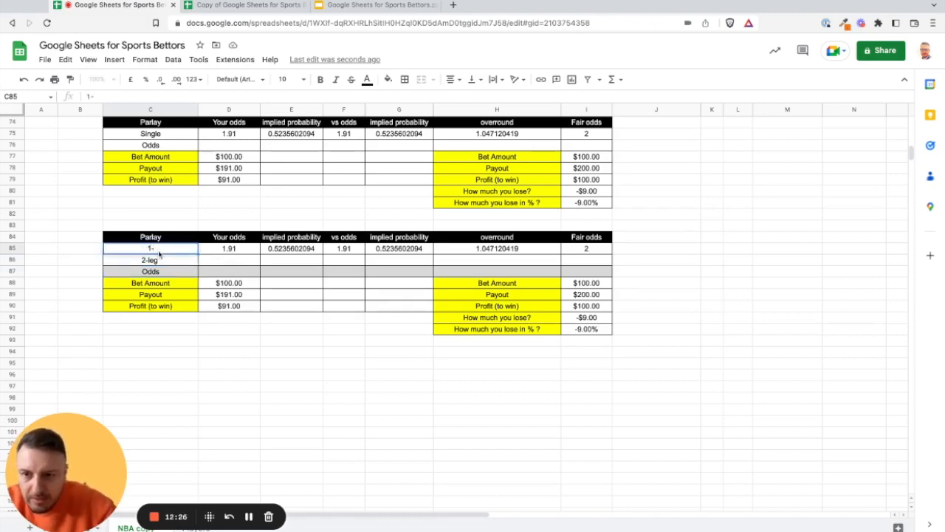
type("1")
type("1")
type(" game")
key("Return")
type("2 game")
key("Return")
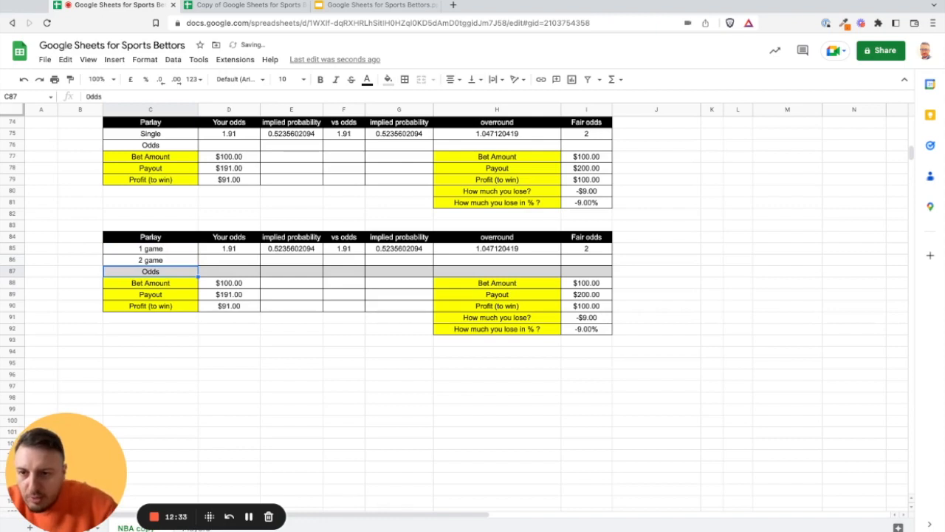
- Replace the word "game" with "bets" in C85 and C86, making the labels "1 bets" and "2 bets"
left_click(166, 249)
double_click(101, 97)
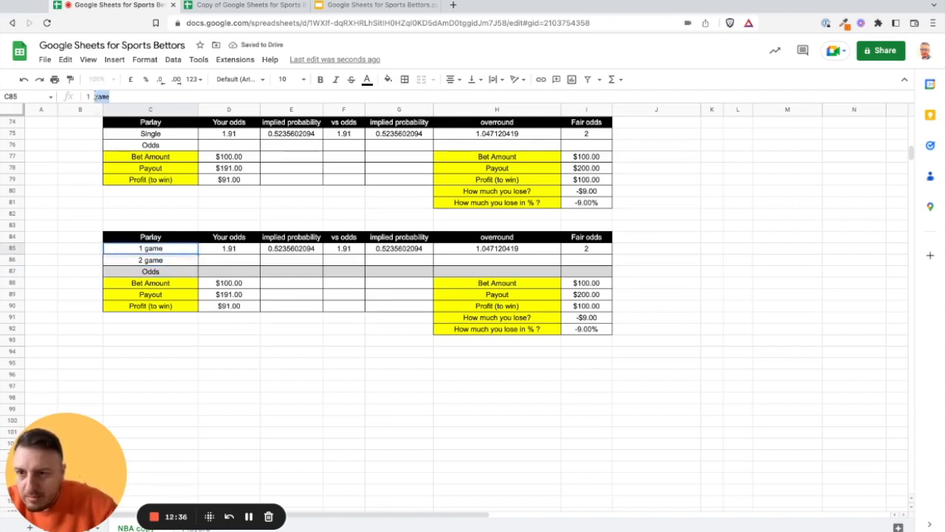
type("bets")
key("Return")
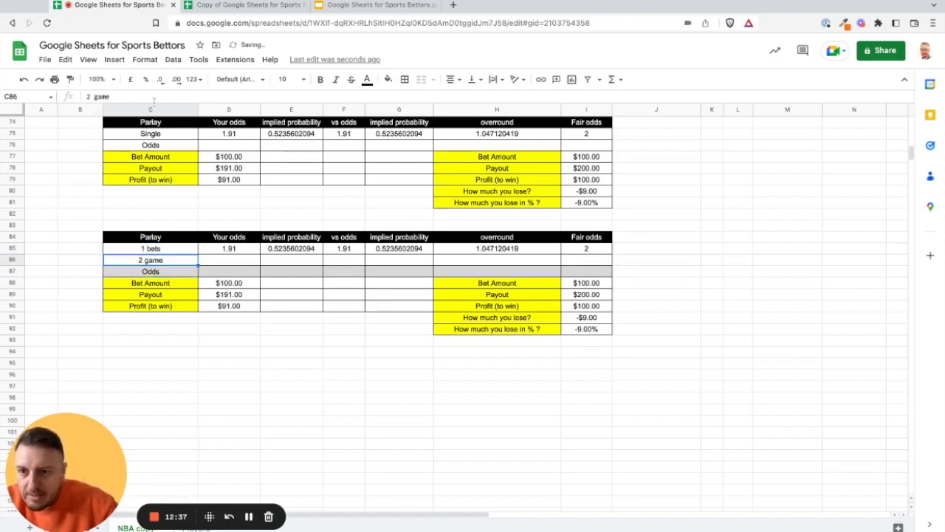
double_click(101, 97)
type("bets")
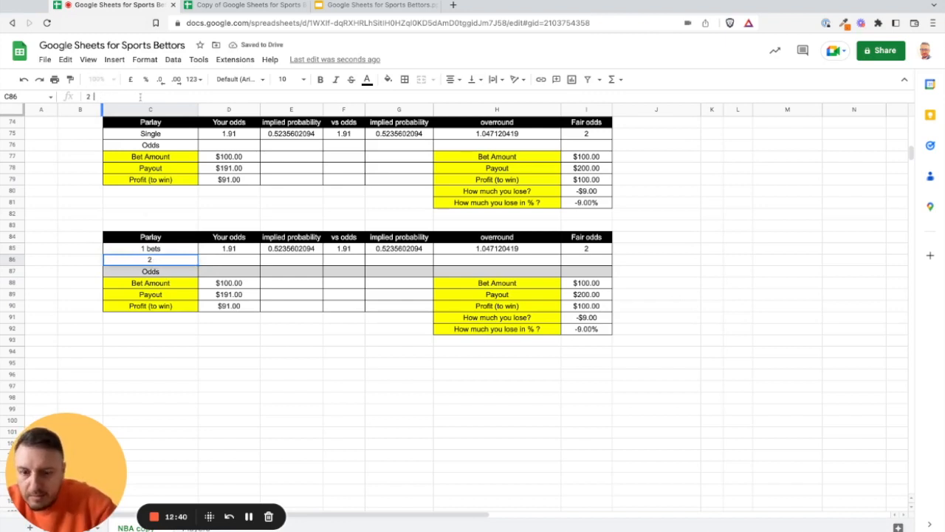
key("Return")
- Rename the copied table's first header in C84 to "2-leg Parlay"
left_click(140, 237)
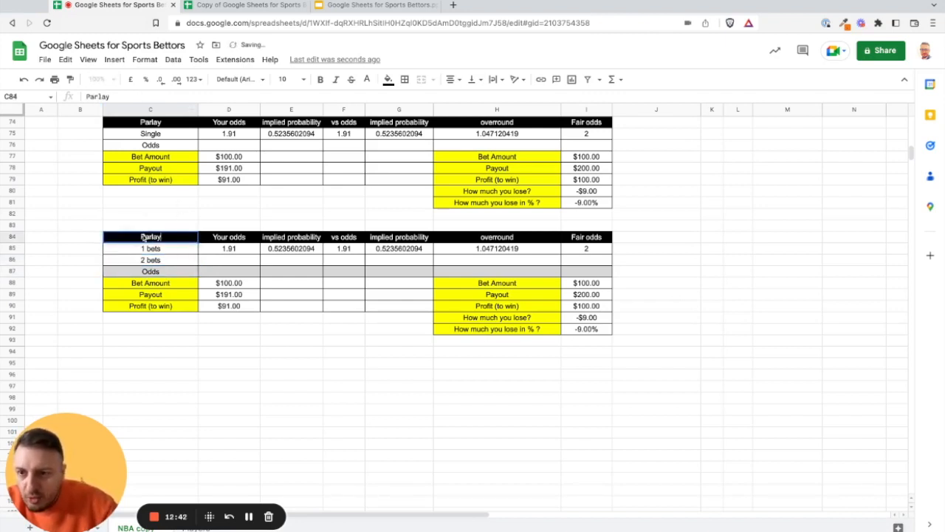
double_click(141, 236)
type("2-leg")
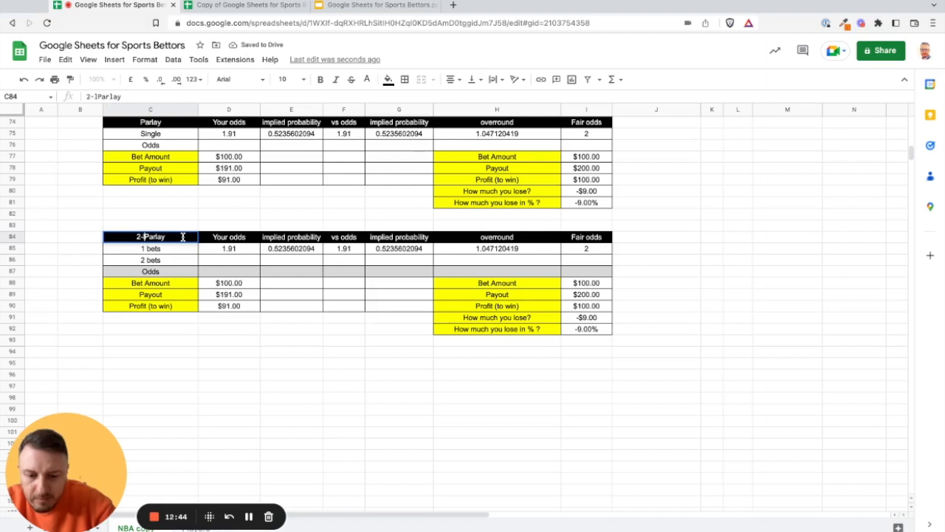
key("Return")
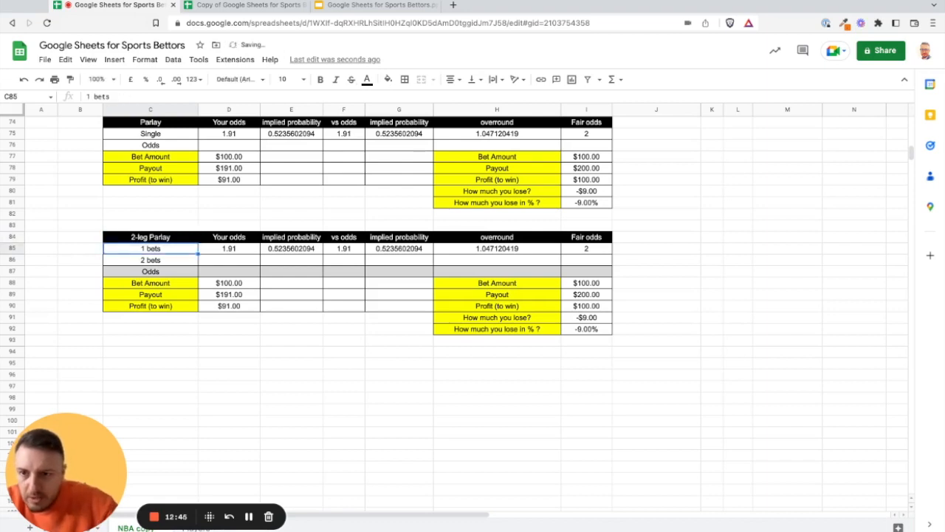
- Enter 1.91 for the second bet under both Your odds (D86) and vs odds (F86)
left_click(249, 261)
type("1.91")
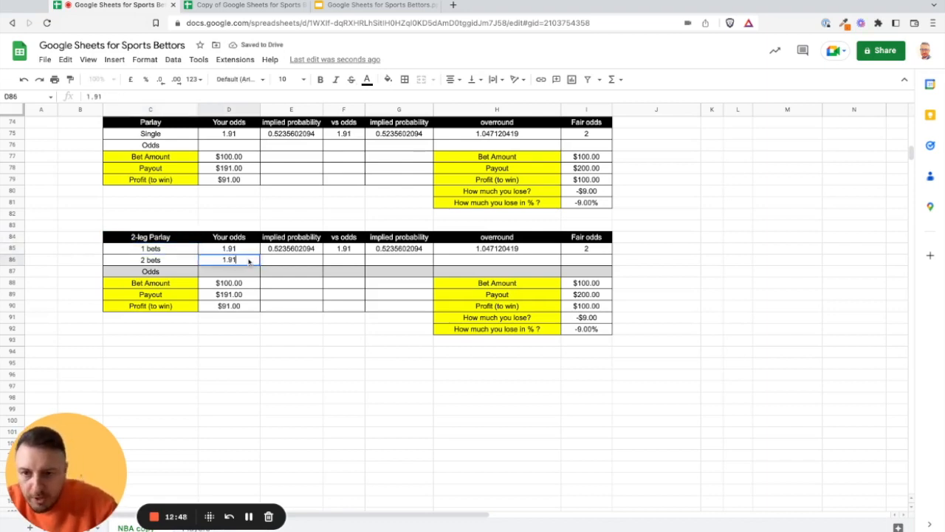
key("Tab")
left_click(344, 265)
type("1.91")
key("Return")
- Wrap the first bet's implied probability formula in E85 with IFERROR, making it =iferror(1/D85,"")
left_click(288, 251)
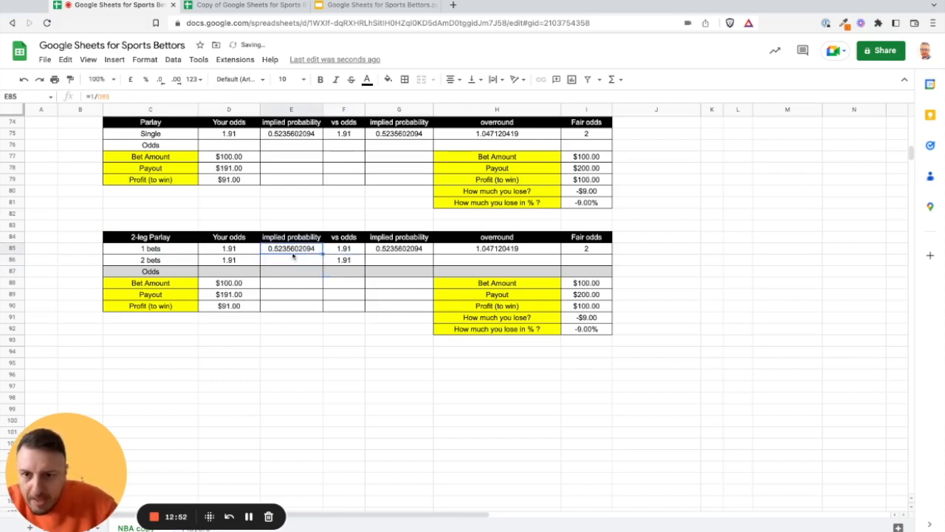
left_click(158, 103)
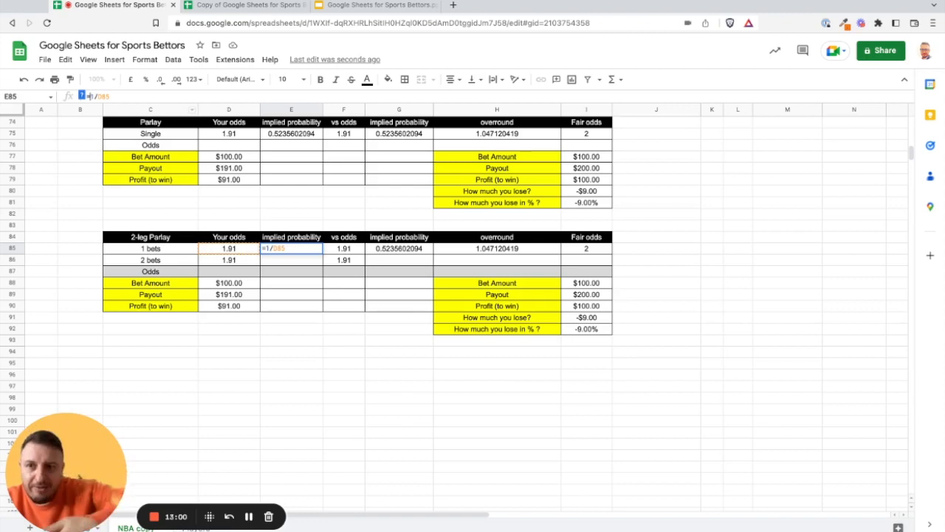
type("iferr")
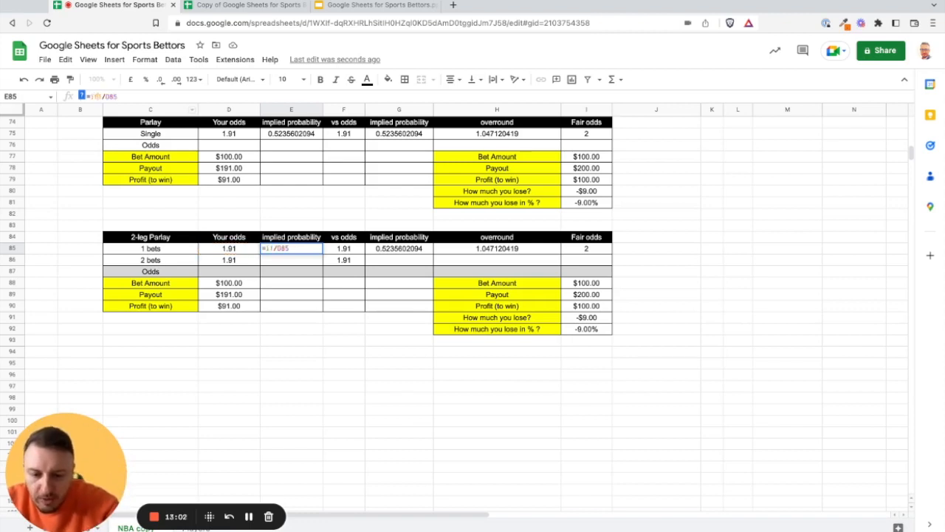
type("or(")
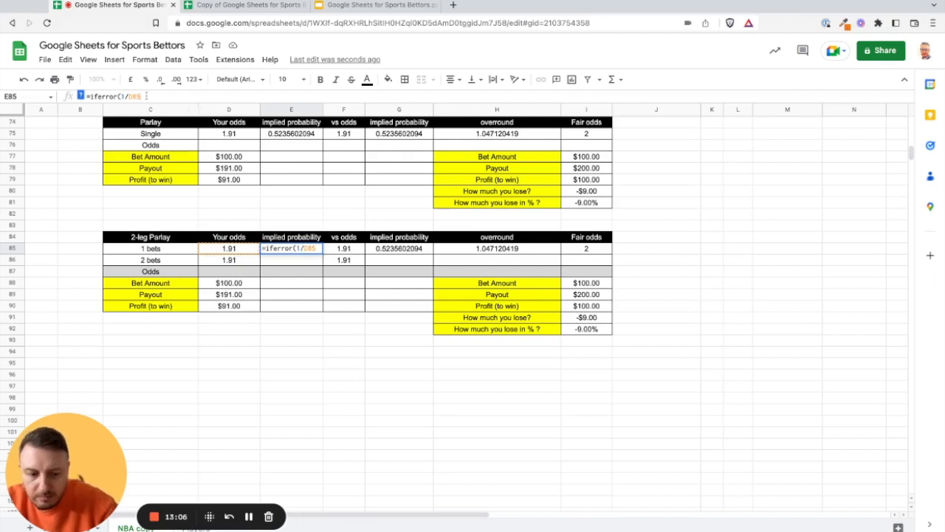
type(",0)")
key("Return")
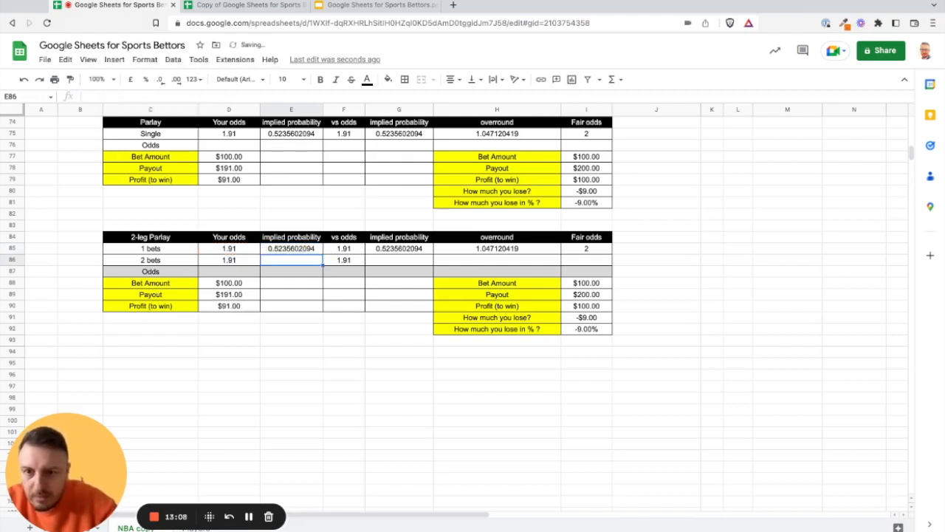
- Clear the second bet's odds in D86 and fill the IFERROR formula from E85 down to E86
left_click(242, 262)
key("Delete")
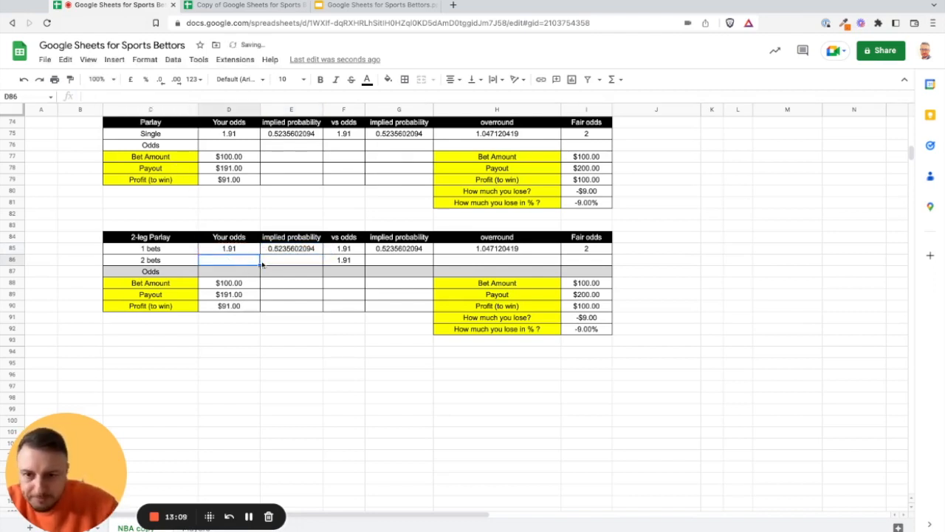
left_click(301, 252)
left_click_drag(323, 255, 319, 268)
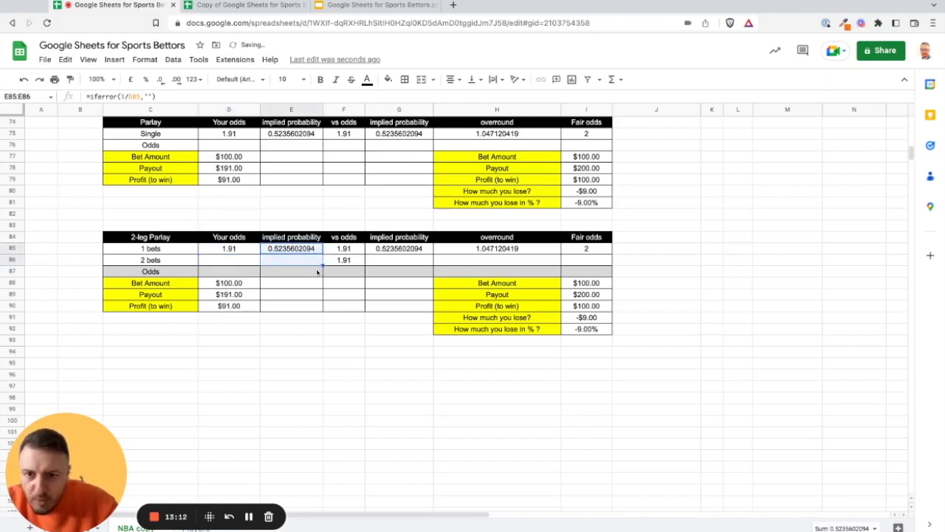
- Strip the IFERROR wrapper from E85, leaving the plain formula =1/D85
left_click(305, 251)
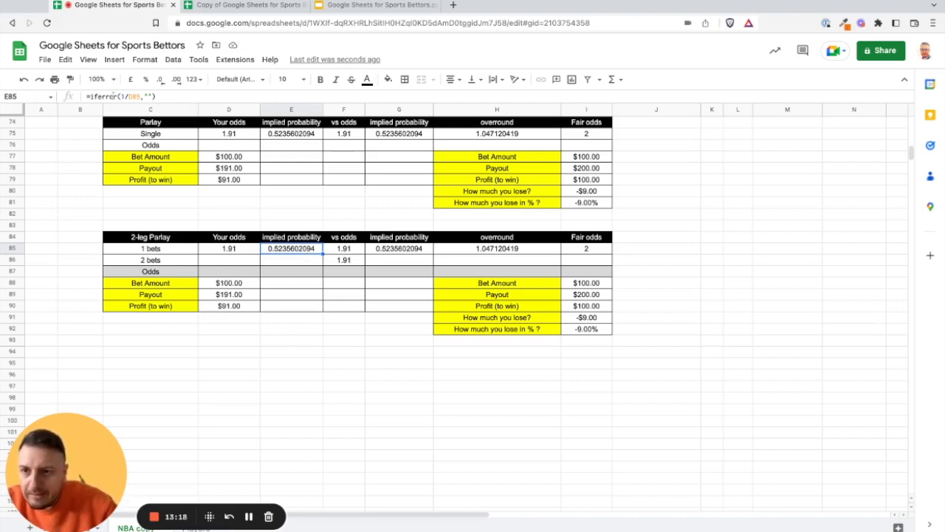
left_click_drag(119, 97, 90, 97)
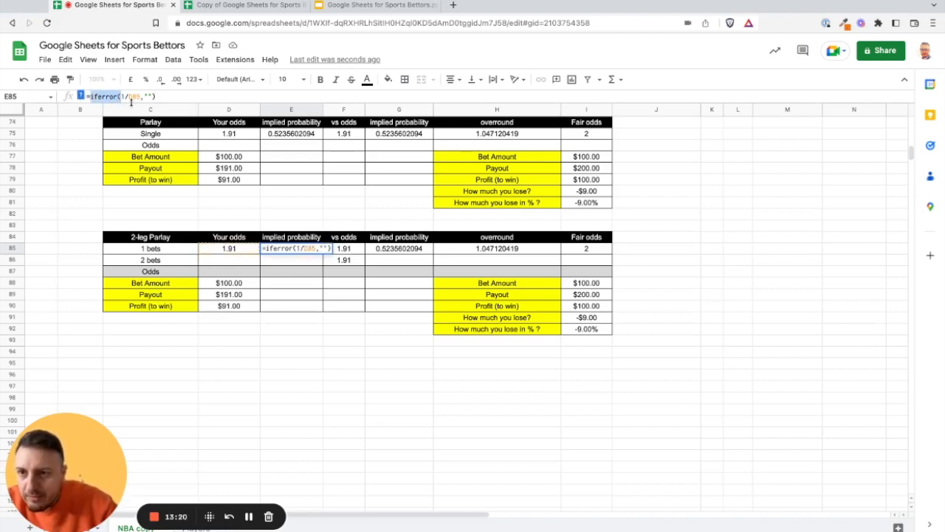
key("BackSpace")
key("BackSpace")
key("BackSpace")
key("BackSpace")
key("BackSpace")
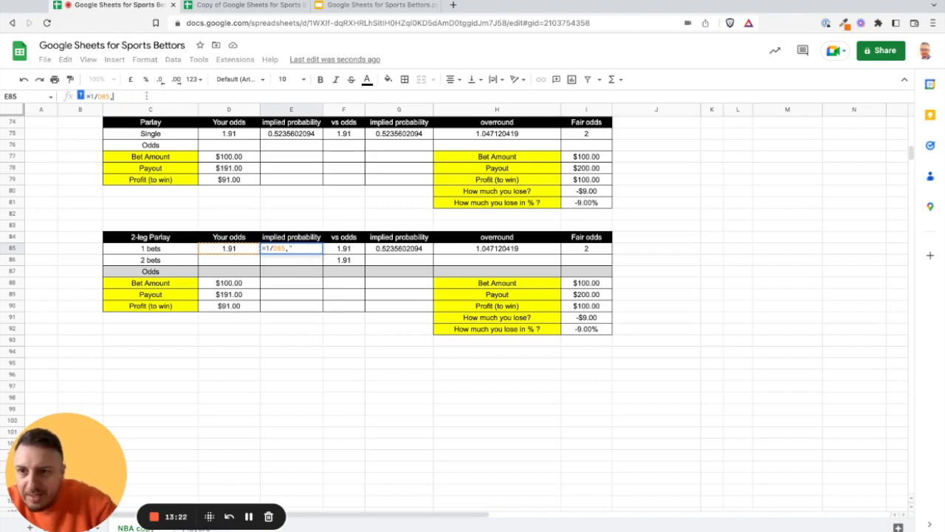
key("Return")
left_click(303, 248)
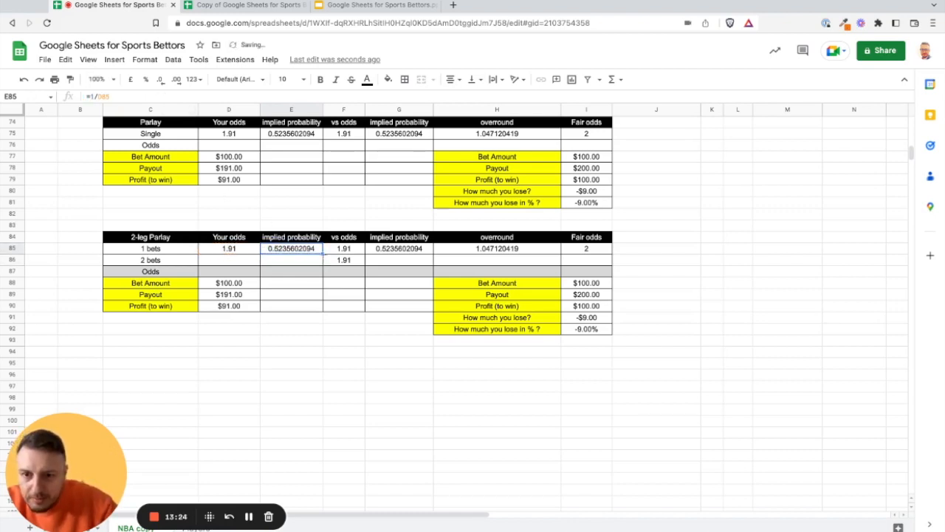
- Try the plain division formula =1/D86 in E86, and undo back to the IFERROR version in E85
left_click(295, 260)
type("=1/D86")
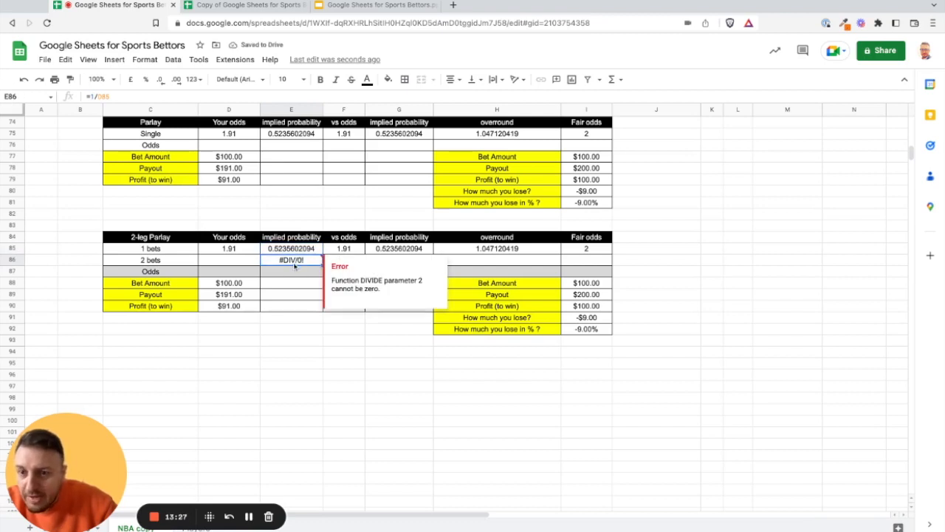
left_click(25, 79)
left_click(24, 79)
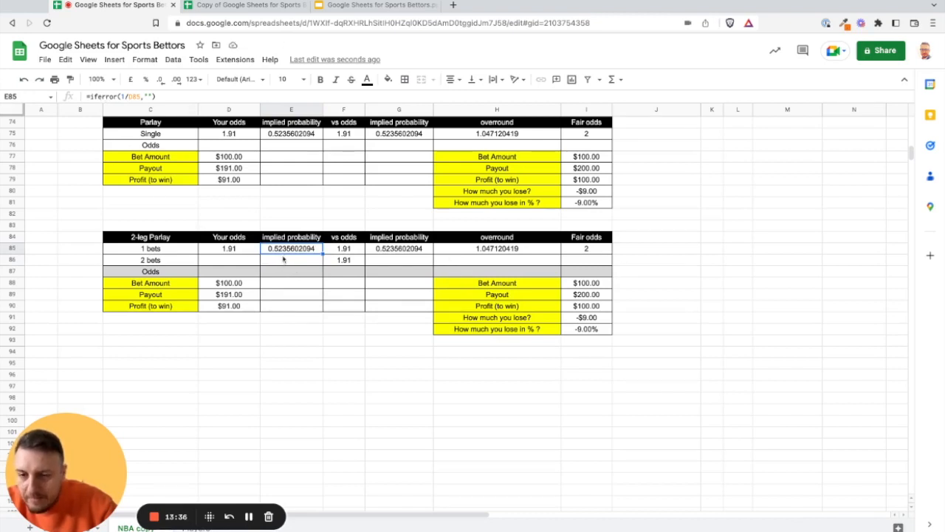
- Enter 1.91 as the second bet's odds in D86
left_click(232, 248)
left_click(247, 263)
type("1.91")
key("Return")
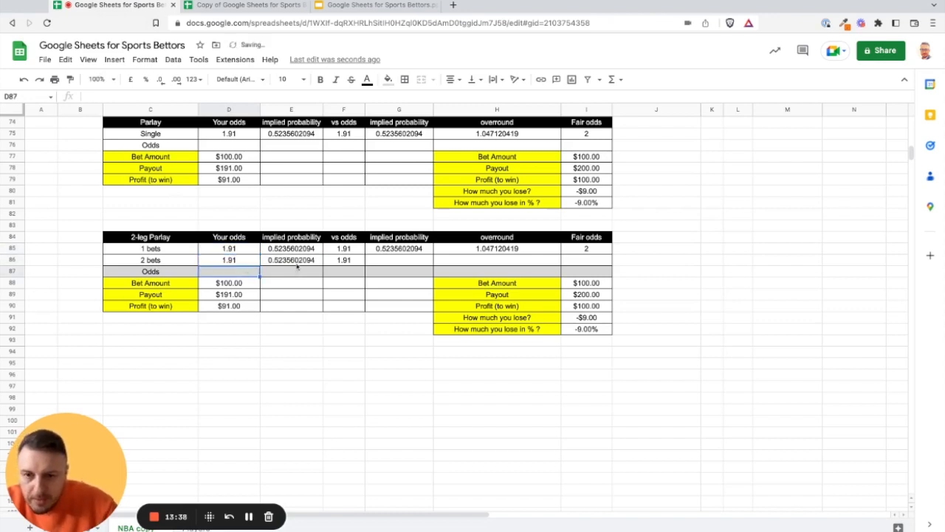
- Wrap the opposing side's implied probability formula in G85 with IFERROR, making it =iferror(1/F85,"")
left_click(401, 249)
left_click(88, 96)
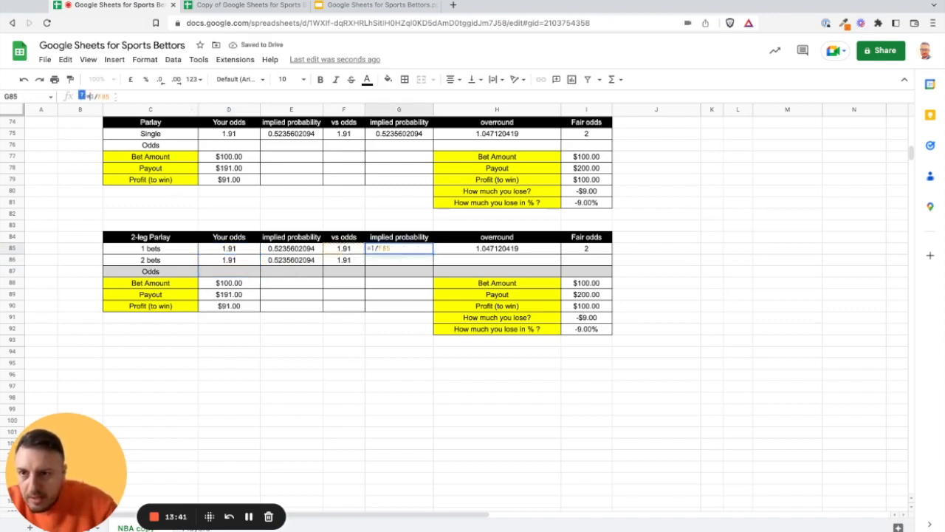
type("iferror(")
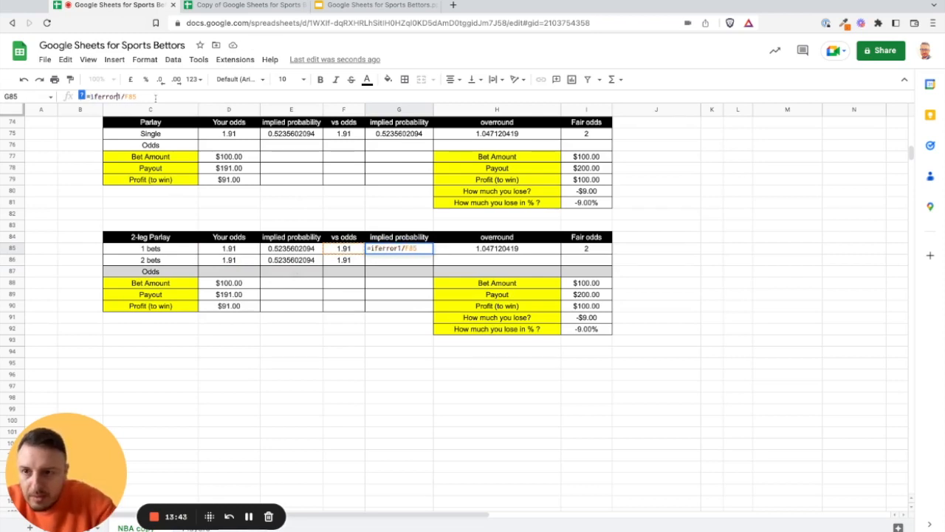
type(",0)")
key("Return")
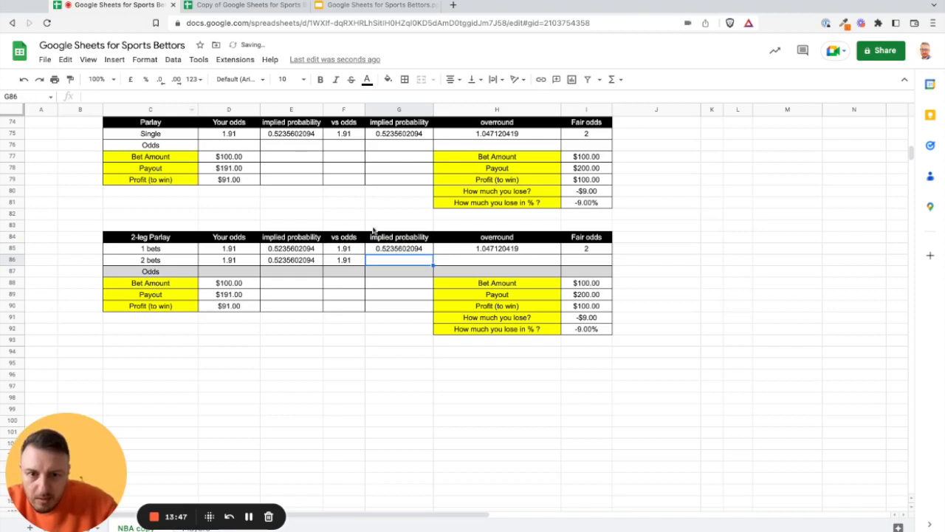
- Fill the implied probability, overround and fair odds formulas from G85, H85 and I85 down to row 86
left_click(421, 249)
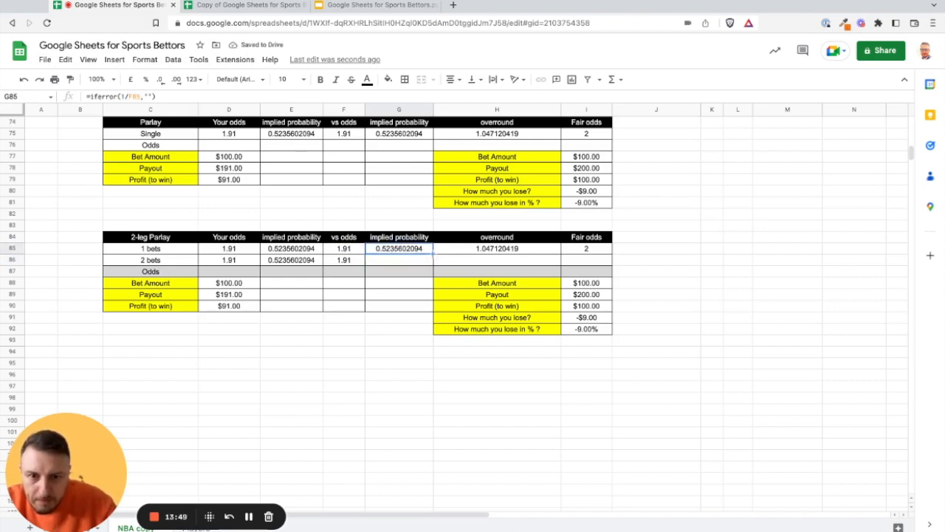
left_click_drag(434, 254, 434, 262)
left_click(495, 256)
left_click_drag(561, 254, 562, 264)
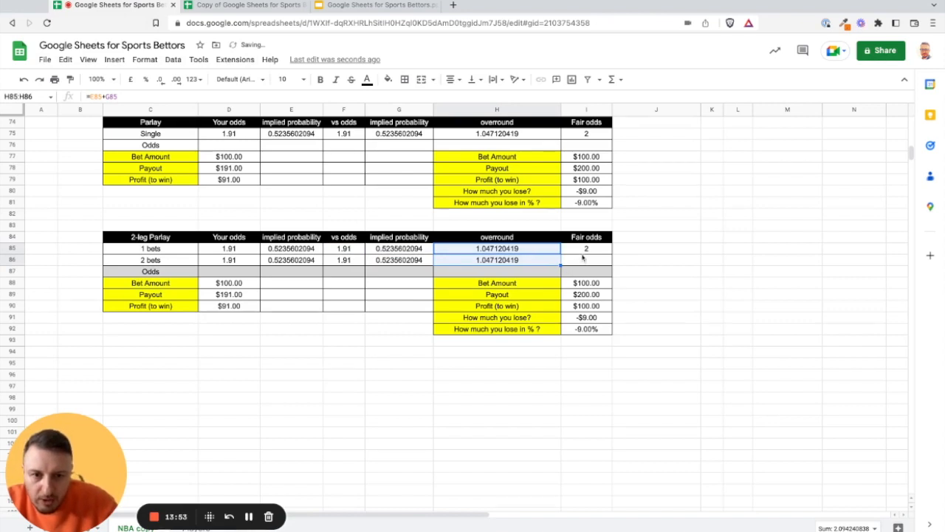
left_click(585, 262)
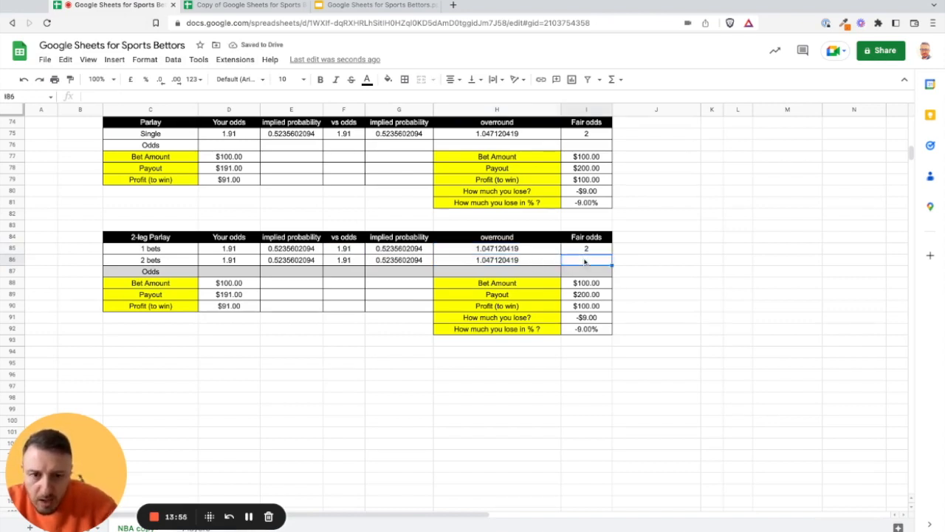
left_click(597, 250)
left_click_drag(613, 254, 601, 266)
- Calculate the parlay's combined fair odds in I87 with the formula =I85*I86
left_click(597, 271)
type("=")
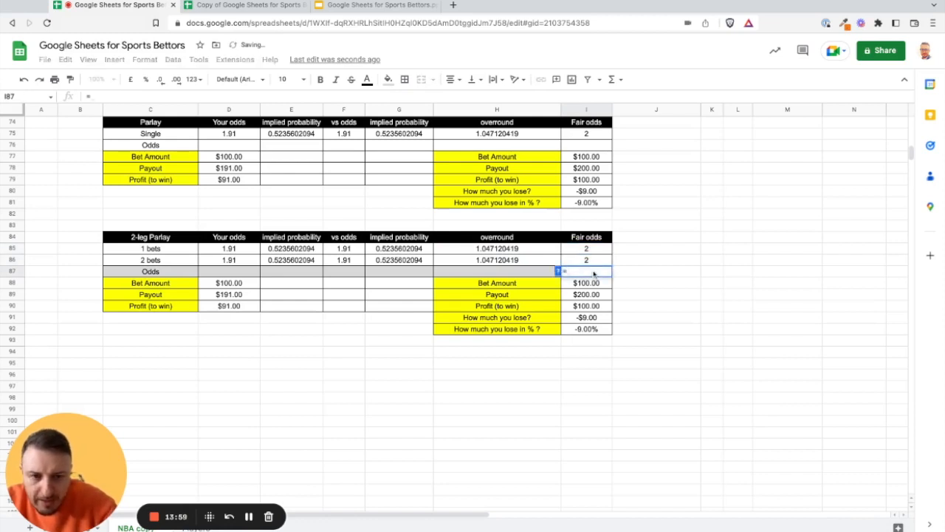
left_click(594, 251)
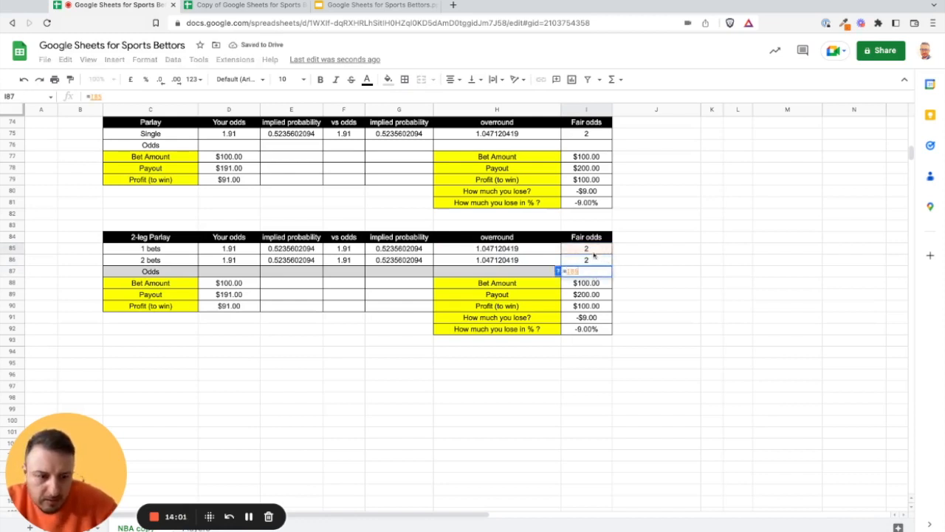
type("*")
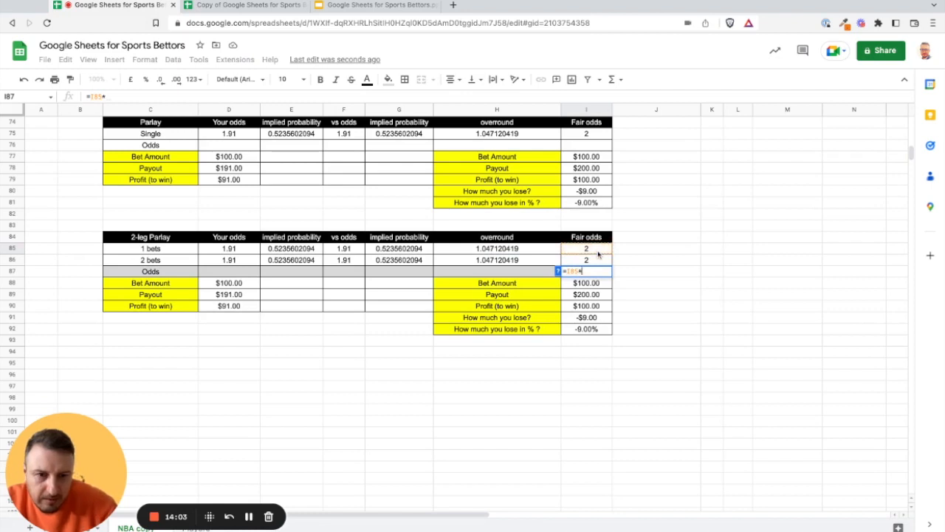
left_click(595, 263)
key("Return")
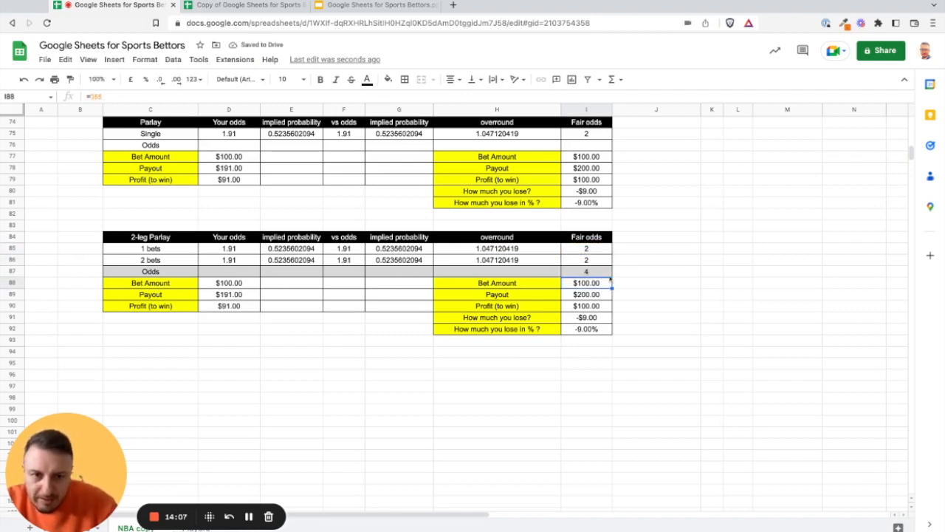
left_click(585, 272)
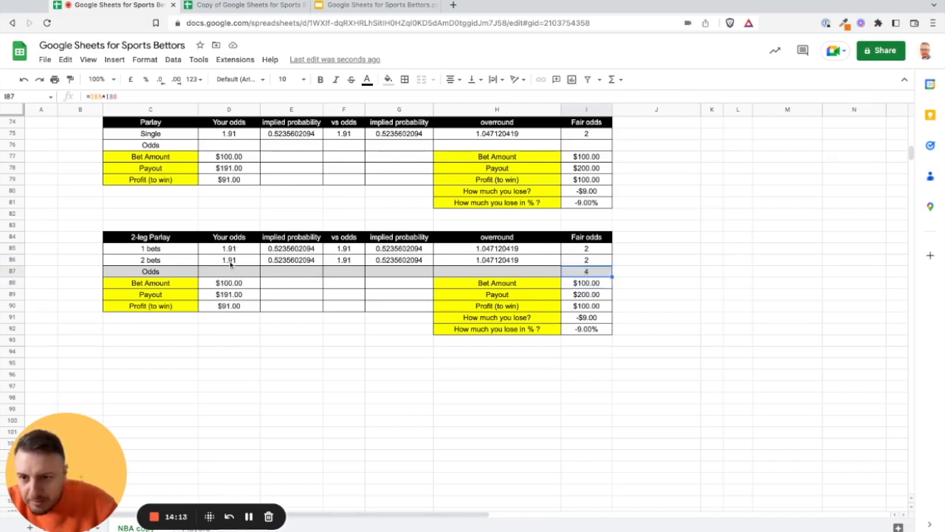
- Calculate the parlay's combined bookmaker odds in D87 with the formula =D85*D86
left_click(228, 274)
type("=")
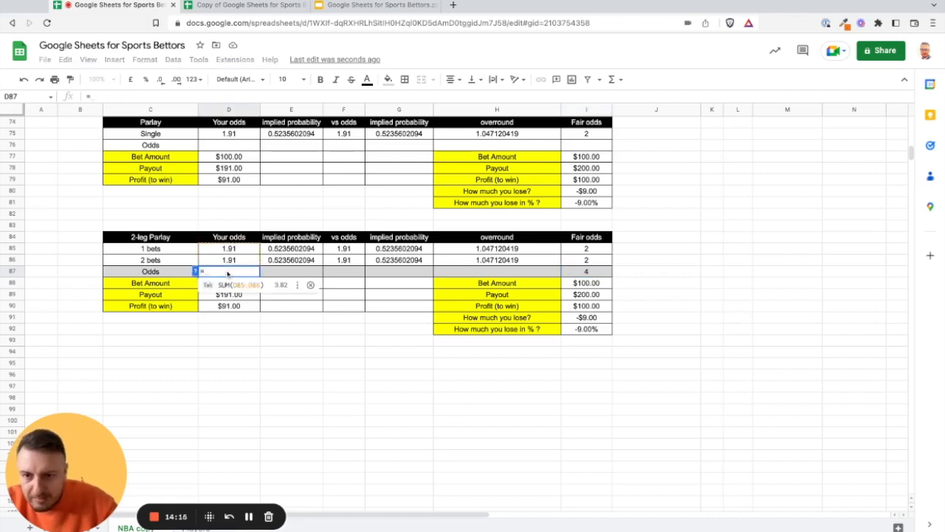
left_click(230, 252)
type("*")
left_click(230, 260)
key("Return")
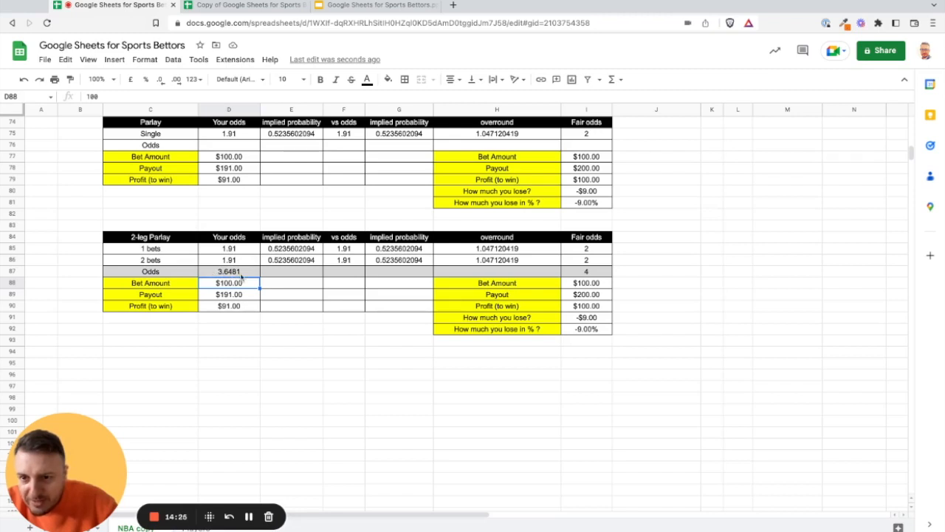
- Replace the payout formula in D89 with =D87*D88, multiplying the combined parlay odds by the bet amount
left_click(238, 274)
left_click(238, 284)
left_click(229, 294)
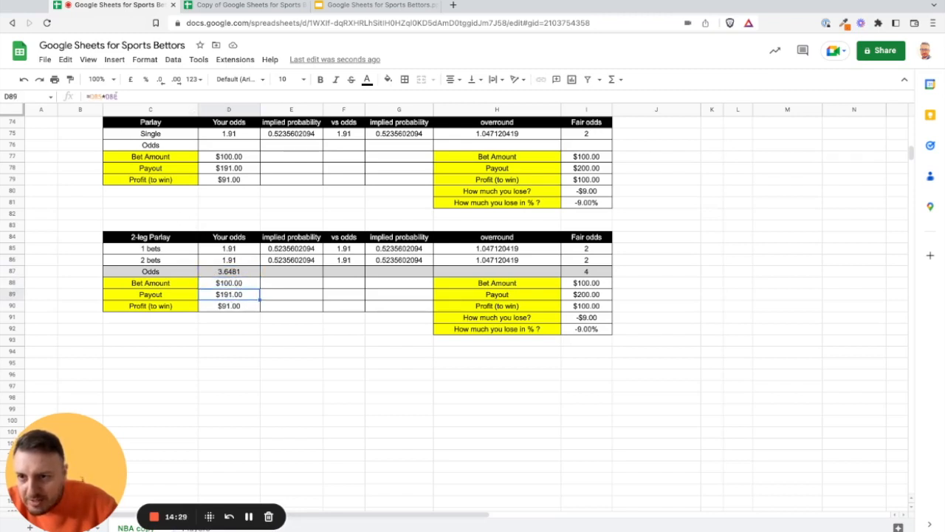
type("=D85*D88")
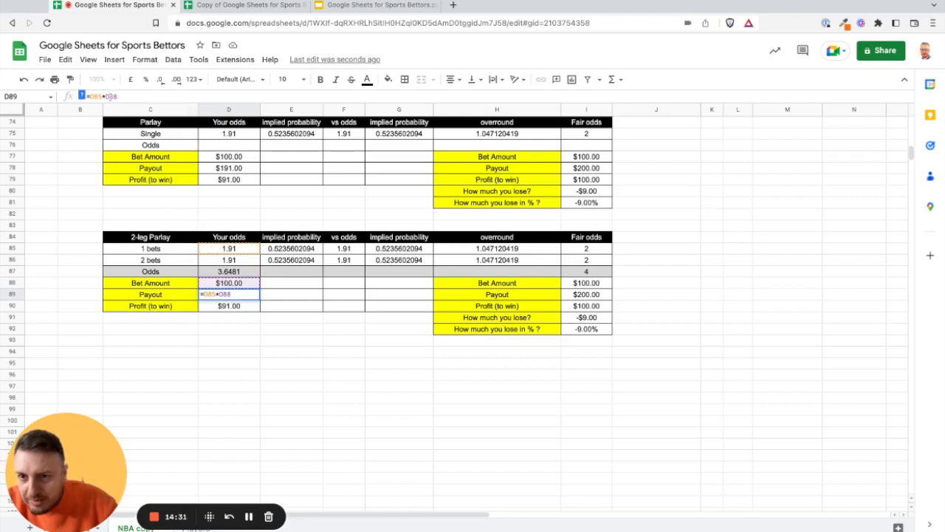
key("BackSpace")
key("BackSpace")
key("BackSpace")
key("BackSpace")
key("BackSpace")
key("BackSpace")
key("BackSpace")
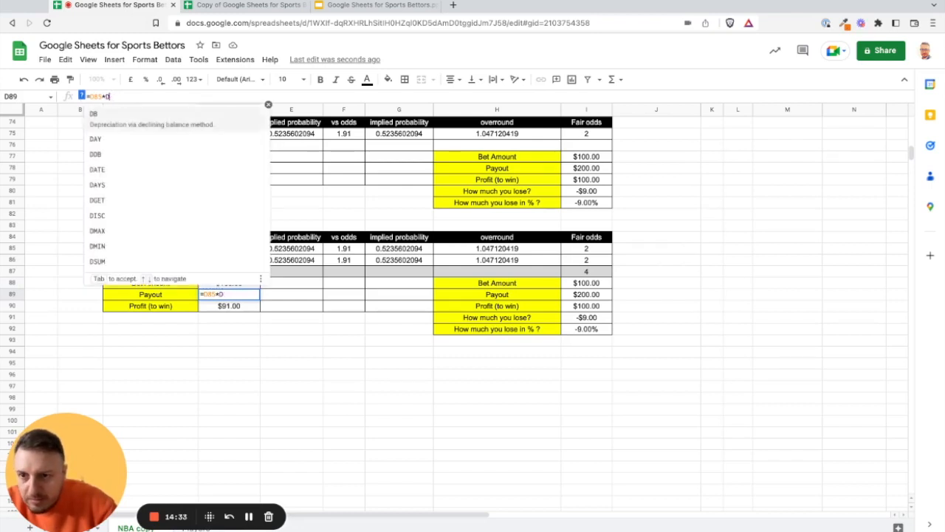
left_click(234, 272)
type("*")
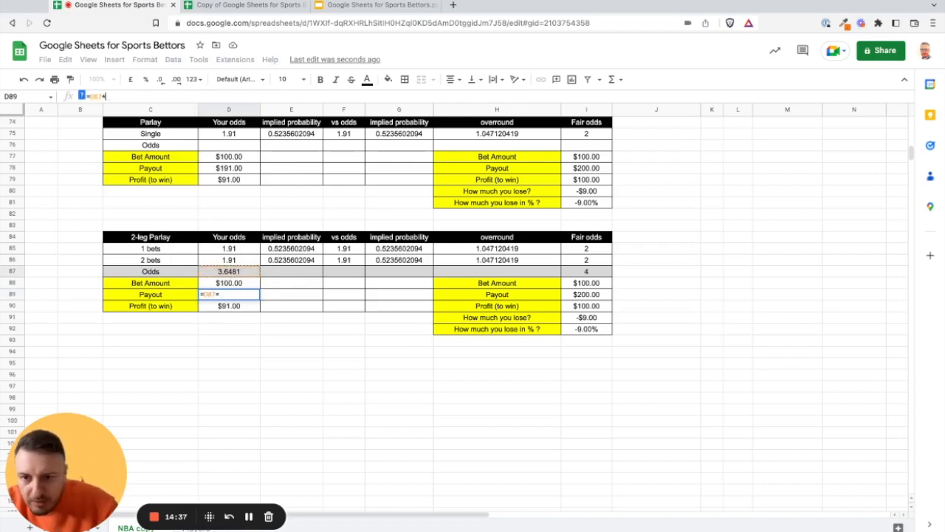
left_click(241, 285)
key("Return")
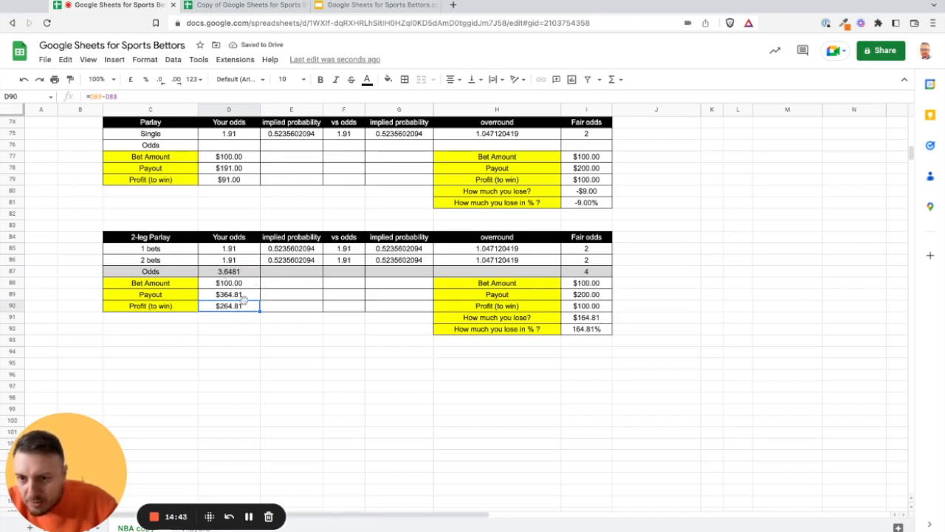
- Replace the fair payout formula in I89 with =I87*I88, multiplying the combined fair odds by the bet amount
left_click(585, 285)
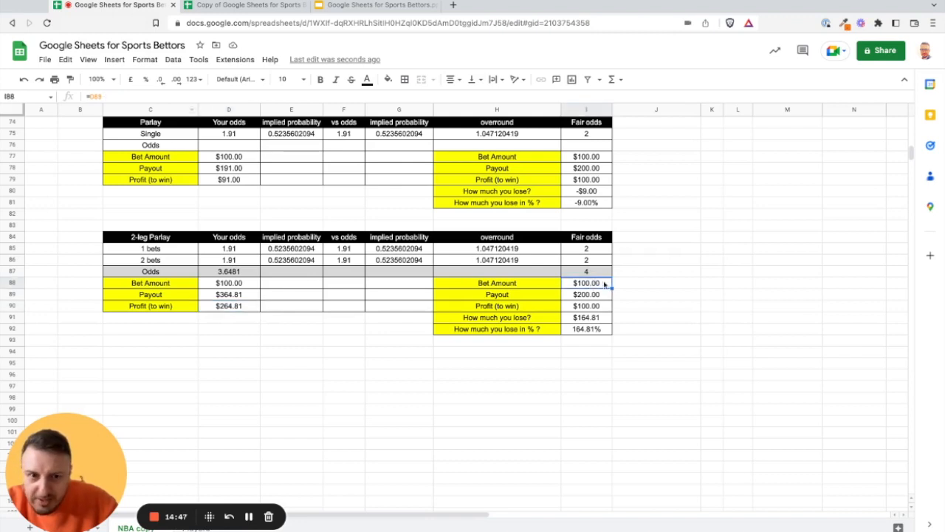
left_click(579, 295)
double_click(579, 295)
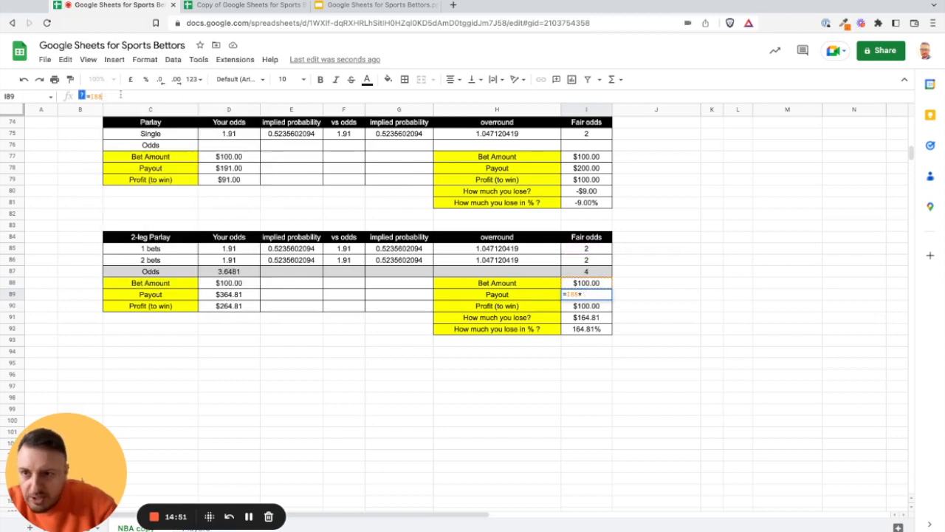
key("BackSpace")
key("BackSpace")
key("BackSpace")
key("BackSpace")
key("BackSpace")
key("BackSpace")
key("BackSpace")
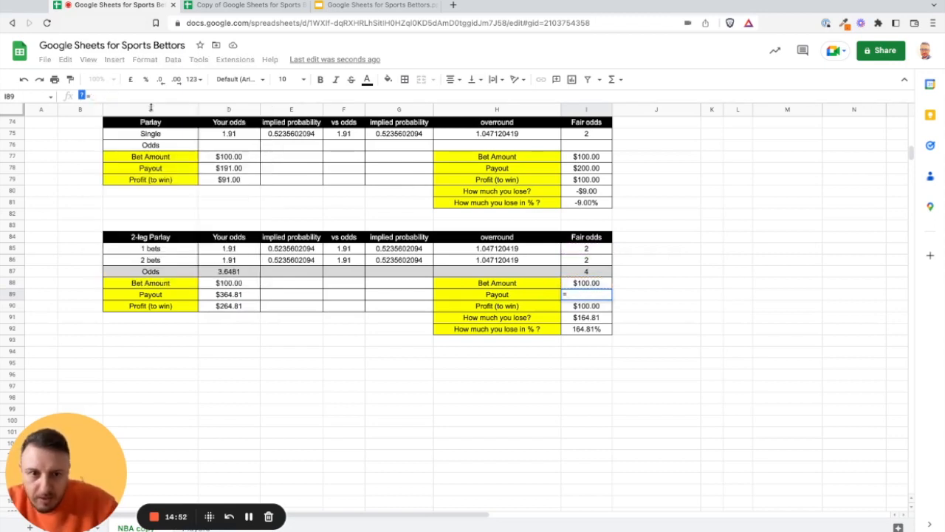
left_click(592, 274)
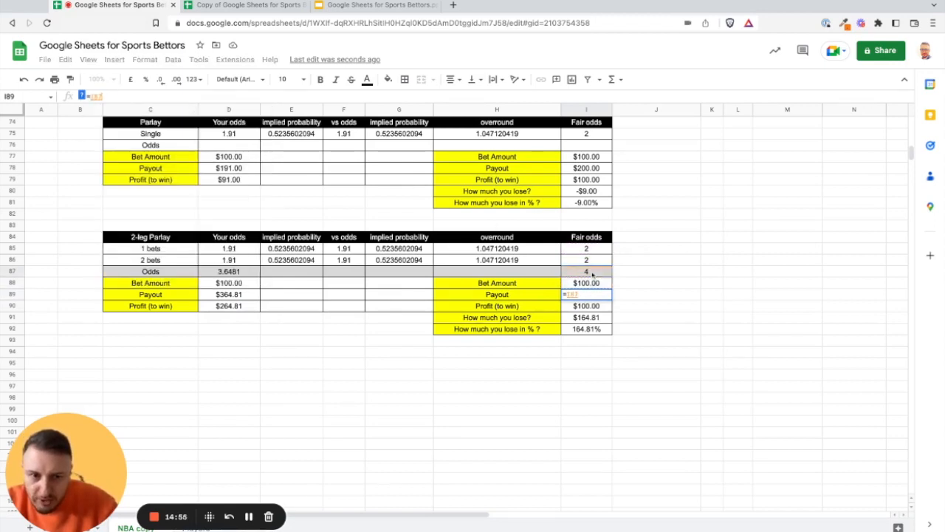
type("*")
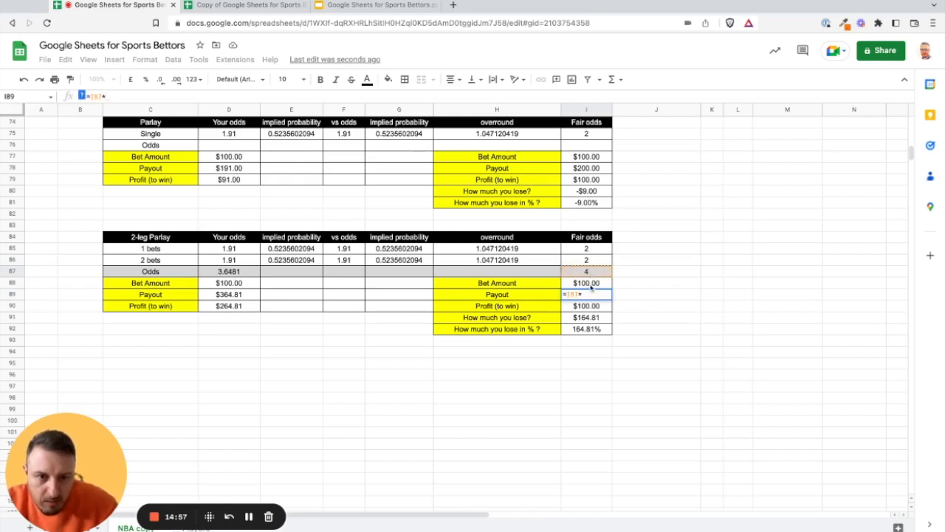
left_click(590, 285)
key("Return")
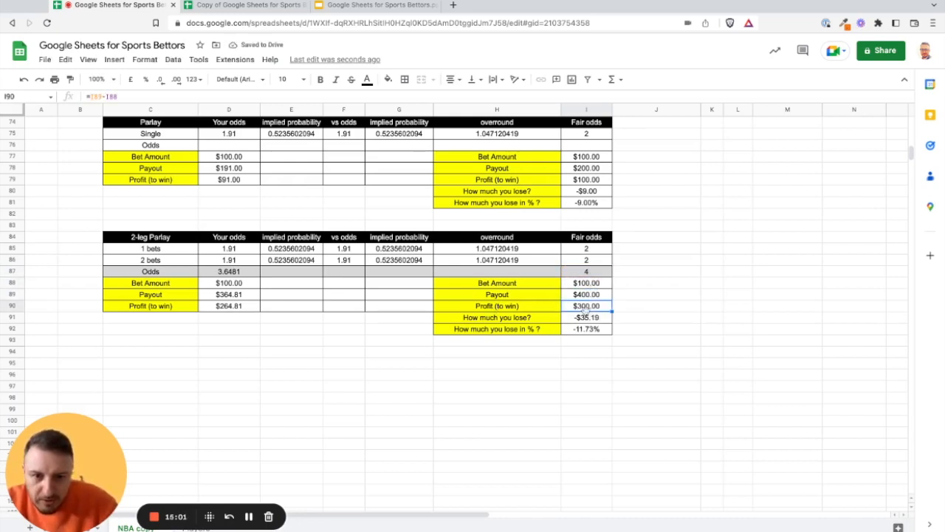
- Relabel H89 as "Fair Payout" and H90 as "Fair Profit (to win)" in the 2-leg parlay table
left_click(466, 306)
left_click(498, 297)
double_click(487, 298)
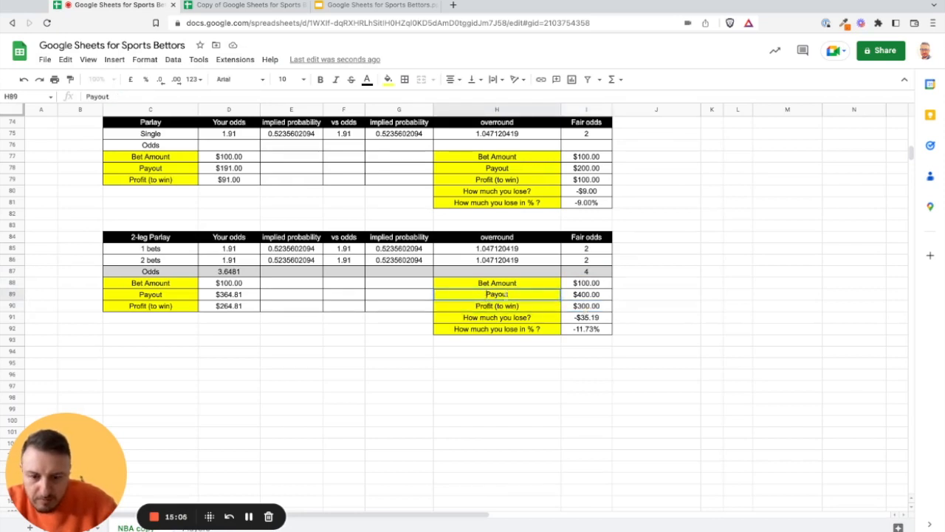
type("Fair")
key("Return")
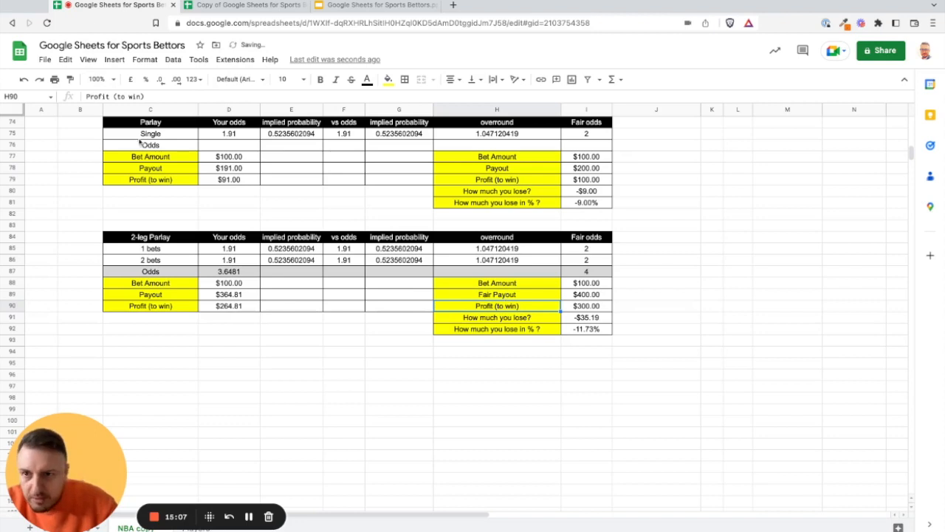
left_click(87, 96)
type("Fair")
key("Return")
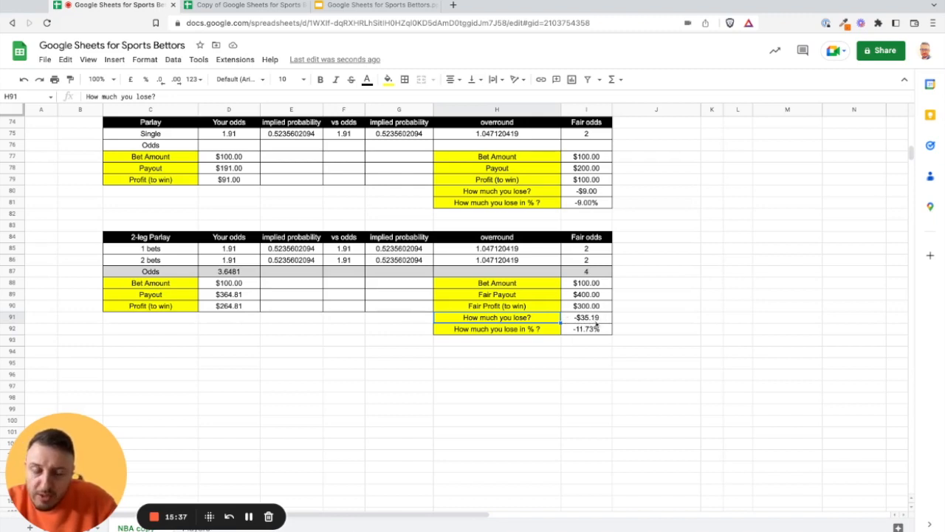
- Copy the whole 2-leg parlay table C84:I92 and paste the duplicate below it starting at C94
left_click(587, 329)
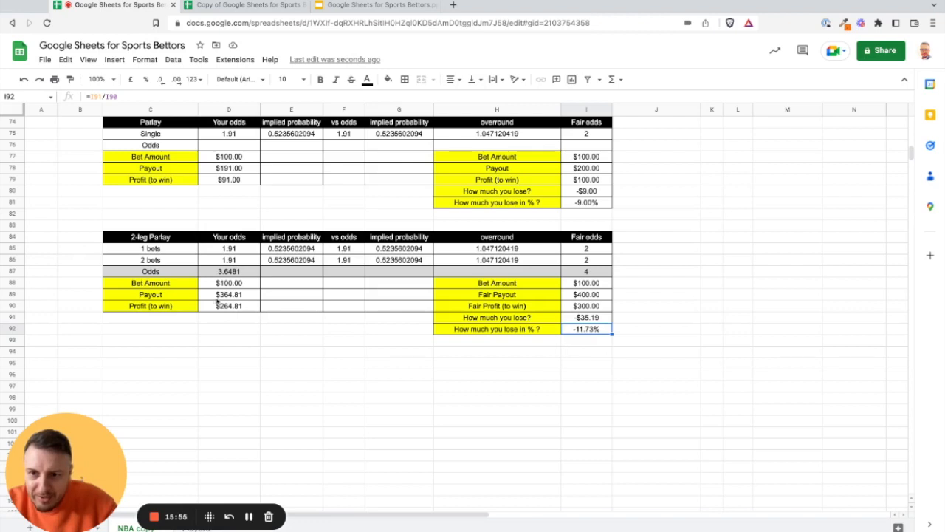
left_click_drag(139, 238, 587, 329)
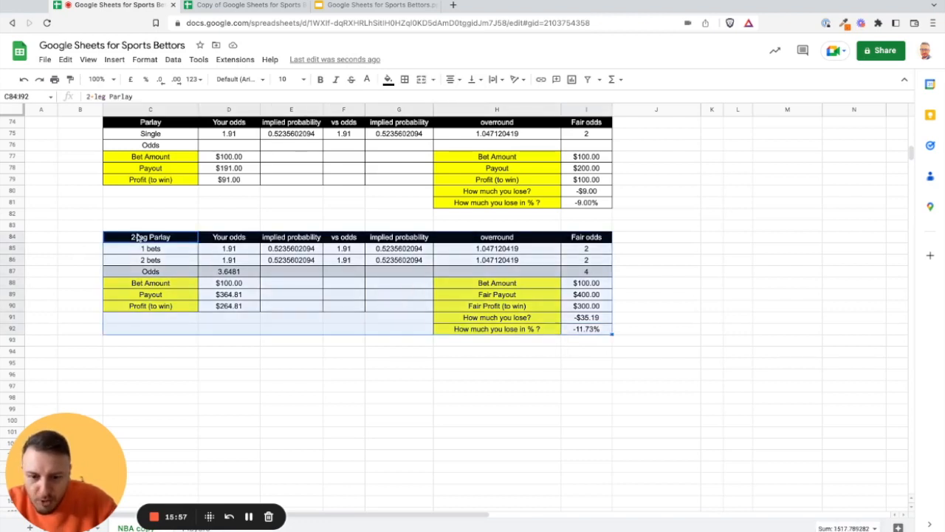
scroll(184, 303, "down", 3)
left_click(146, 273)
key("ctrl+v")
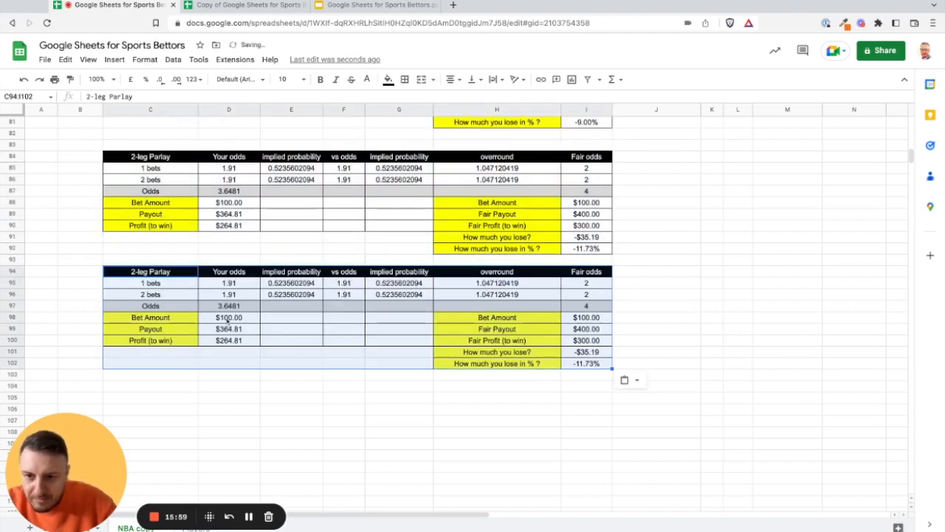
- Insert one row below row 96 in the duplicated table to make room for a third leg
left_click(14, 294)
right_click(14, 292)
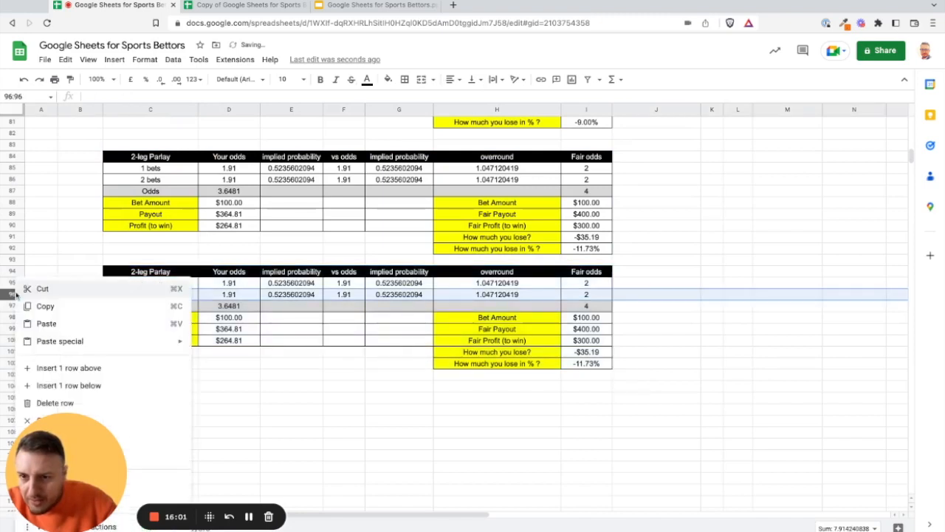
left_click(80, 384)
left_click(658, 330)
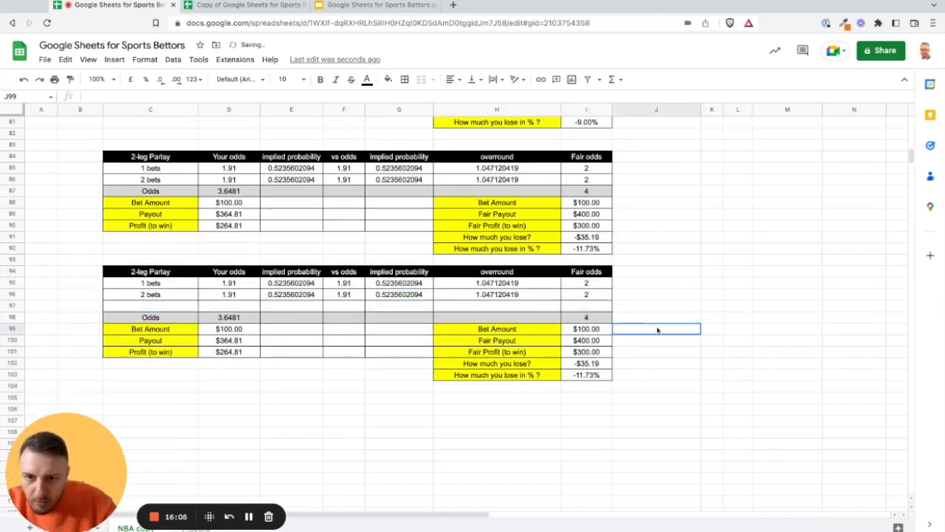
- Extend the bet labels to "3 bets" in C97 and enter odds of 1.91 in both D97 and F97
left_click(186, 307)
left_click(181, 296)
left_click(233, 318)
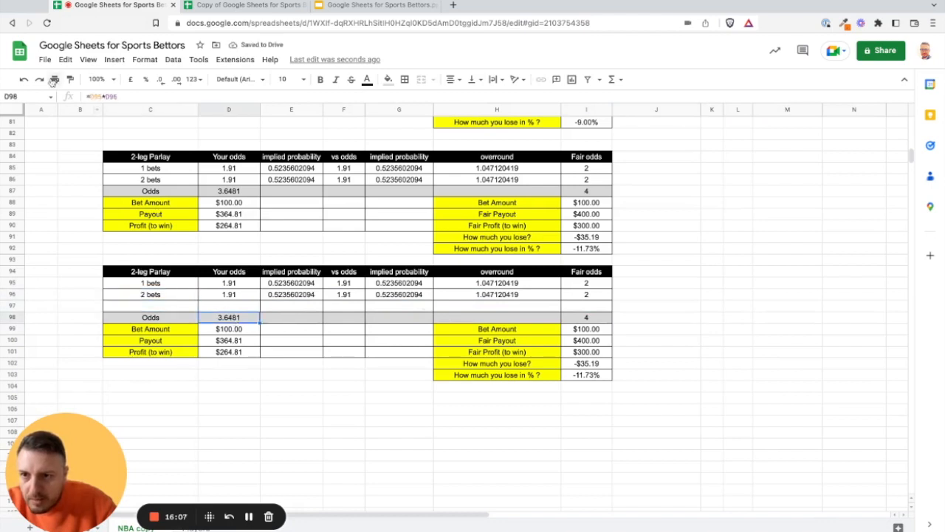
left_click(166, 297)
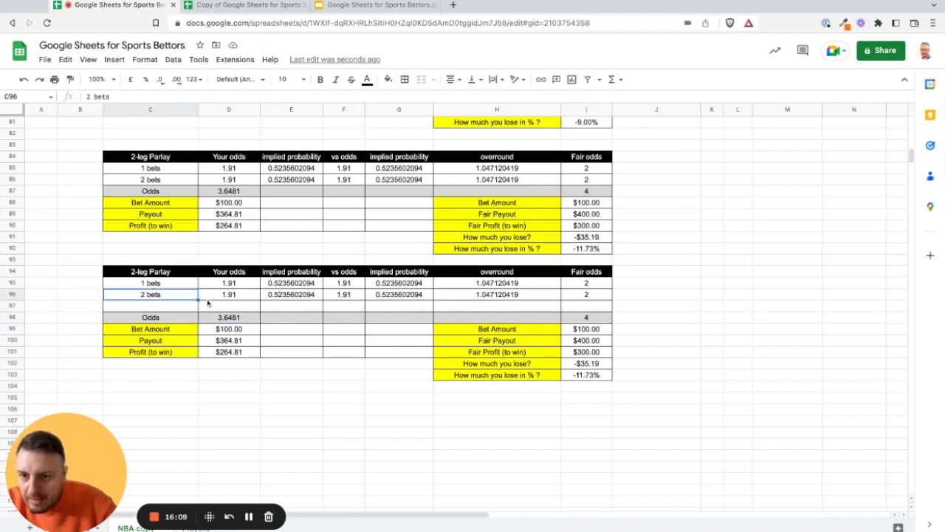
left_click_drag(197, 298, 198, 309)
left_click(251, 306)
type("1.91")
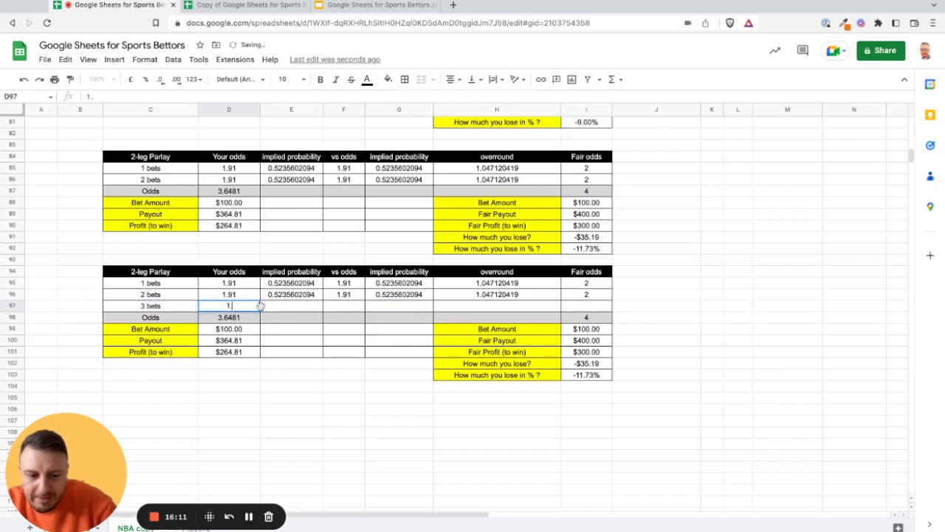
key("Tab")
key("Tab")
type("1.91")
key("Return")
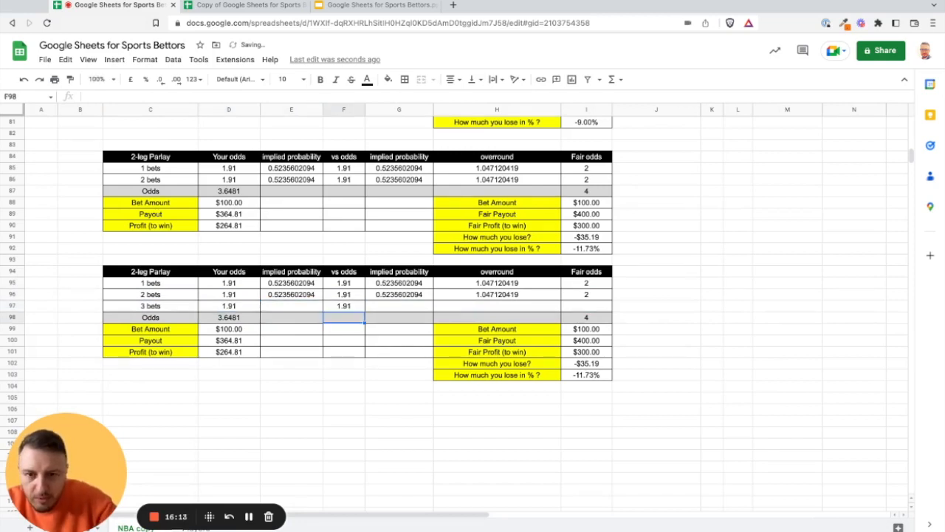
- Fill the implied probability, overround and fair odds formulas from row 96 down to the third leg in row 97
left_click(305, 294)
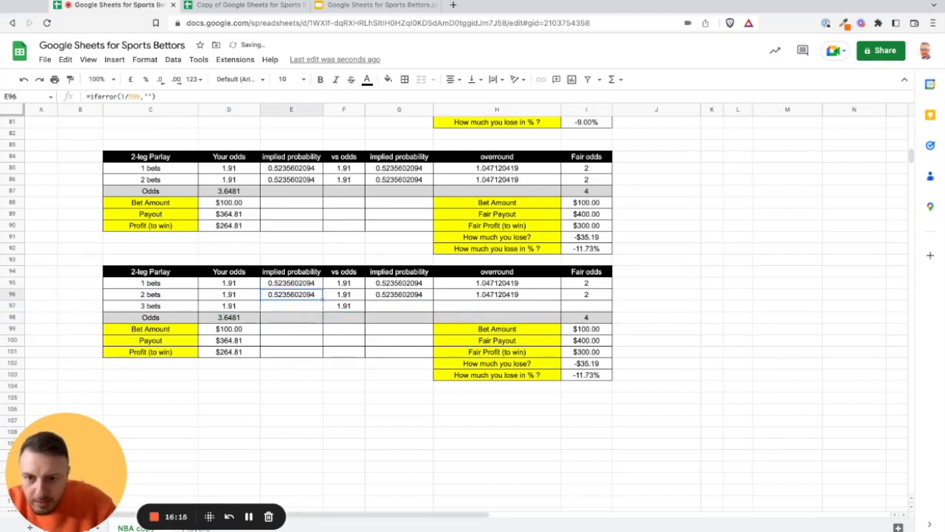
left_click_drag(322, 299, 322, 310)
left_click(400, 306)
left_click_drag(420, 295, 560, 310)
left_click(590, 306)
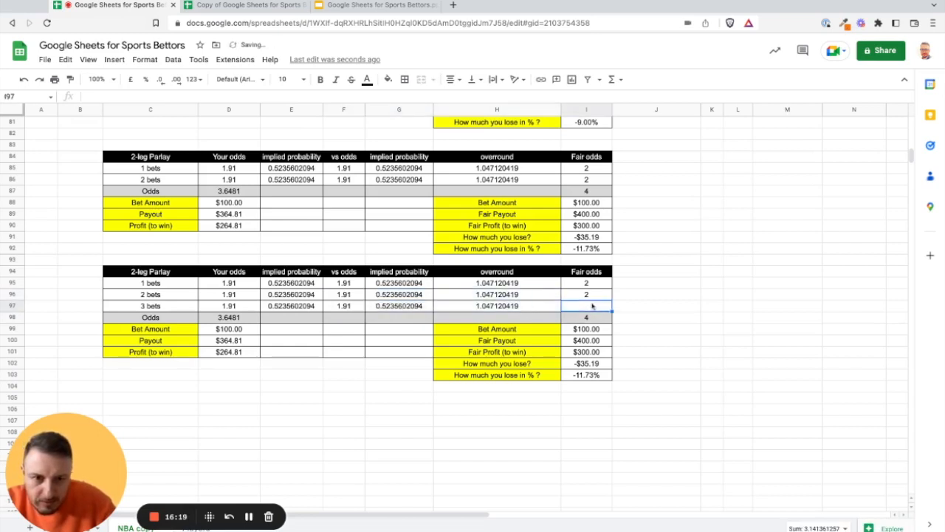
left_click(598, 298)
left_click_drag(612, 300, 612, 311)
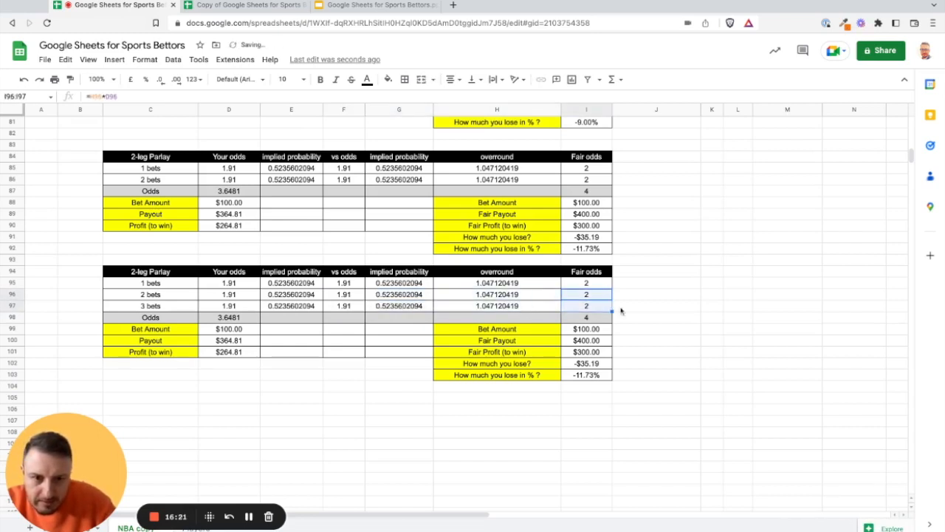
- Replace the combined fair odds formula in I98 with =I95*I96*I97 to cover all three legs
left_click(597, 322)
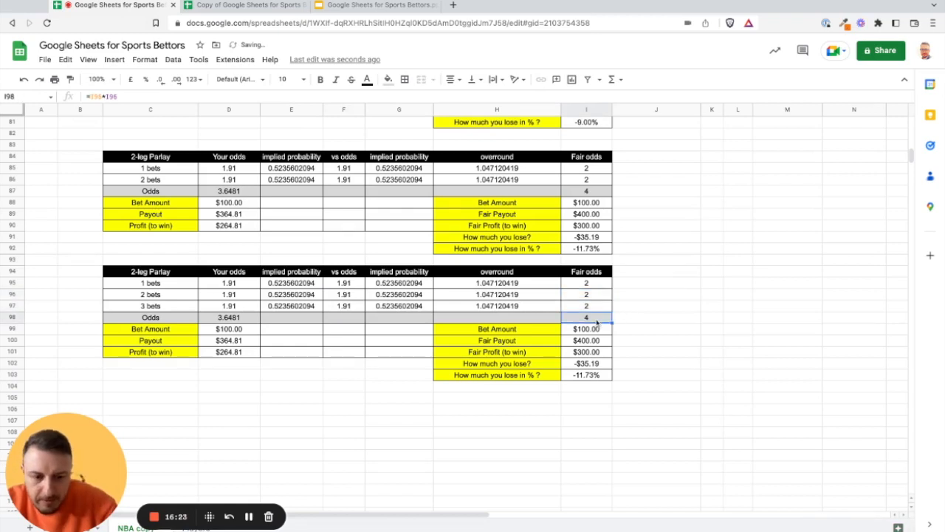
type("=")
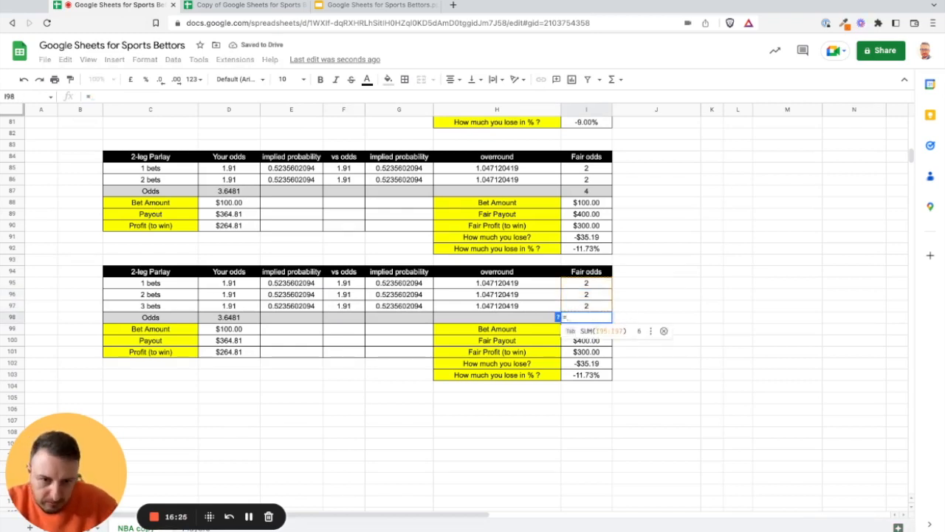
key("Escape")
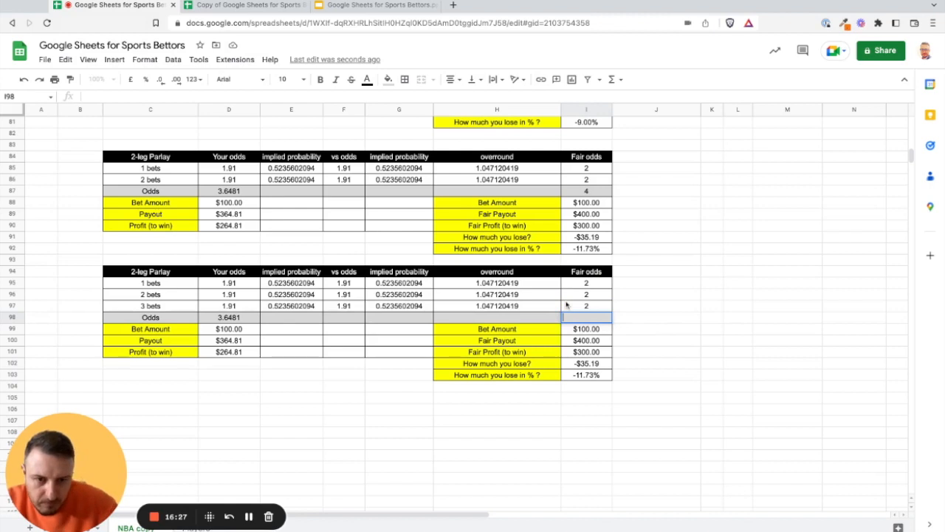
type("=")
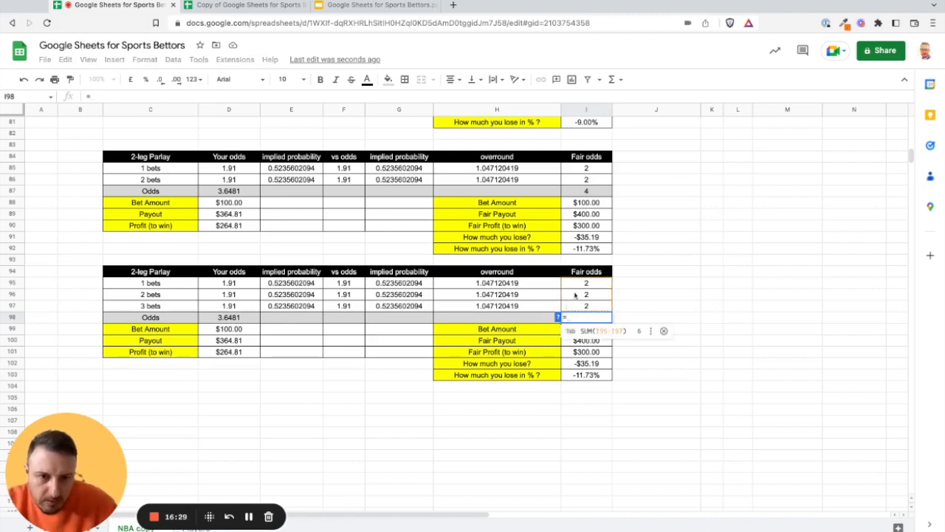
left_click(583, 285)
type("*")
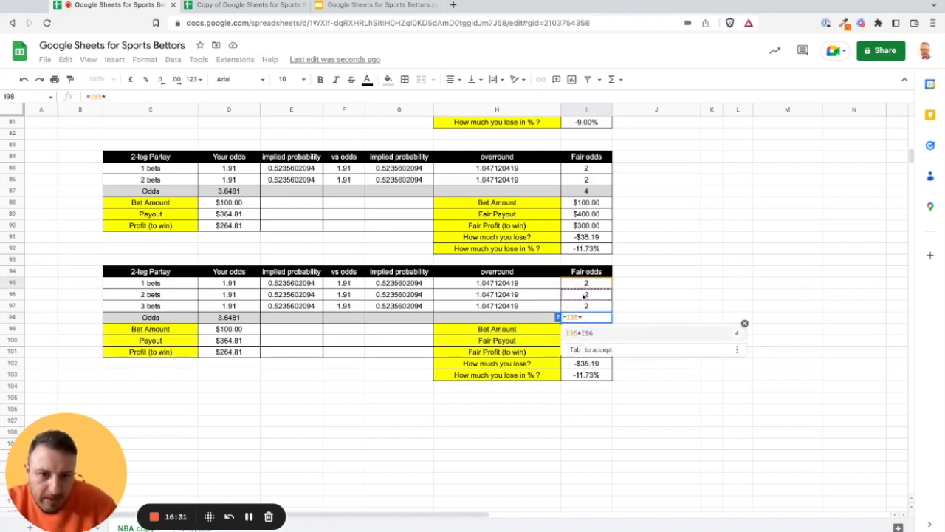
left_click(585, 296)
type("*")
left_click(603, 305)
key("Return")
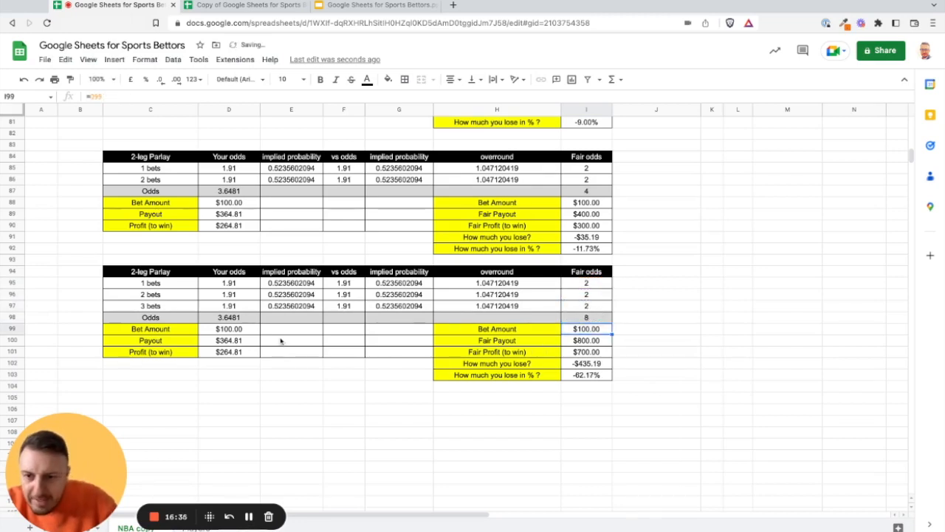
- Extend the combined bookmaker odds formula in D98 to =D95*D96*D97
left_click(249, 320)
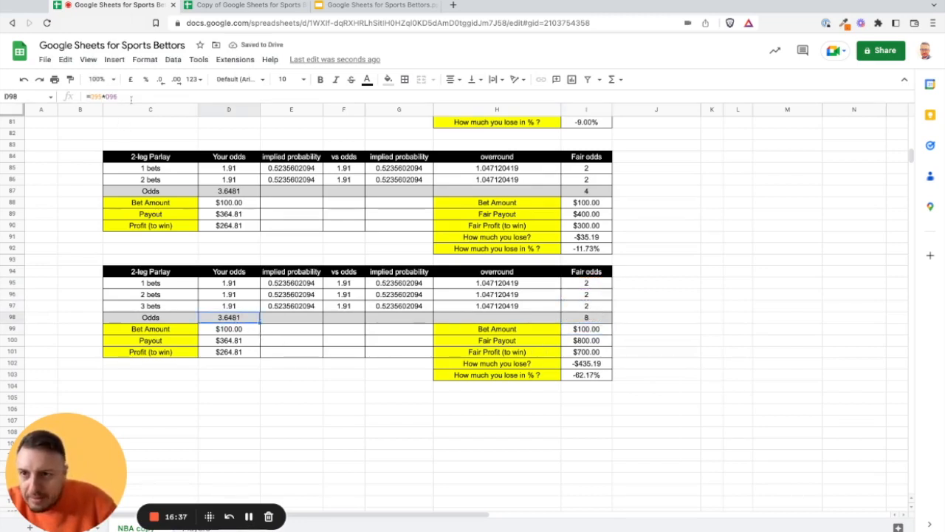
left_click(130, 97)
type("*")
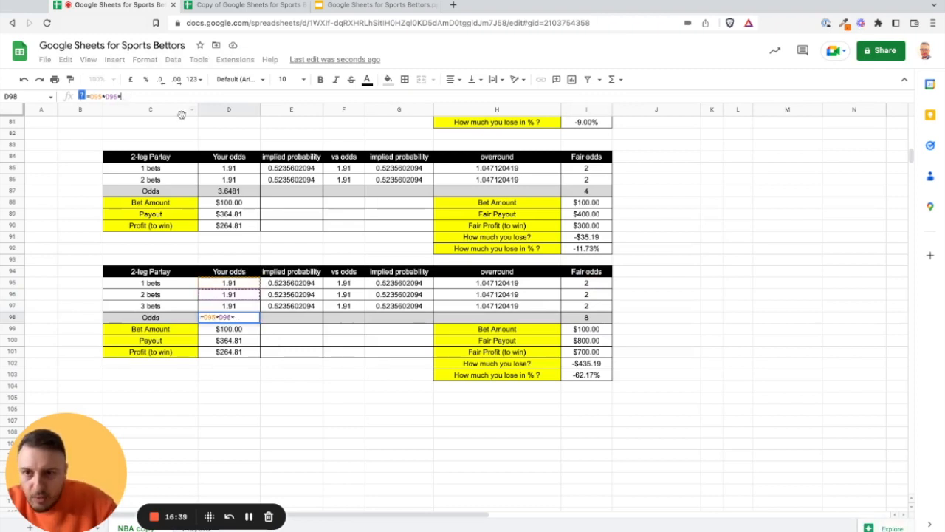
left_click(234, 308)
key("Return")
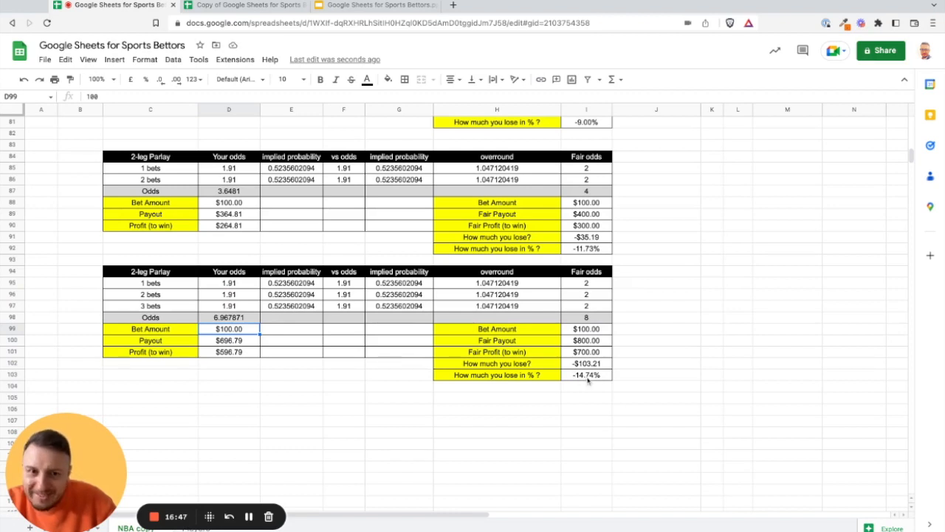
- Change the duplicated table's heading in C94 to "3-leg Parlay"
scroll(591, 259, "up", 1)
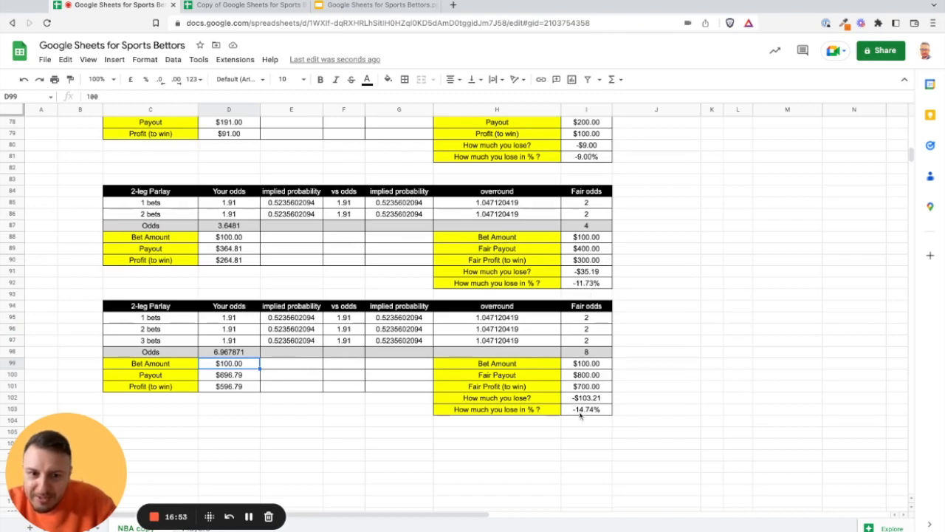
left_click(145, 306)
key("BackSpace")
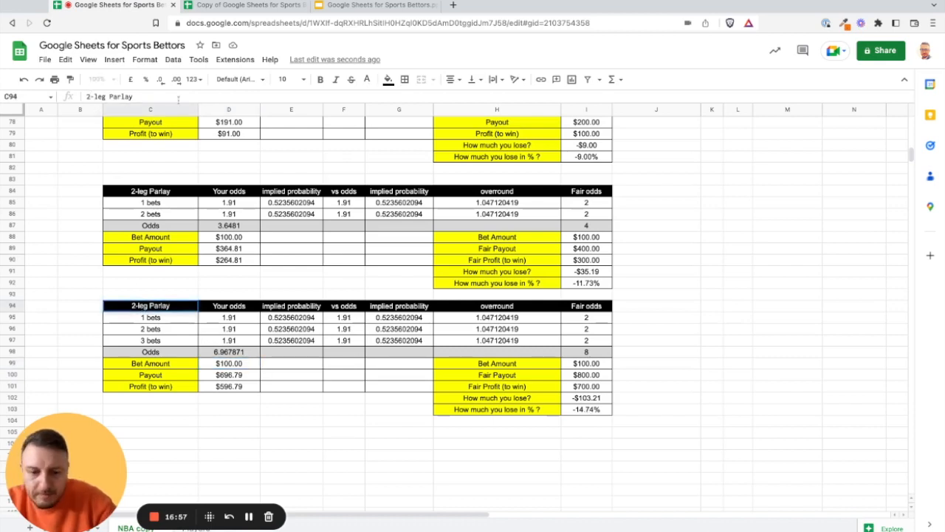
type("3")
key("Return")
- Copy the 3-leg parlay range C94:H103 and paste it below the table starting at C106
scroll(543, 318, "down", 5)
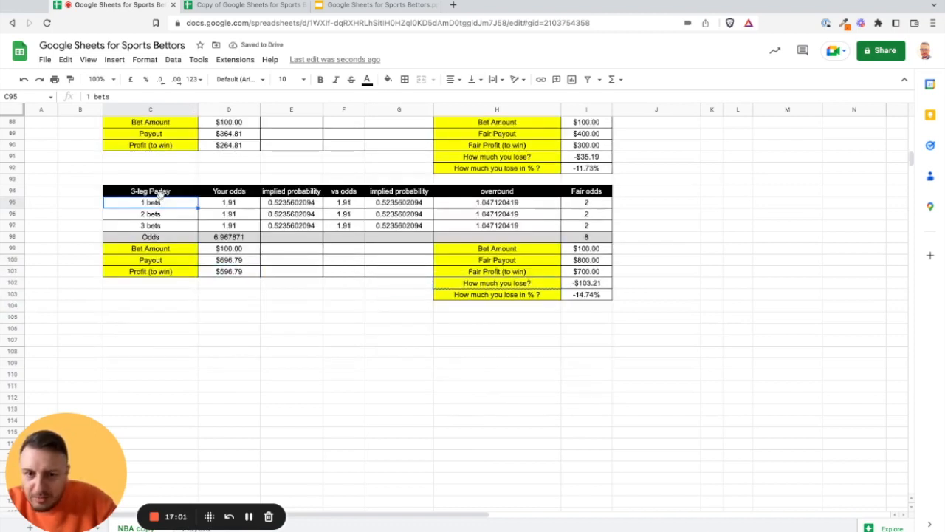
left_click(510, 296)
mouse_move(127, 193)
left_mouse_down()
mouse_move(173, 225)
mouse_move(517, 295)
left_mouse_up()
key("ctrl+c")
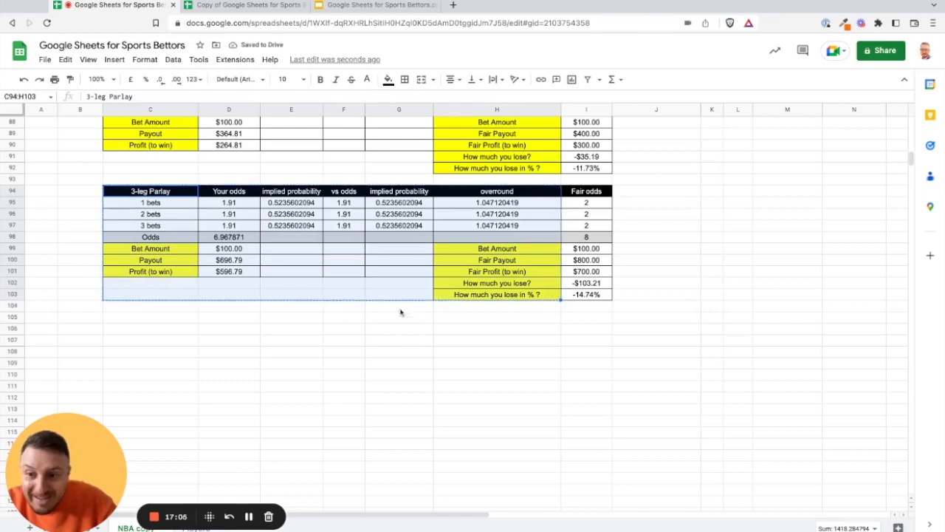
left_click(186, 328)
key("ctrl+v")
scroll(306, 271, "down", 3)
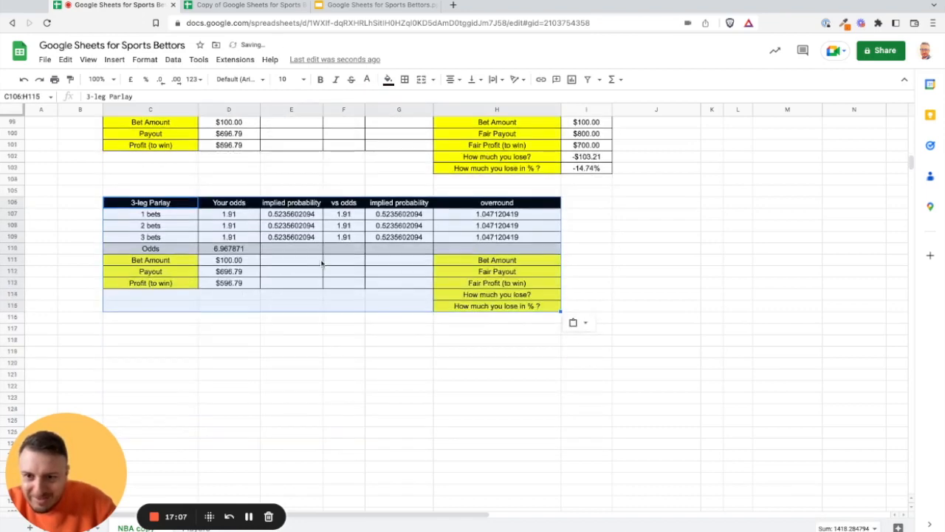
- Insert four blank rows beneath the 3 bets row 109 in the pasted parlay table
left_click(11, 236)
right_click(11, 236)
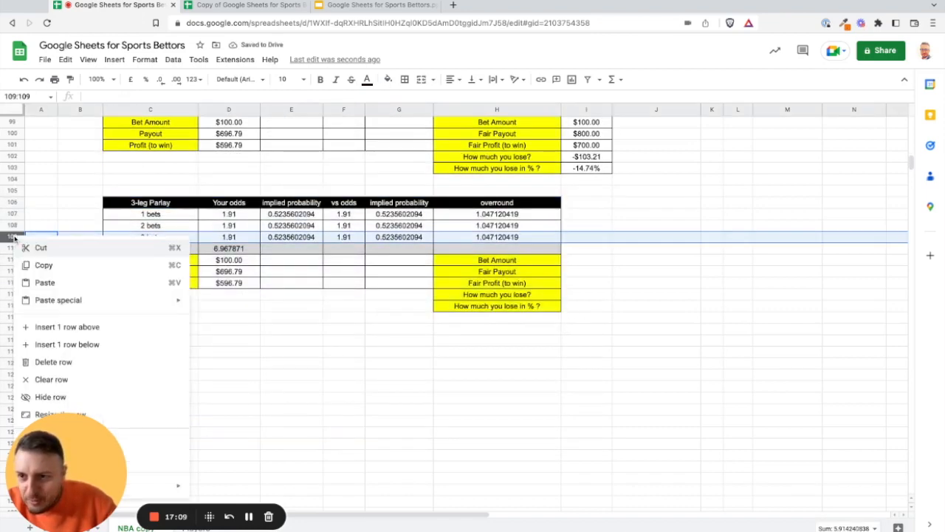
left_click(48, 344)
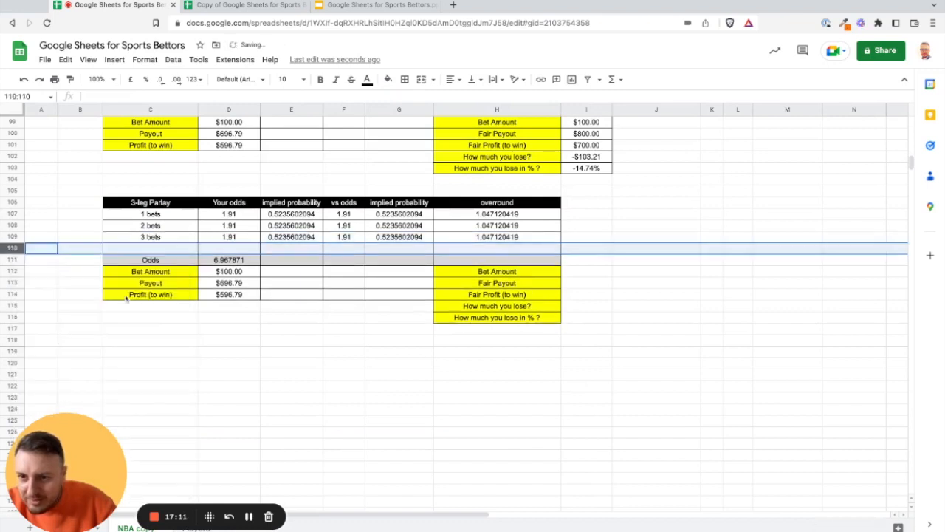
right_click(11, 249)
left_click(55, 357)
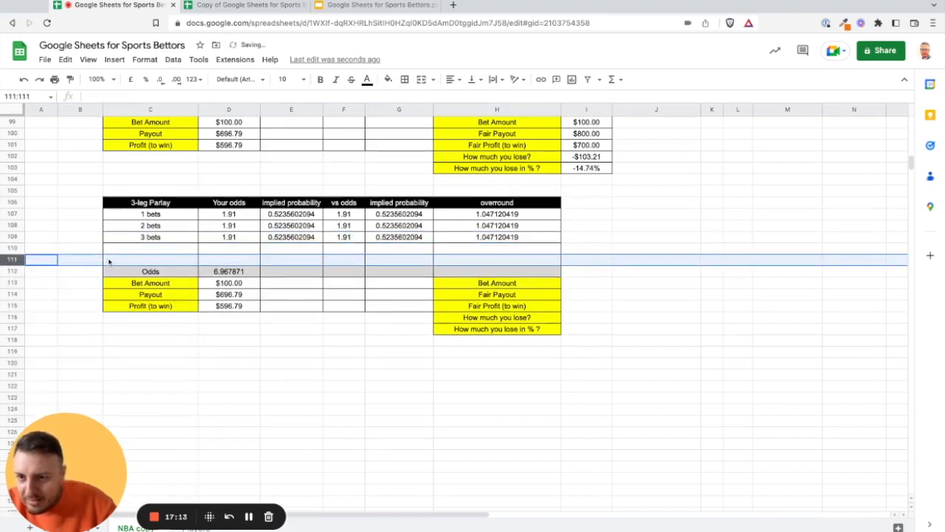
left_click(12, 251, "shift")
right_click(12, 251)
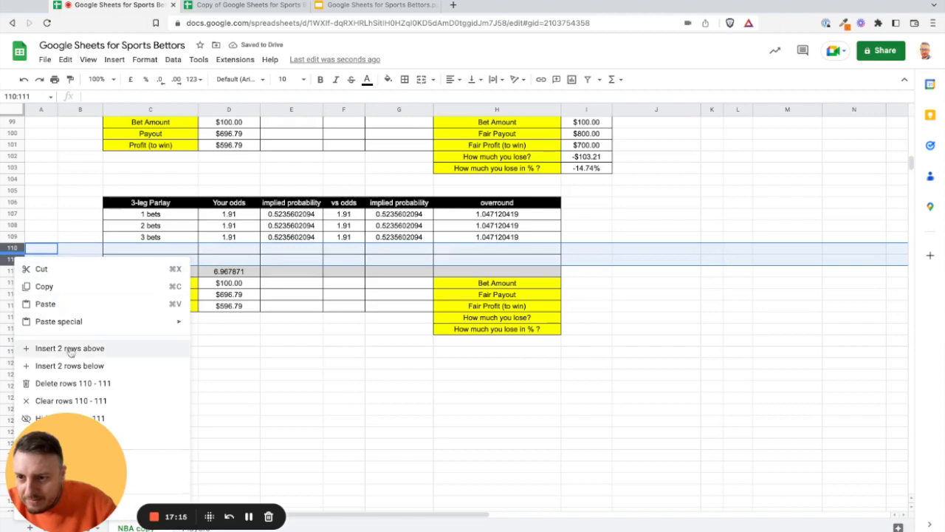
left_click(65, 364)
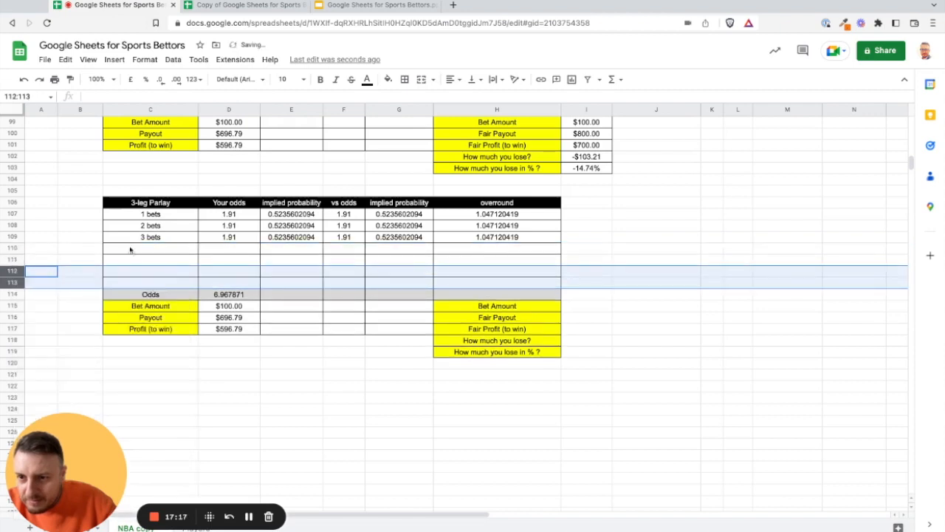
- Fill the bet labels down through C113 so the series runs to 7 bets
left_click(170, 237)
left_click_drag(198, 242, 198, 288)
left_click(159, 249)
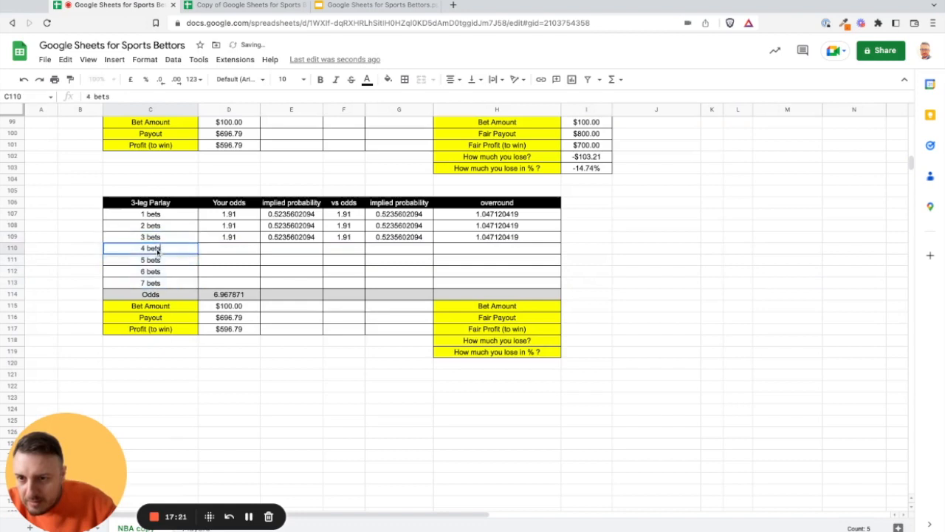
left_click(147, 261)
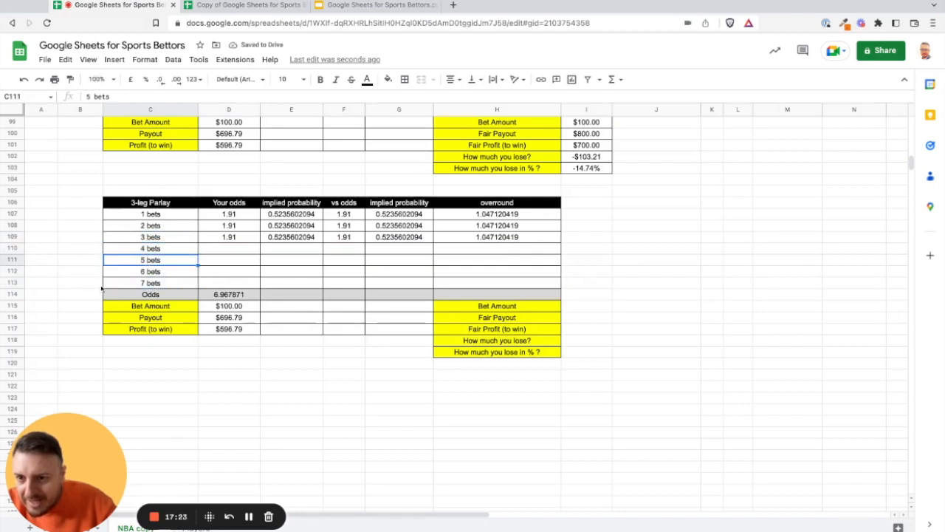
left_click(18, 283)
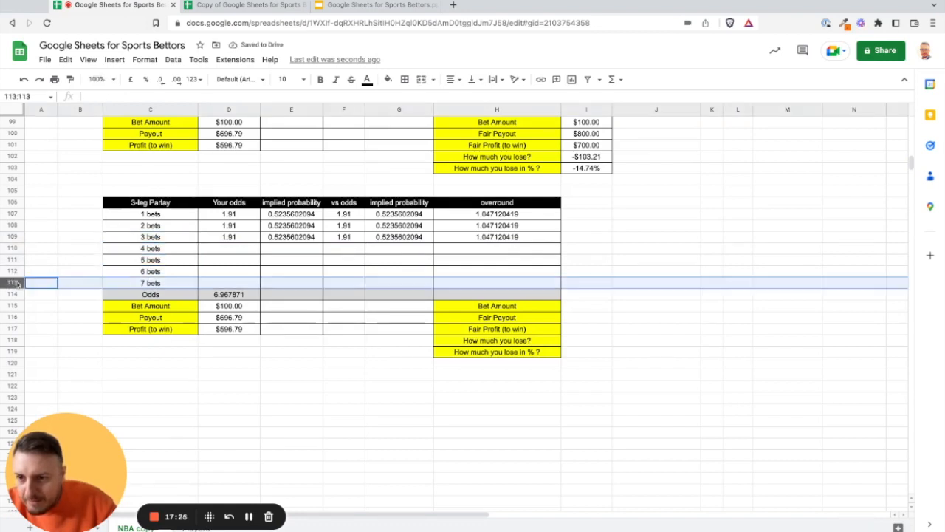
left_click(660, 285)
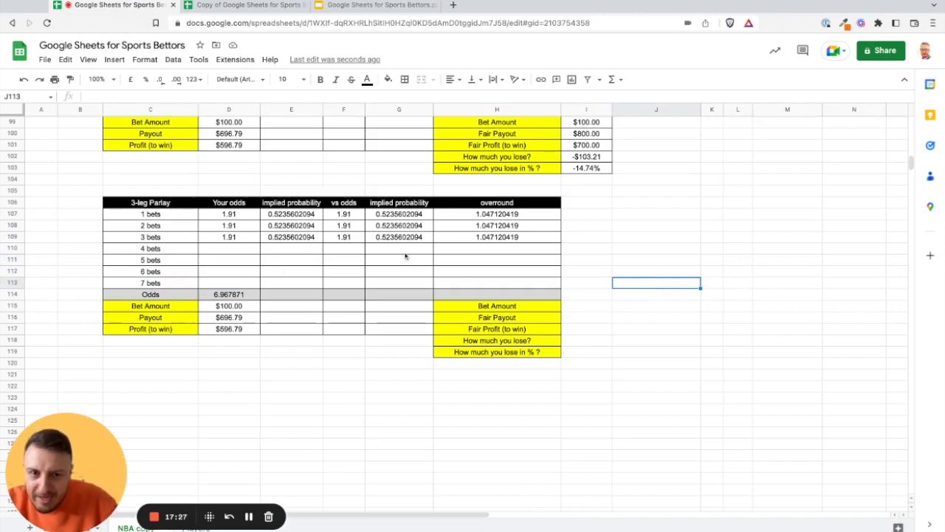
- Copy the complete 3-leg parlay table C94:I103, including the fair odds column, and paste it at C106
scroll(404, 257, "up", 5)
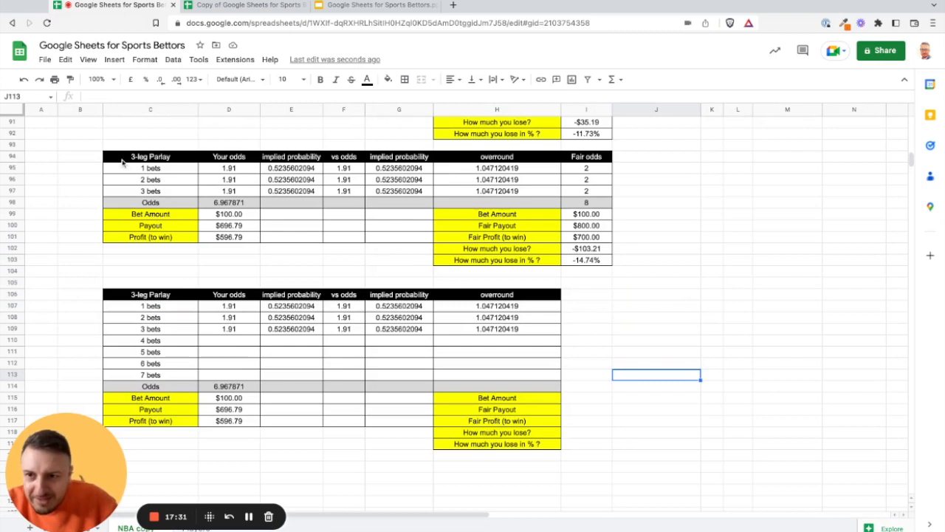
left_click_drag(122, 158, 591, 258)
key("ctrl+c")
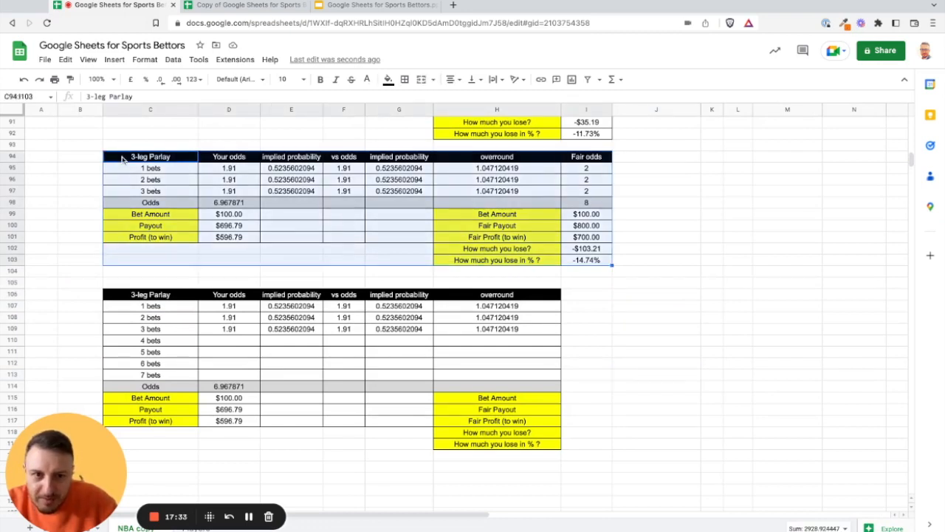
left_click(151, 298)
key("ctrl+v")
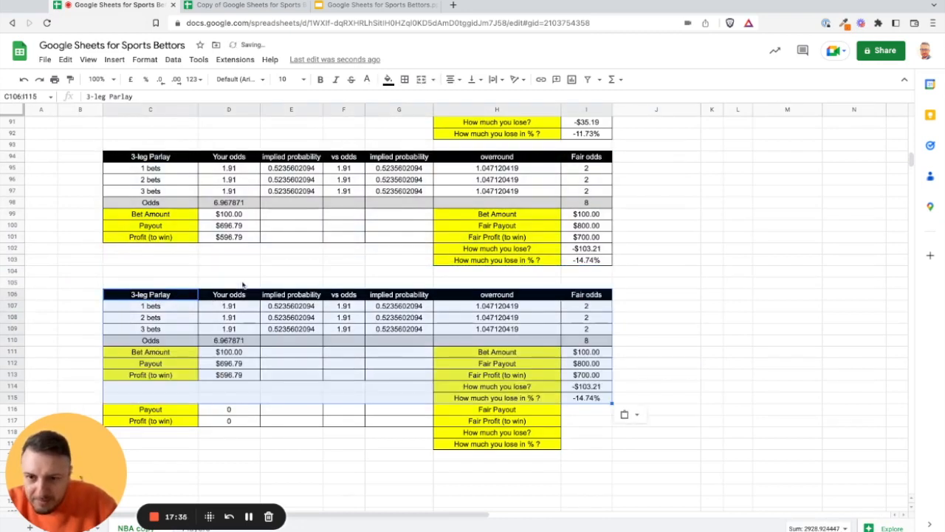
- Clear the contents, fills and borders from B105:J121, leaving the cells unmerged
left_click_drag(96, 285, 641, 414)
key("Delete")
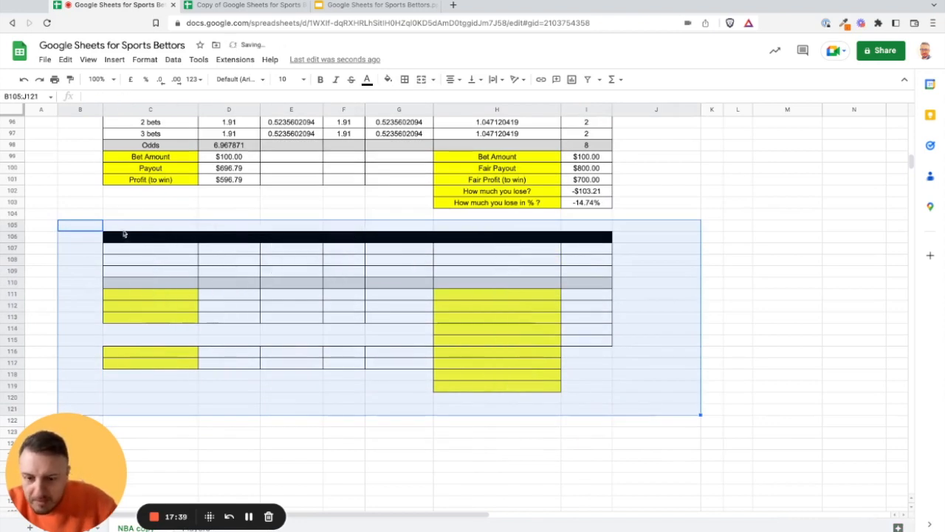
left_click(422, 80)
left_click(422, 79)
left_click(99, 227)
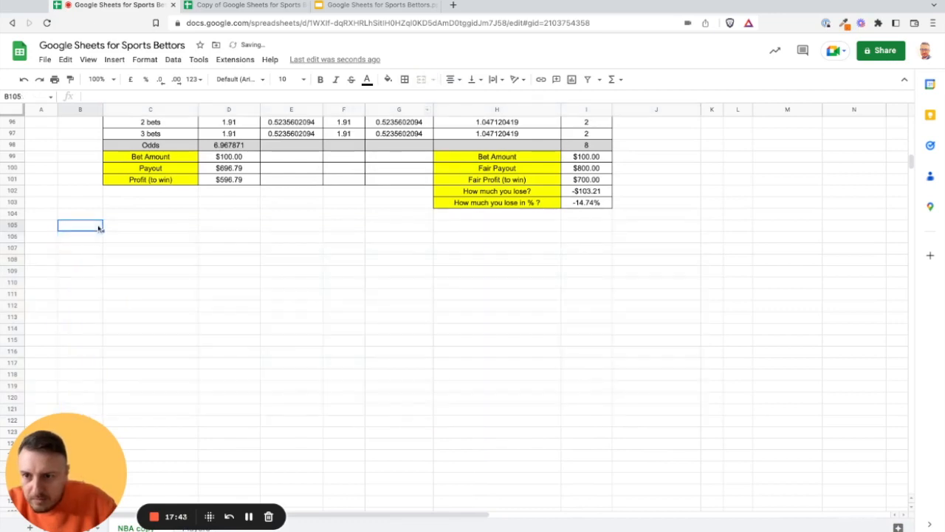
- Paste the copied 3-leg parlay table into the cleared area starting at C105
left_click(140, 231)
key("ctrl+v")
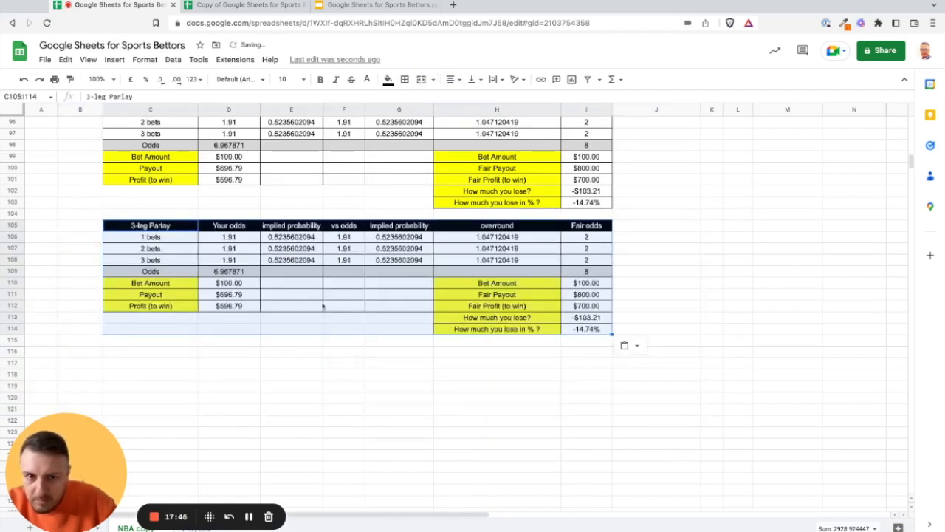
left_click(141, 372)
- Insert four blank rows beneath the 3 bets row 108, above the new table's Odds row
left_click(19, 260)
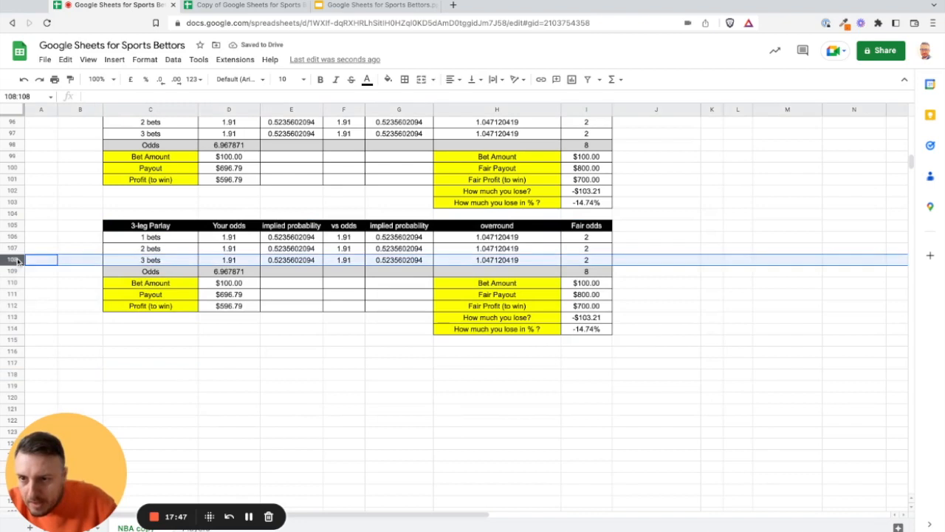
right_click(19, 260)
left_click(79, 368)
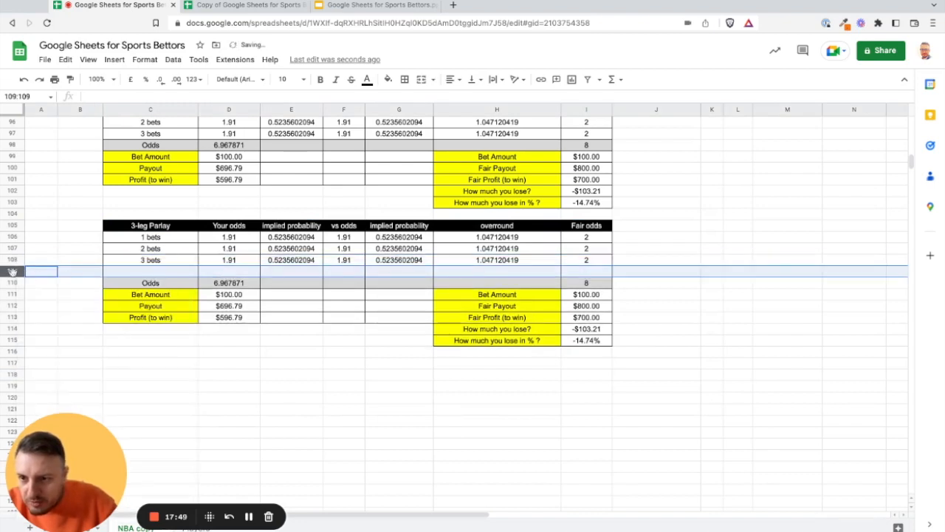
right_click(16, 272)
left_click(79, 382)
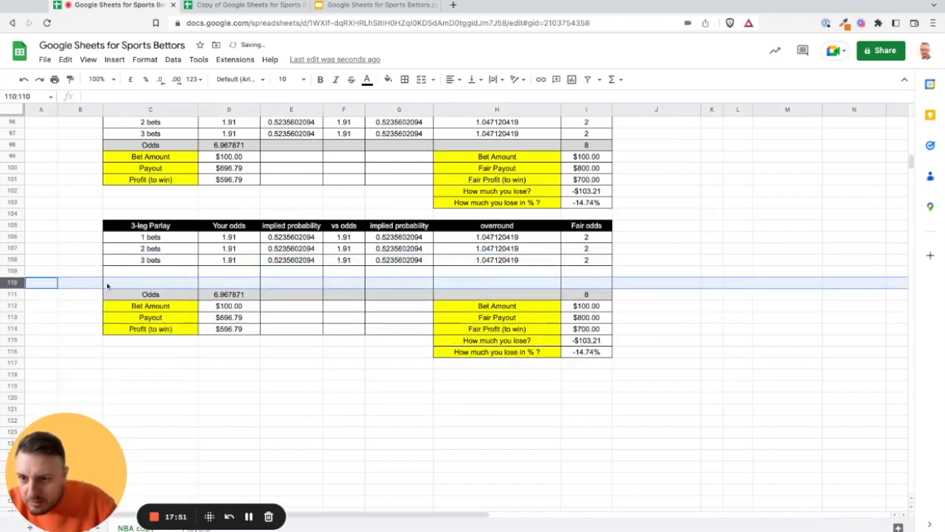
right_click(17, 283)
left_click(87, 386)
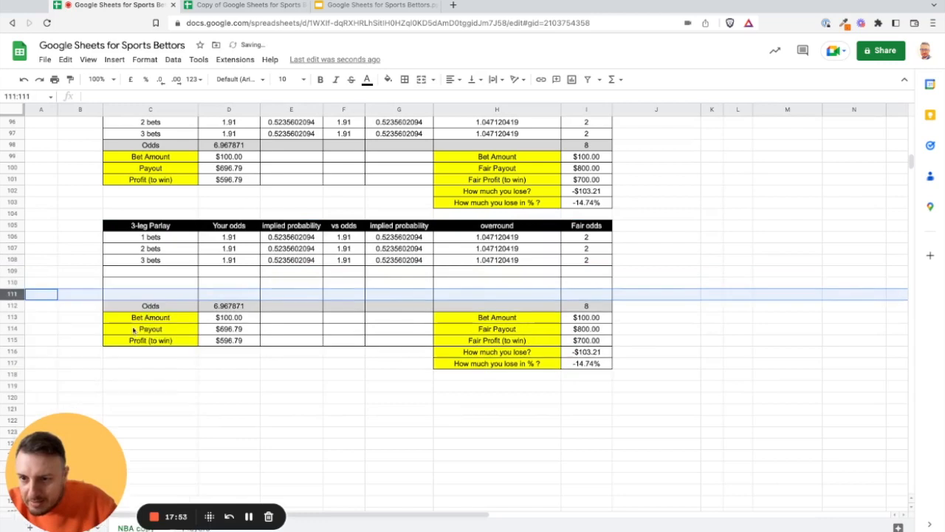
right_click(17, 294)
left_click(81, 373)
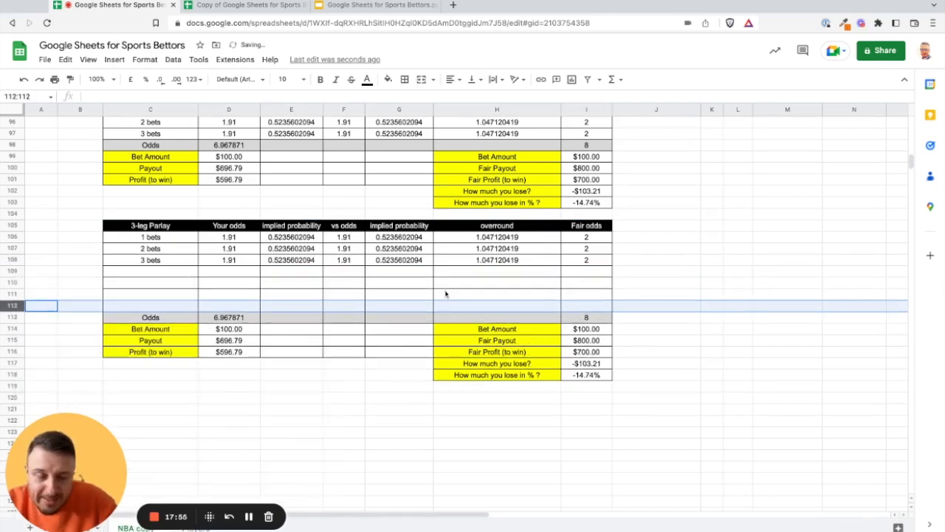
left_click(661, 250)
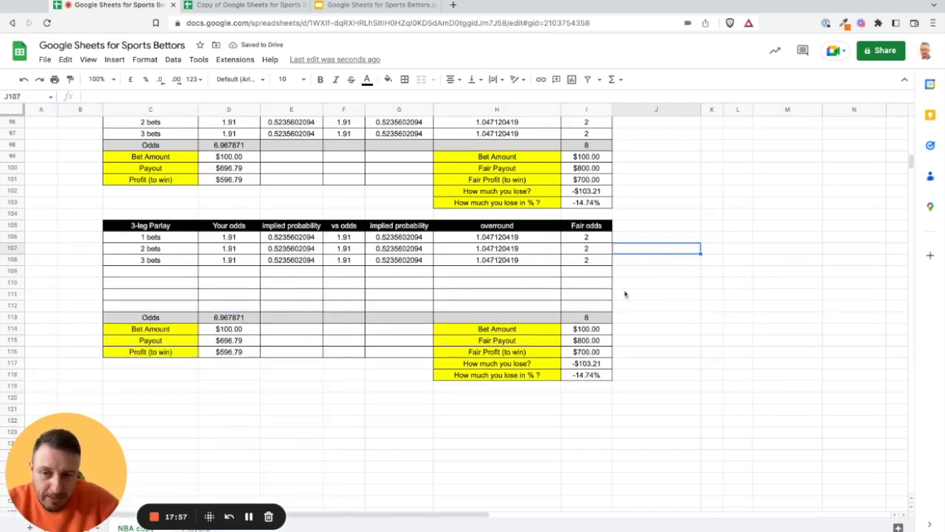
- Extend the bet labels to 7 bets in C112 and fill the 1.91 odds down through D112
left_click_drag(165, 241, 174, 306)
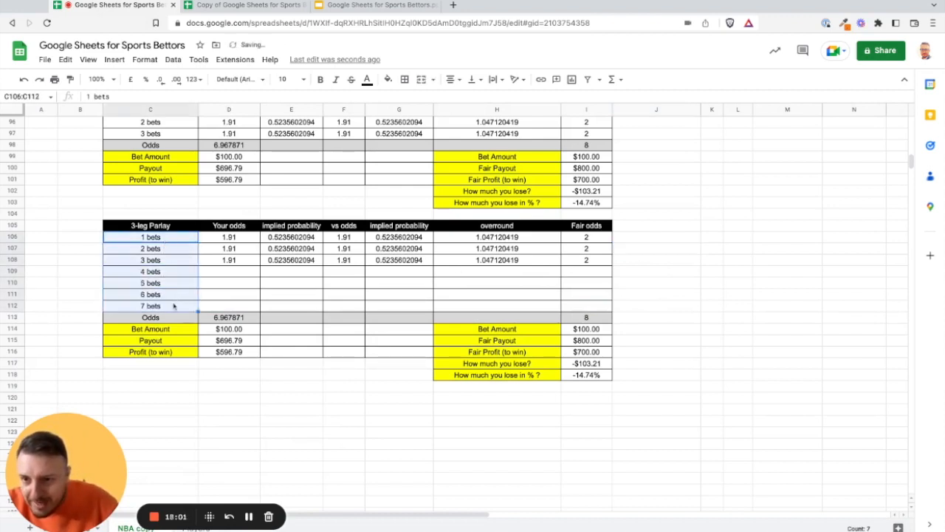
left_click(248, 260)
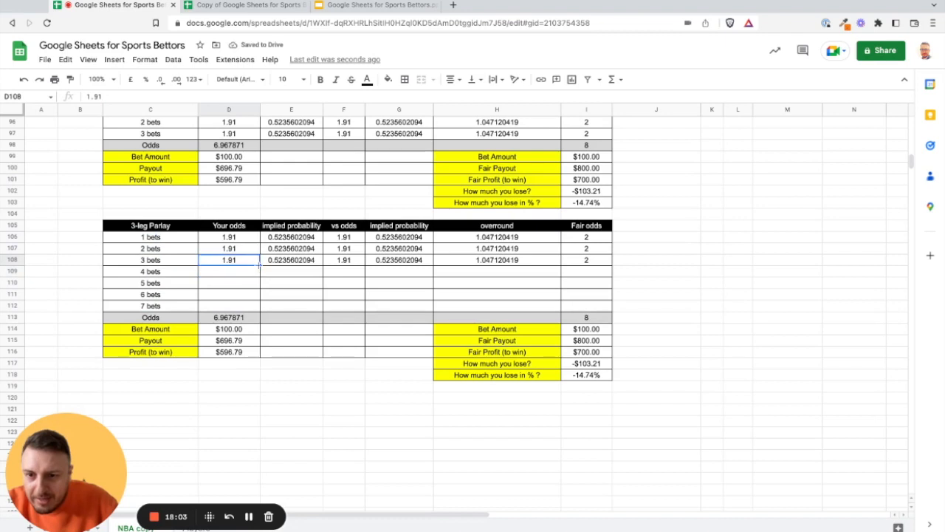
left_click_drag(259, 265, 258, 304)
- Fill both implied probability columns, the vs odds, overround and fair odds down from row 108 through row 112
left_click(314, 263)
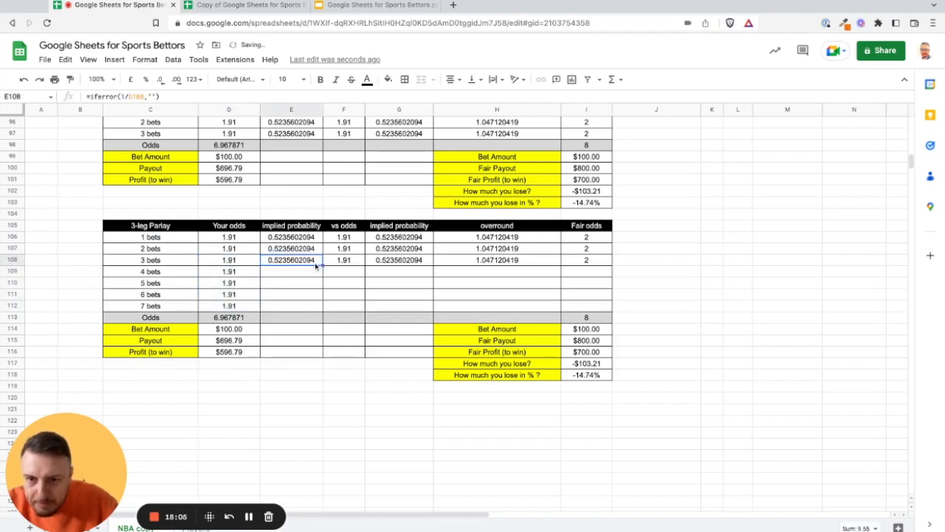
left_click_drag(323, 264, 321, 305)
left_click_drag(365, 265, 359, 311)
left_click(408, 264)
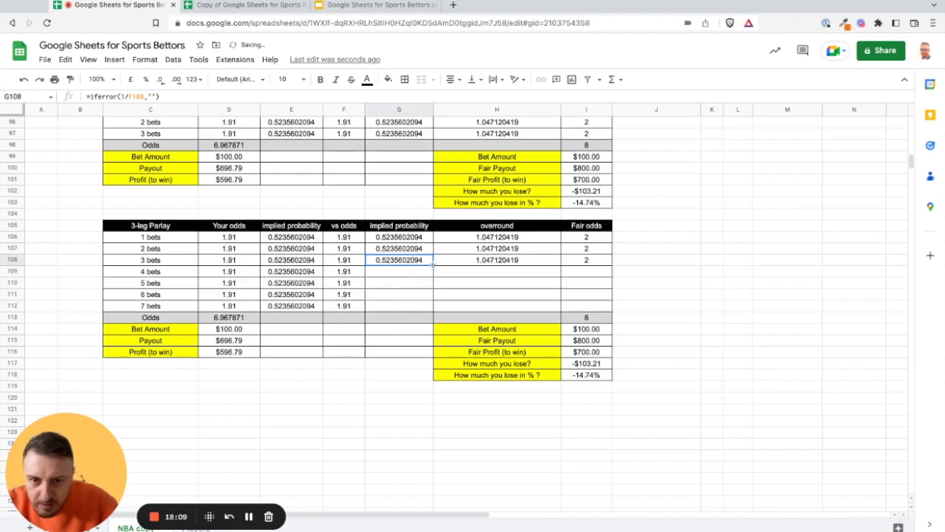
left_click_drag(434, 265, 432, 311)
left_click(512, 265)
left_click(588, 264, "shift")
left_click_drag(612, 266, 612, 311)
- Extend the combined fair odds formula in I113 to =I106*I107*I108*I109*I110*I111*I112
left_click(597, 318)
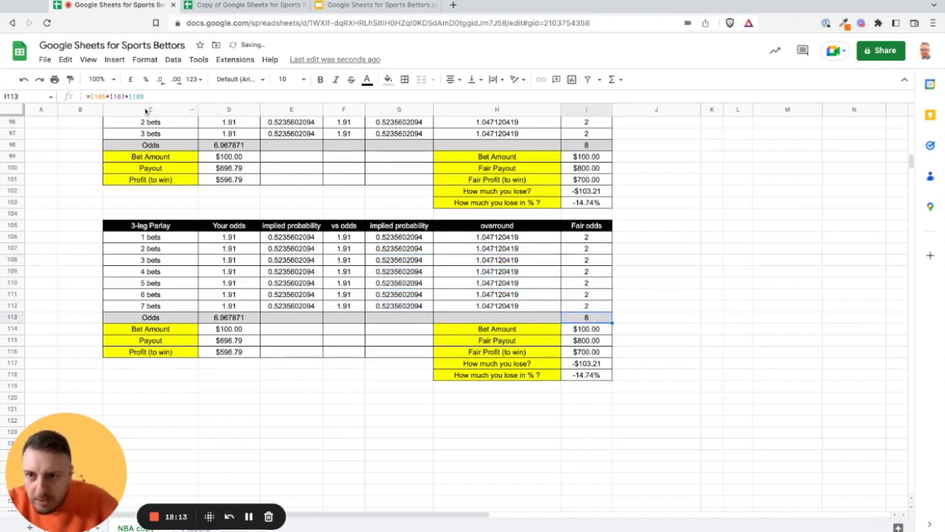
left_click(189, 96)
type("*")
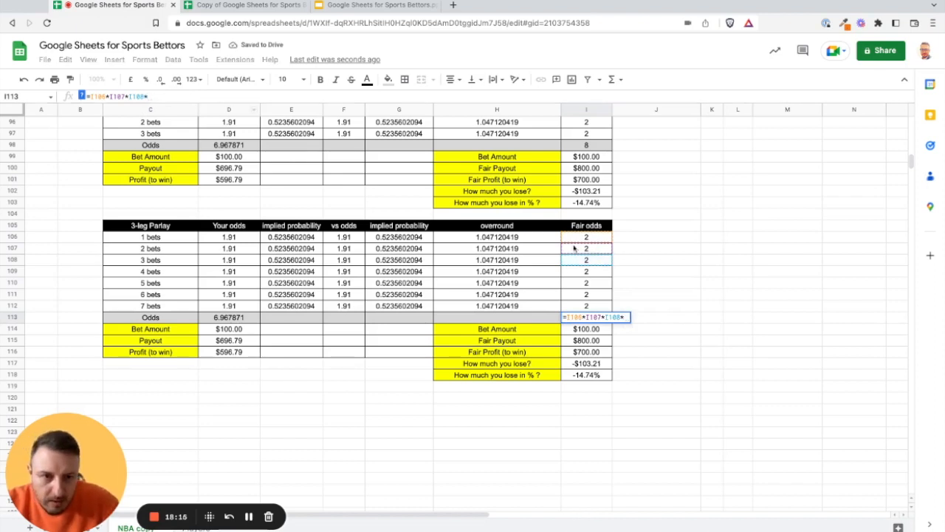
left_click(581, 272)
type("*")
left_click(603, 284)
type("*")
left_click(600, 296)
type("*")
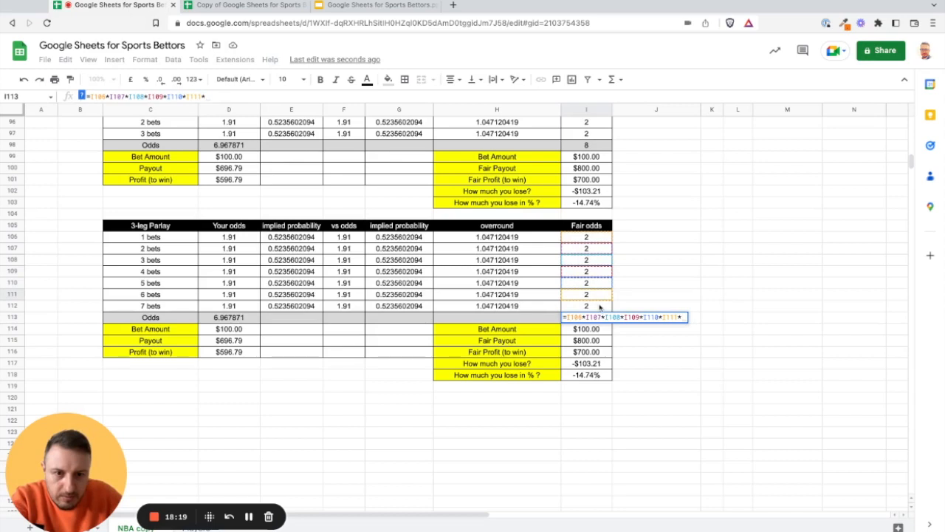
left_click(600, 305)
key("Return")
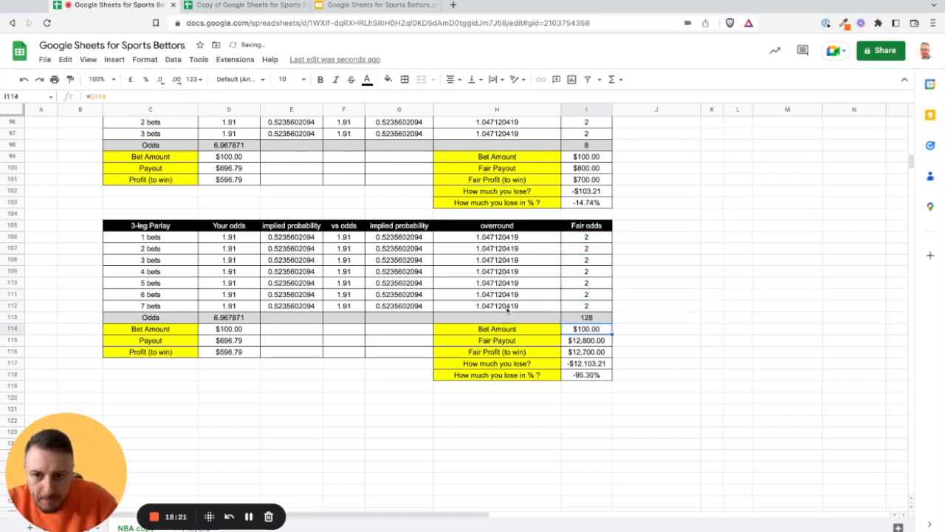
- Extend the combined bookmaker odds formula in D113 to =D106*D107*D108*D109*D110*D111*D112
double_click(233, 317)
type("*")
left_click(232, 272)
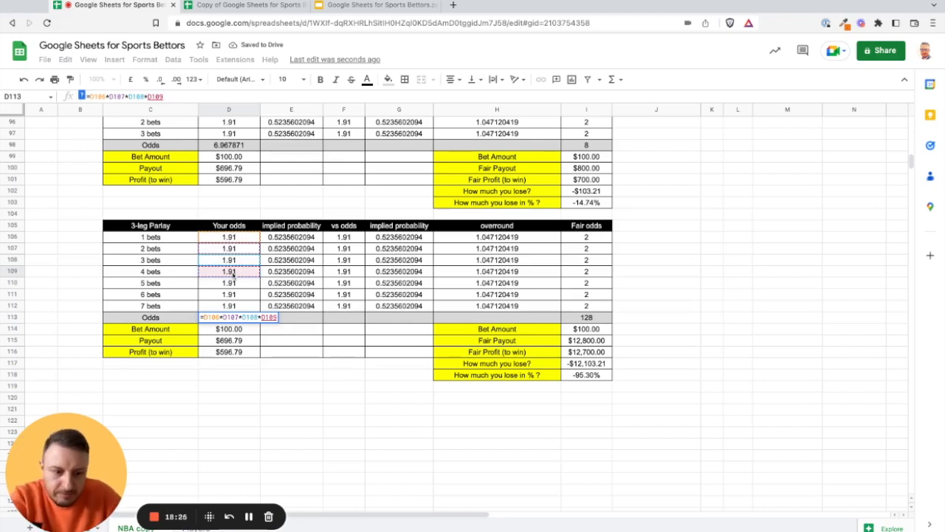
type("*")
left_click(235, 283)
type("*")
left_click(235, 294)
type("*")
left_click(234, 305)
type("*")
key("Return")
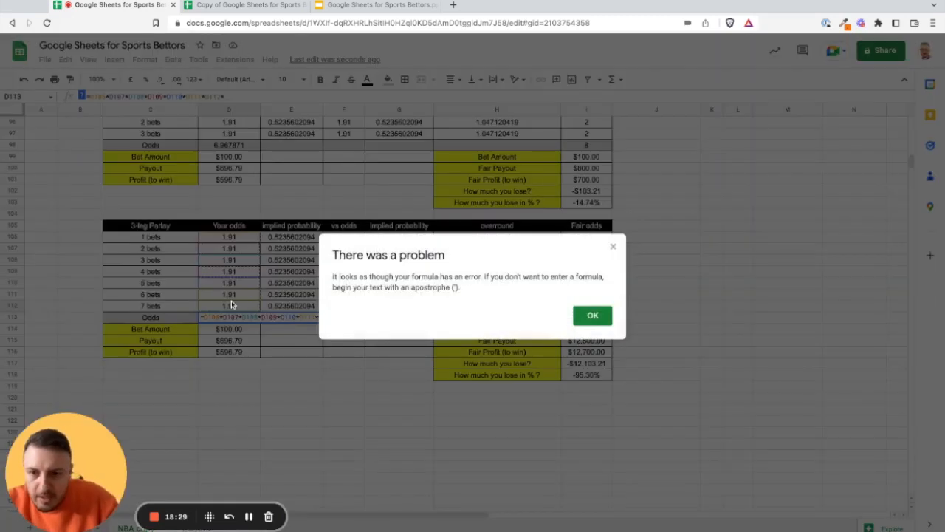
key("Return")
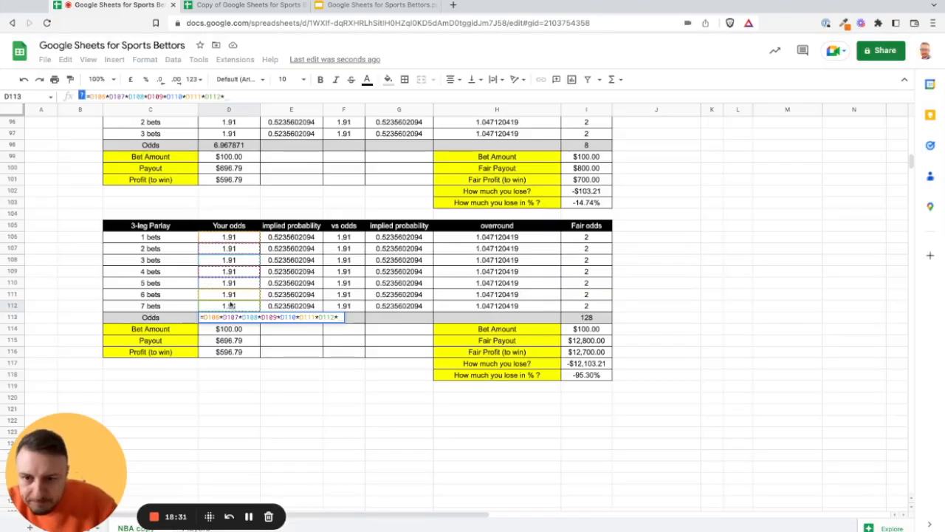
key("BackSpace")
key("Return")
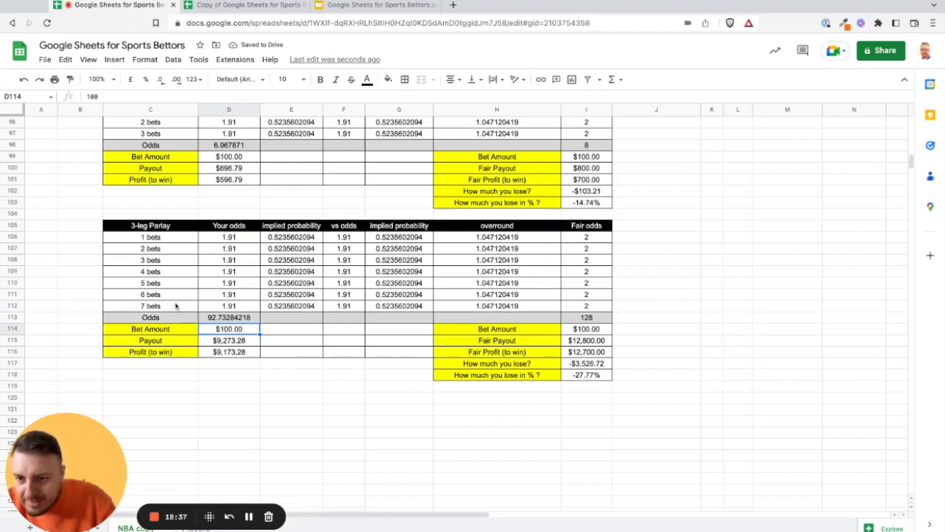
- Review which legs the combined bookmaker odds formula in D113 multiplies, leaving the formula as it is
left_click(224, 317)
left_click(251, 96)
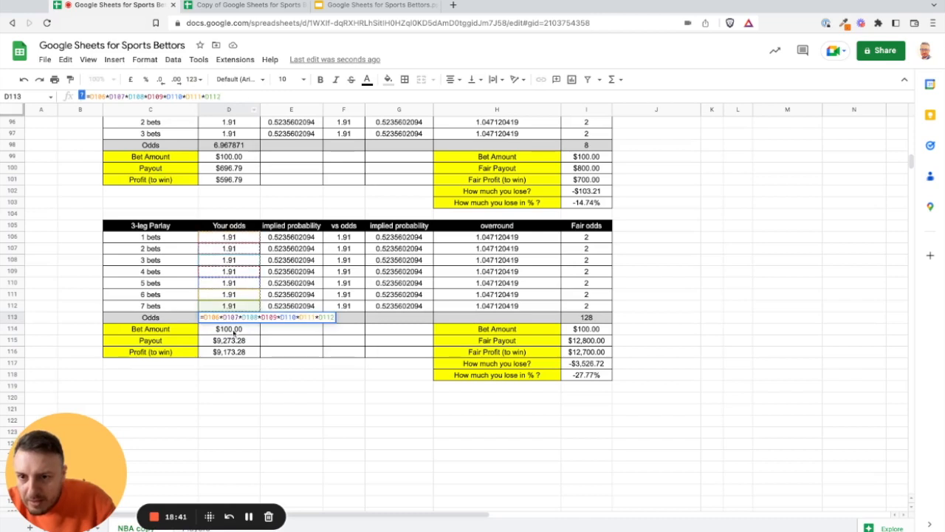
key("Return")
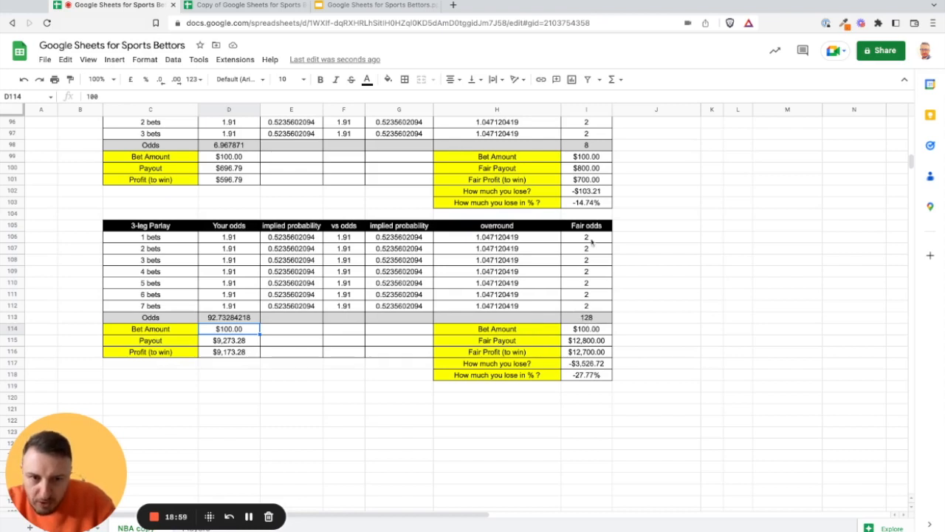
- Review the seven-leg parlay's fair odds, bet amount and loss percentage formulas and compare them with the smaller parlay tables above
left_click(588, 317)
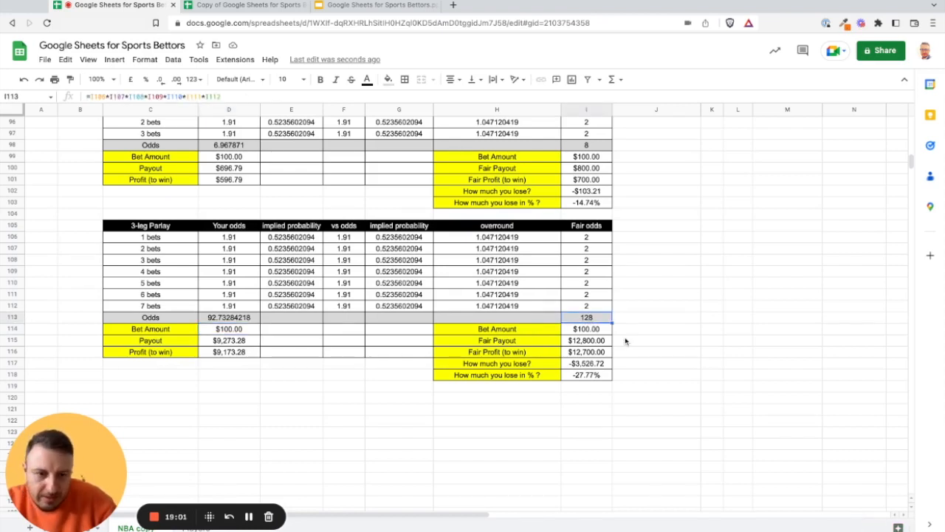
key("Return")
key("Return")
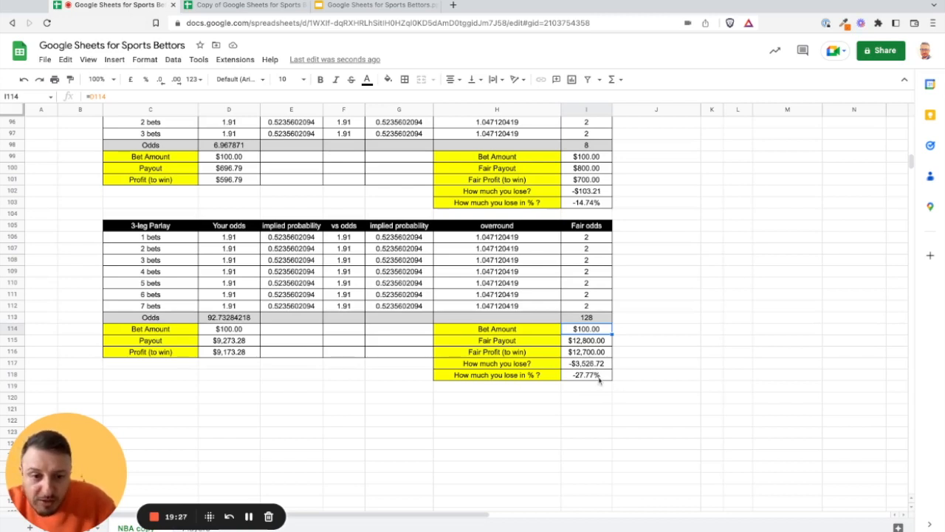
left_click(595, 376)
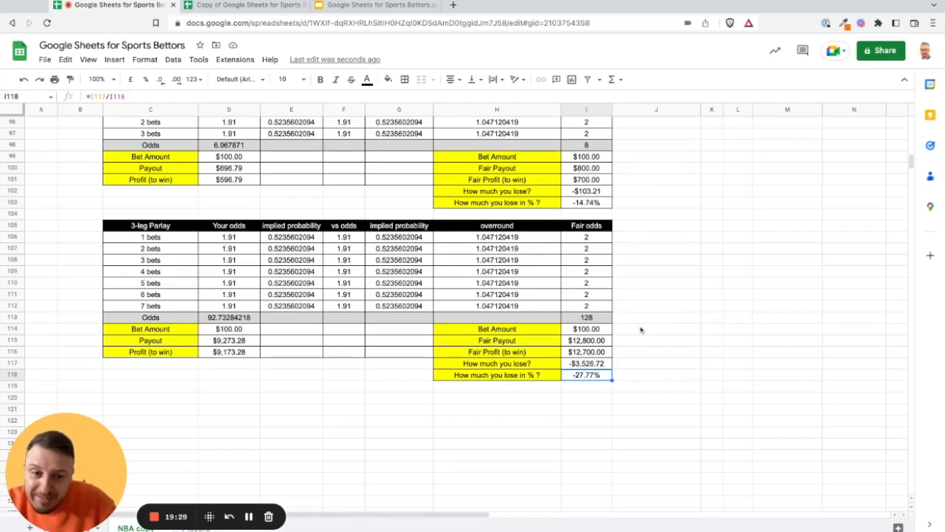
scroll(641, 330, "up", 3)
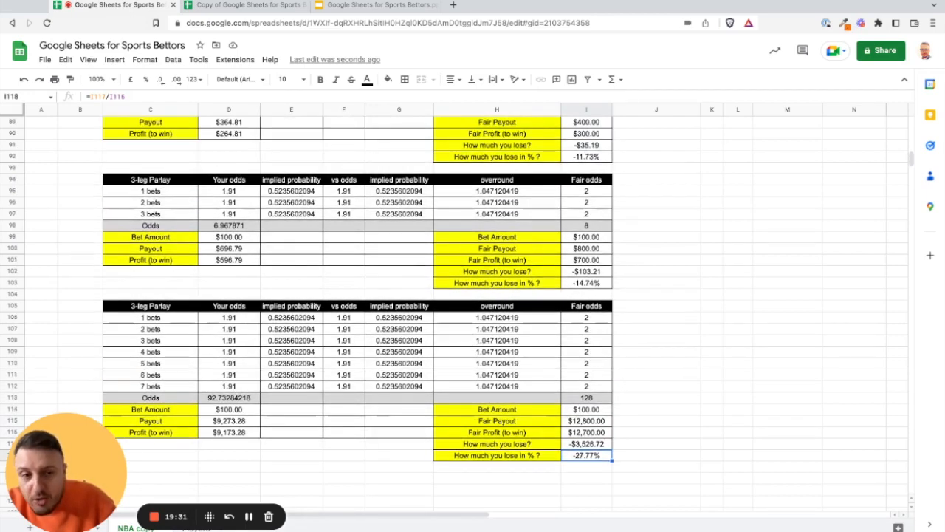
scroll(642, 330, "up", 2)
scroll(642, 330, "down", 5)
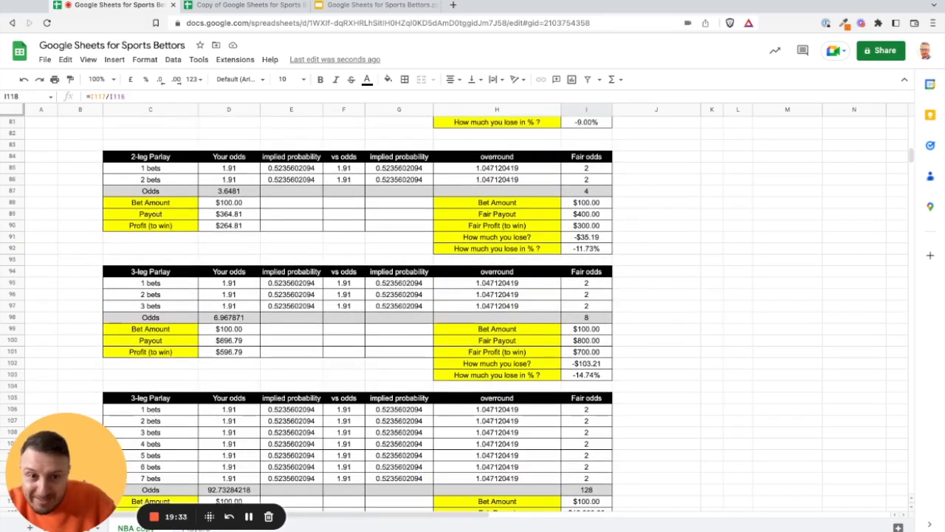
scroll(284, 314, "down", 5)
scroll(284, 314, "up", 1)
- Start a summary table below the parlays with "Single" in C123 and the heading "How much you lose" in D122
left_click(181, 274)
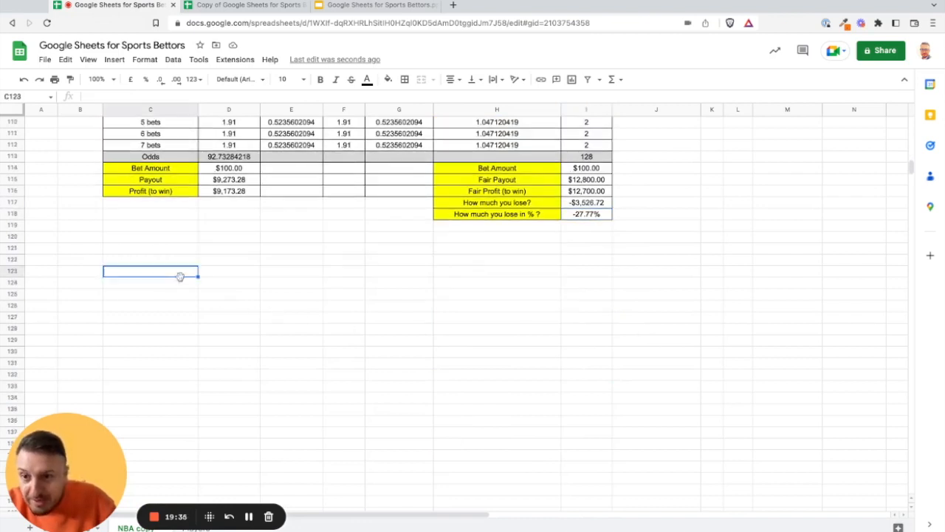
type("Single")
left_click(203, 263)
type("How much")
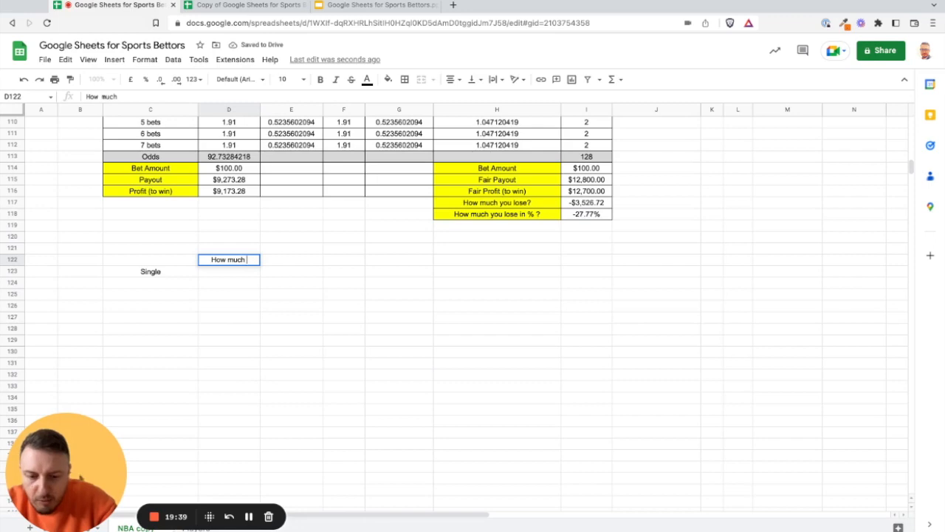
type(" you lose cons")
key("BackSpace")
key("BackSpace")
key("BackSpace")
key("BackSpace")
key("Return")
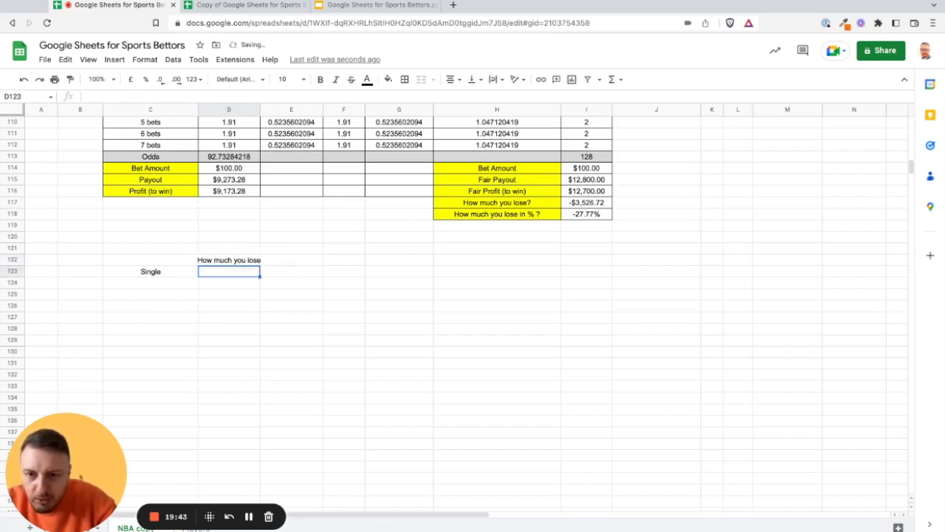
- Enter -9% in D123 as the loss for a single bet
scroll(549, 220, "up", 7)
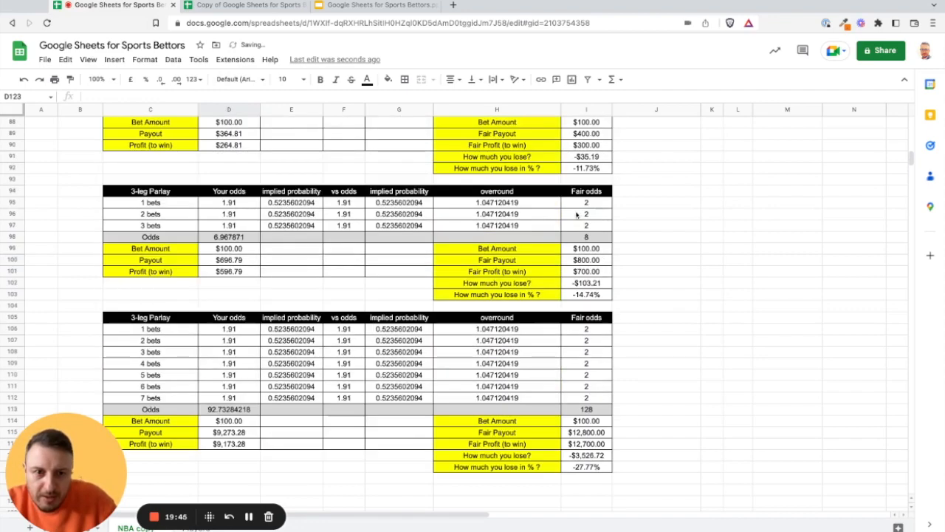
scroll(591, 171, "up", 1)
scroll(591, 176, "down", 6)
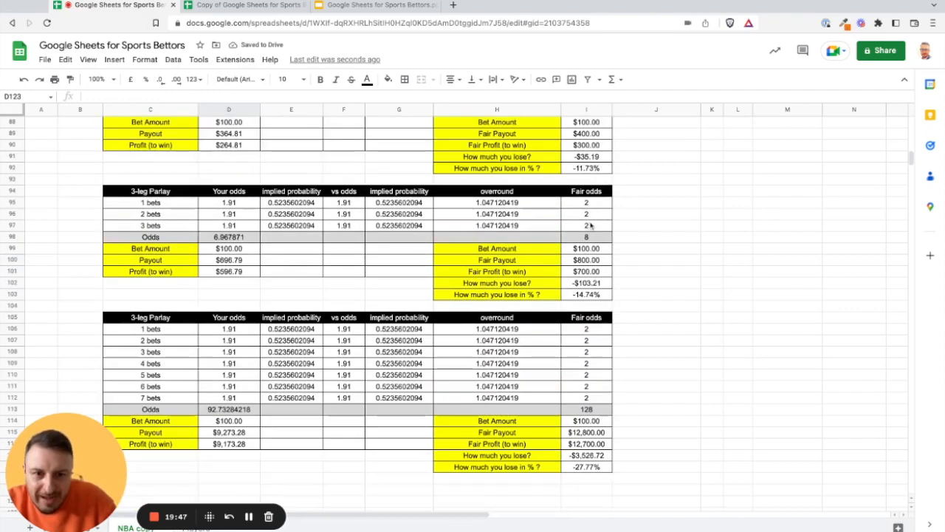
type("=D1")
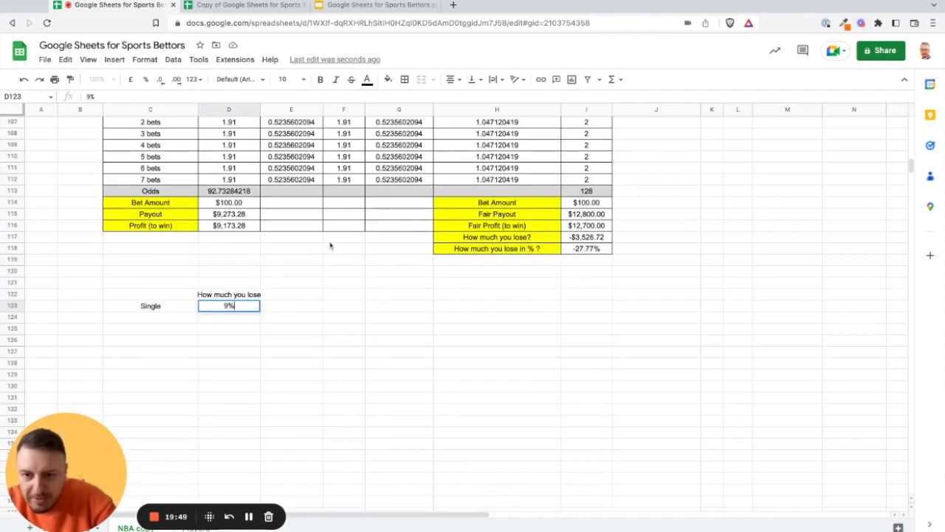
key("BackSpace")
key("BackSpace")
key("BackSpace")
type("-9%")
key("Return")
- Label the second summary row "Double (2-leg)" in C124
left_click(177, 321)
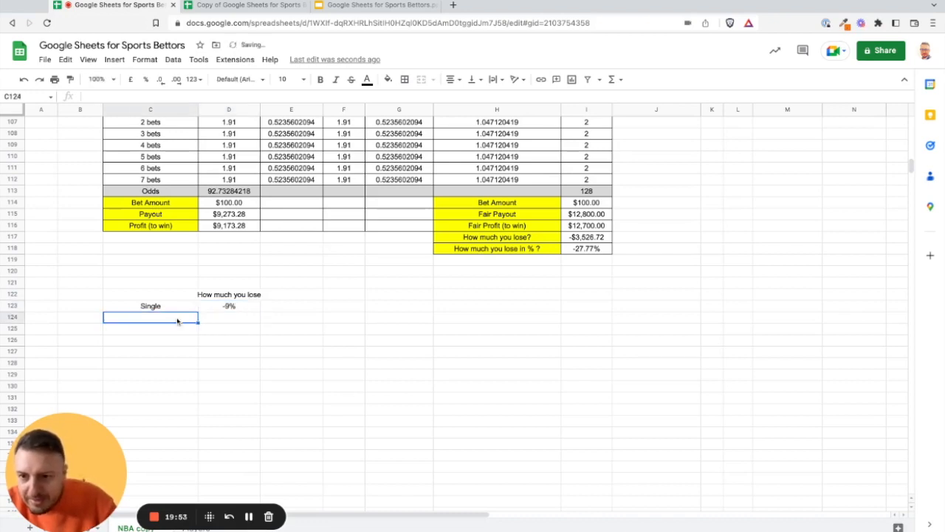
type("Double (2.")
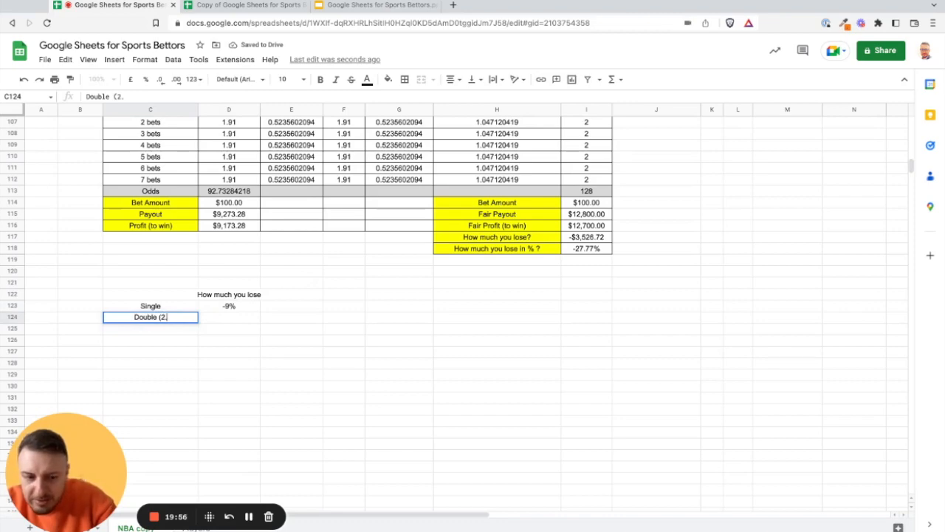
key("BackSpace")
type("-leg)")
key("Return")
- Copy the 2-leg parlay's loss percentage from I92 into D124 as values only
scroll(573, 196, "up", 5)
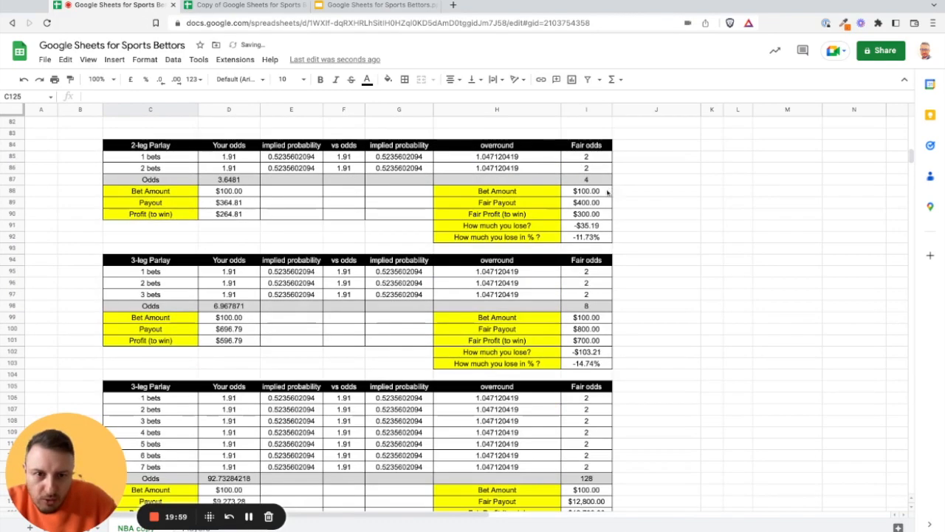
scroll(583, 244, "down", 8)
scroll(686, 249, "up", 7)
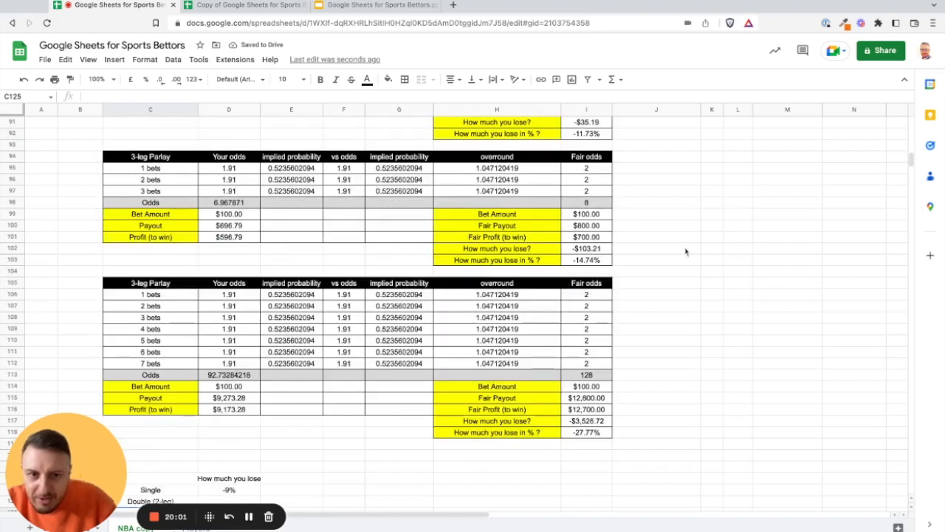
right_click(595, 157)
key("Escape")
scroll(329, 273, "down", 4)
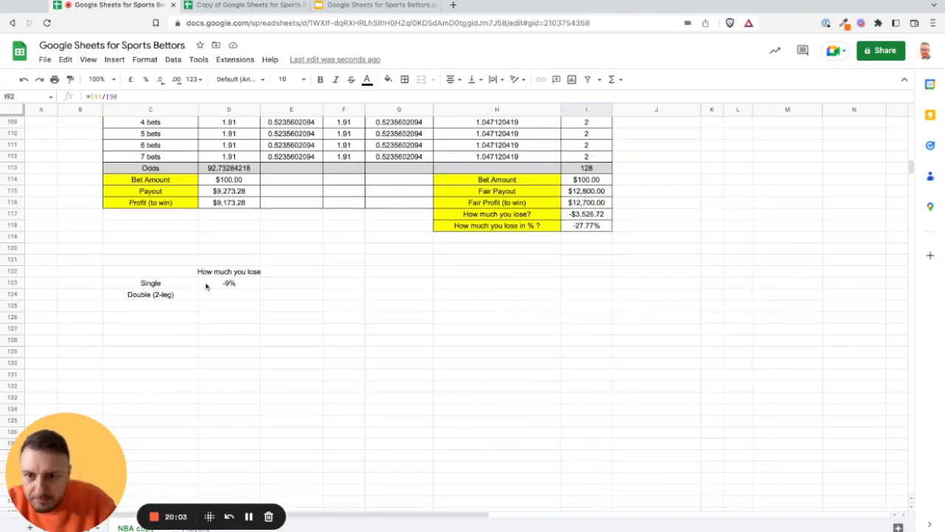
right_click(212, 295)
left_click(443, 274)
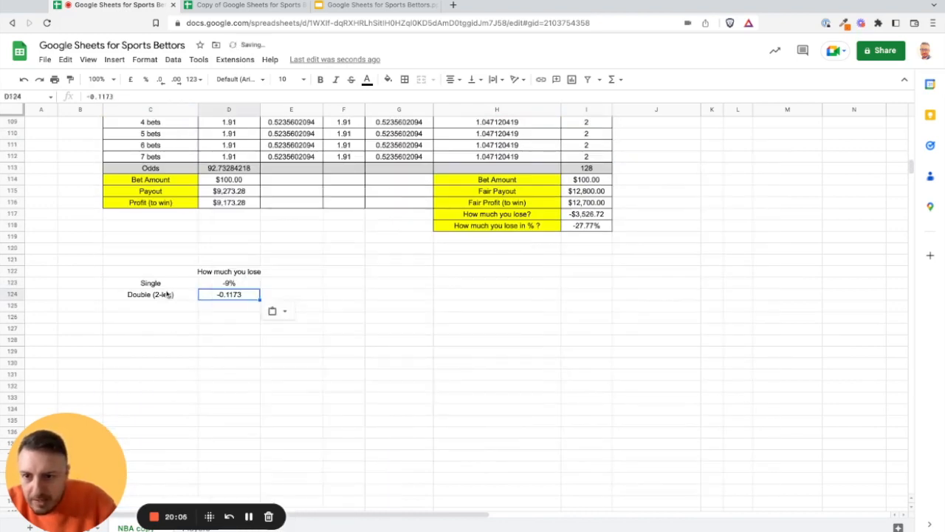
- Label the third summary row "Triple (3-leg)" in C125
left_click(169, 294)
left_click(195, 308)
left_click_drag(195, 308, 189, 316)
left_click(194, 297)
left_click(179, 308)
type("Triple ")
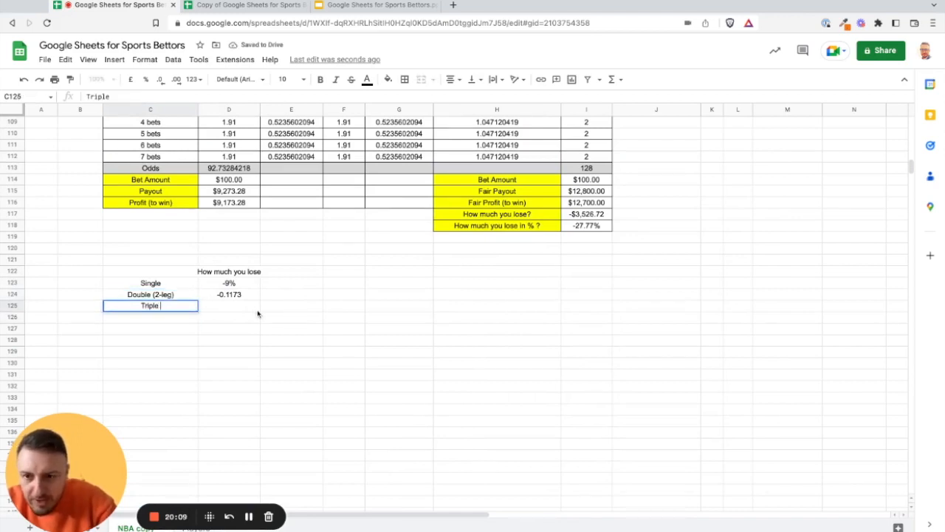
type("(3-leg)")
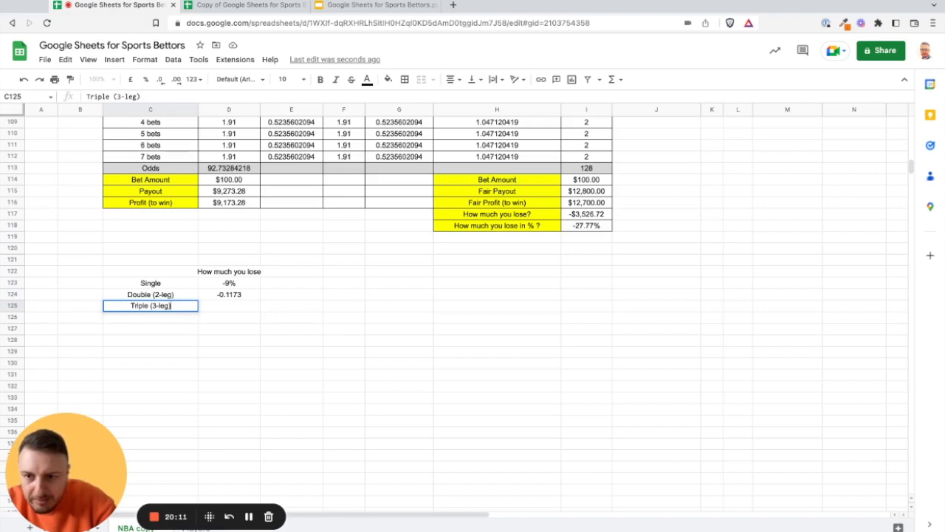
key("Return")
- Format the summary loss cells D123:D130 as percentages
left_click(246, 305)
left_click_drag(243, 278, 254, 366)
left_click(145, 59)
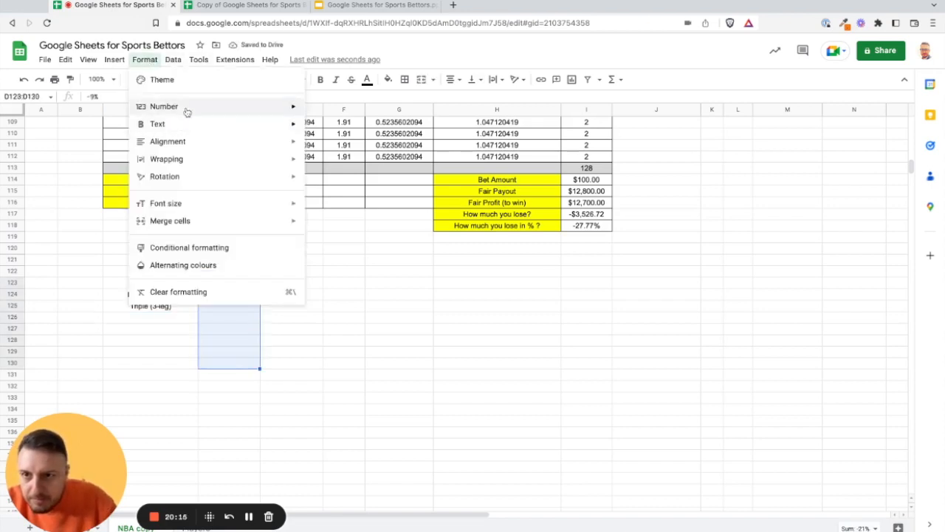
mouse_move(184, 113)
left_click(348, 169)
left_click(517, 328)
- Copy the 3-leg parlay's loss percentage from I103 into D125 as values only
scroll(604, 240, "up", 5)
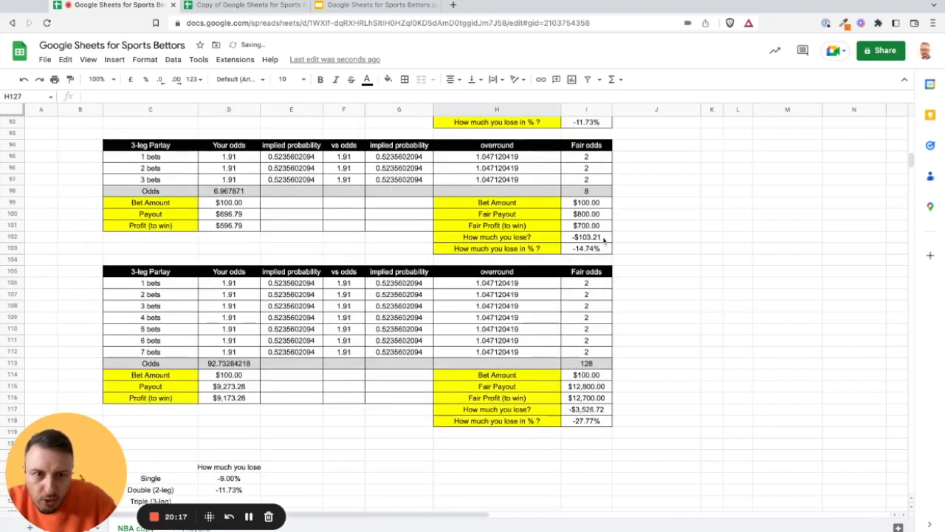
scroll(604, 240, "up", 1)
right_click(583, 264)
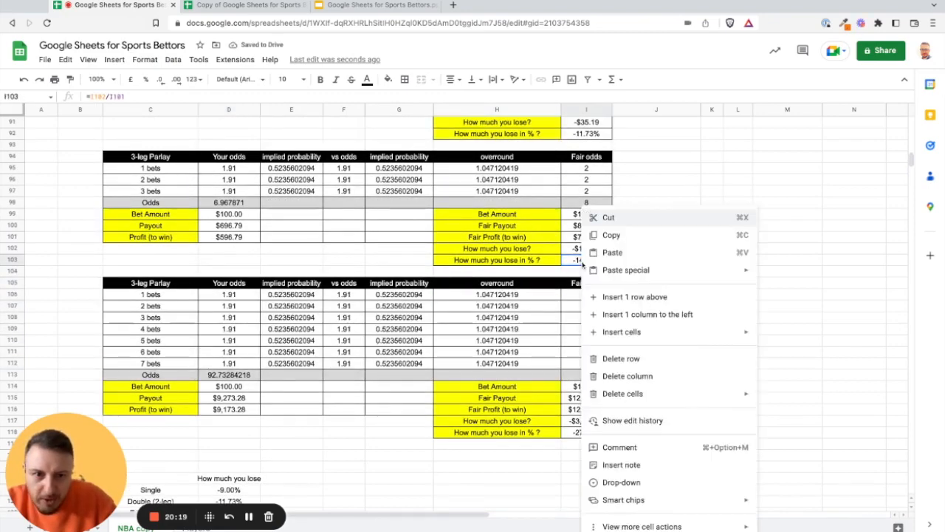
left_click(612, 235)
scroll(414, 281, "down", 7)
right_click(212, 285)
mouse_move(295, 253)
left_click(421, 255)
- Rename the seven-bet table's header in C105 to "7-leg Parlay"
left_click(162, 296)
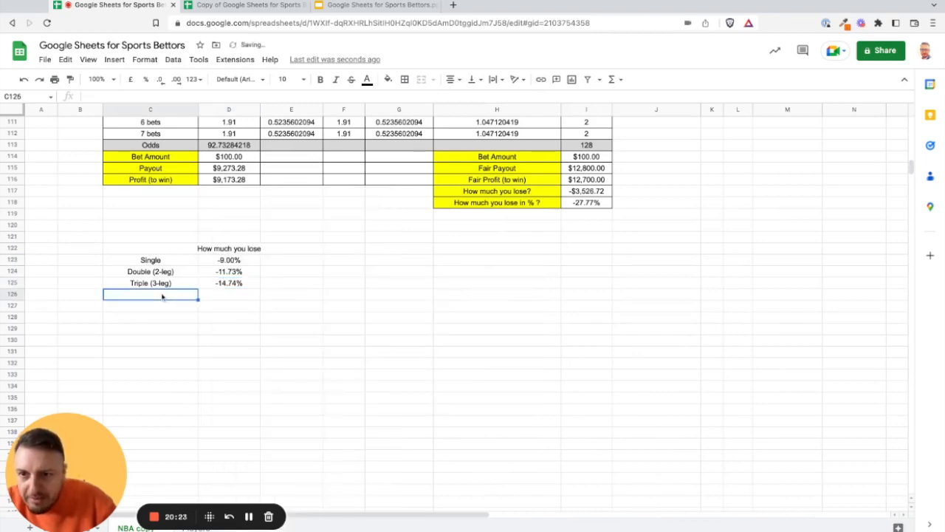
scroll(162, 296, "up", 6)
scroll(148, 265, "down", 1)
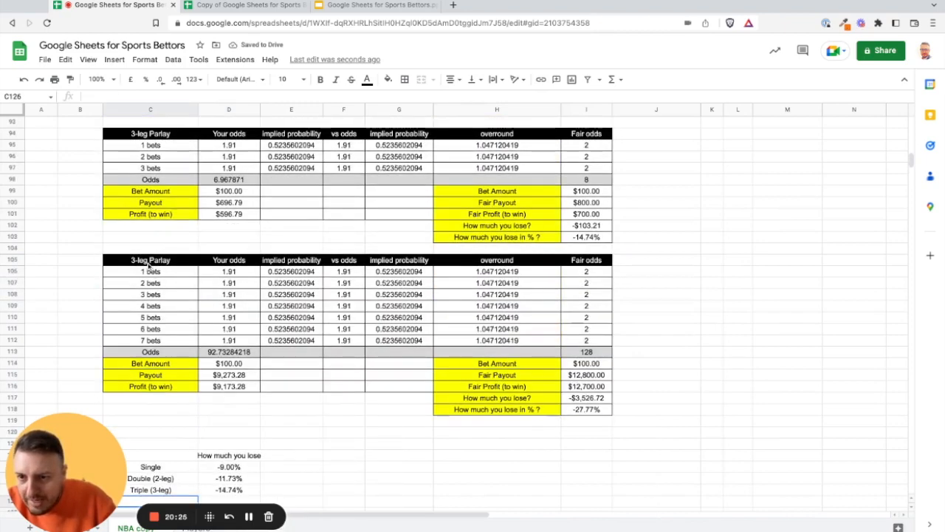
double_click(148, 264)
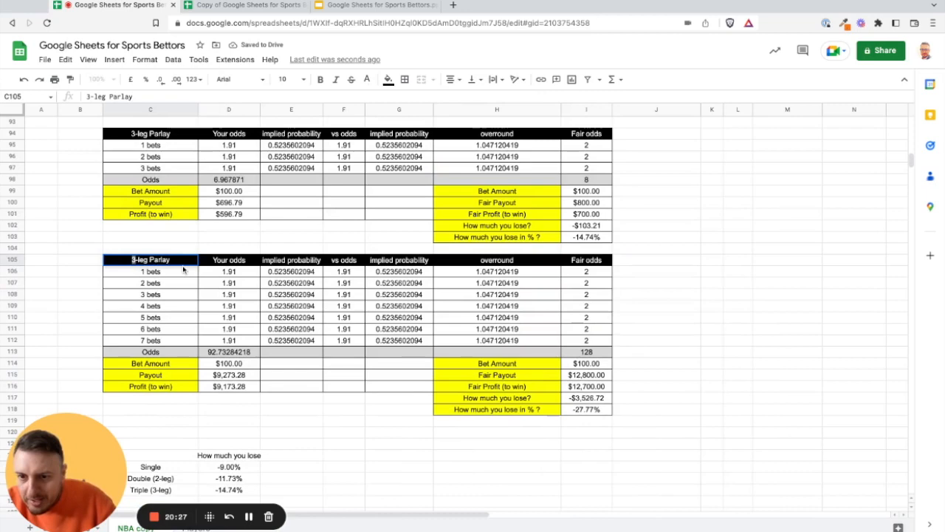
key("Delete")
type("7")
key("Return")
- Fill C126 through C129 of the summary with a single "." each to stand for the skipped parlays
scroll(213, 240, "down", 4)
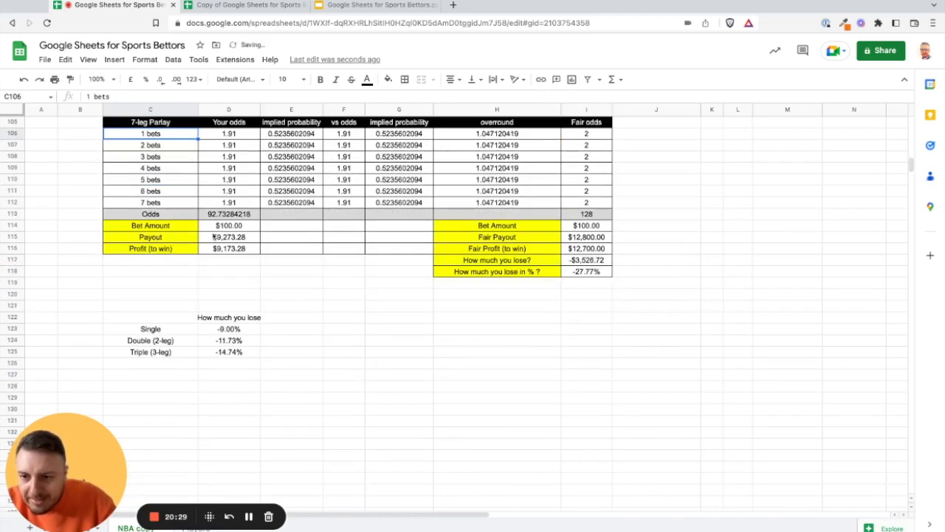
left_click(152, 365)
type(".")
key("Return")
type(".")
key("Return")
type(".")
key("Return")
type(".")
key("Return")
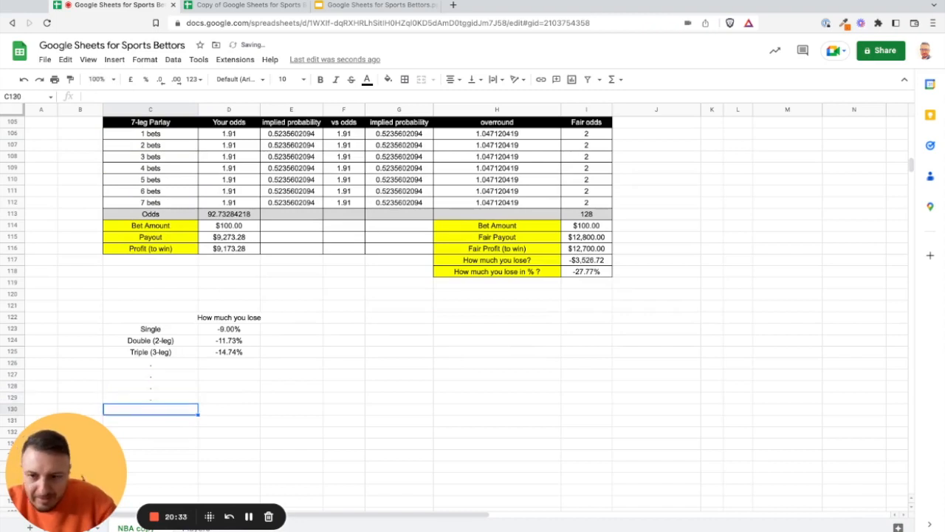
- Label the last summary row "7-leg parlay" in C130
scroll(185, 348, "down", 2)
type("7")
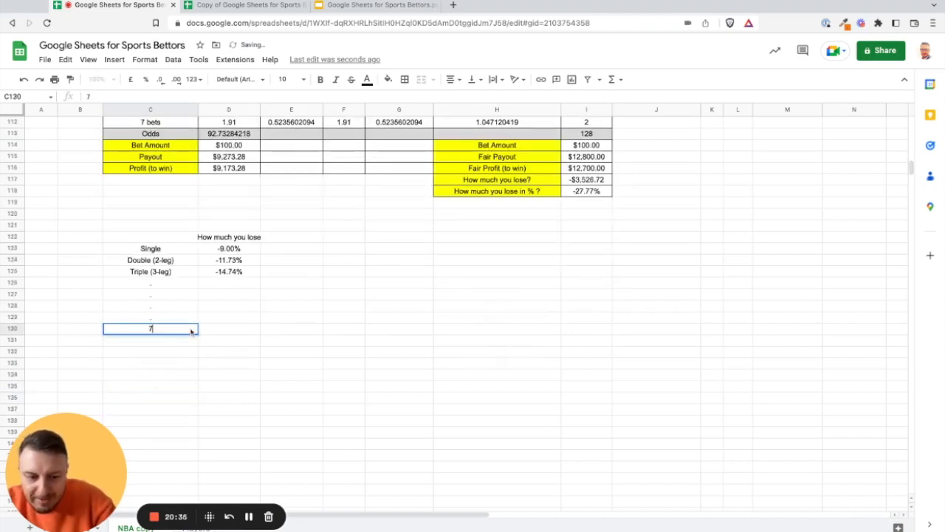
type("-leg parlay")
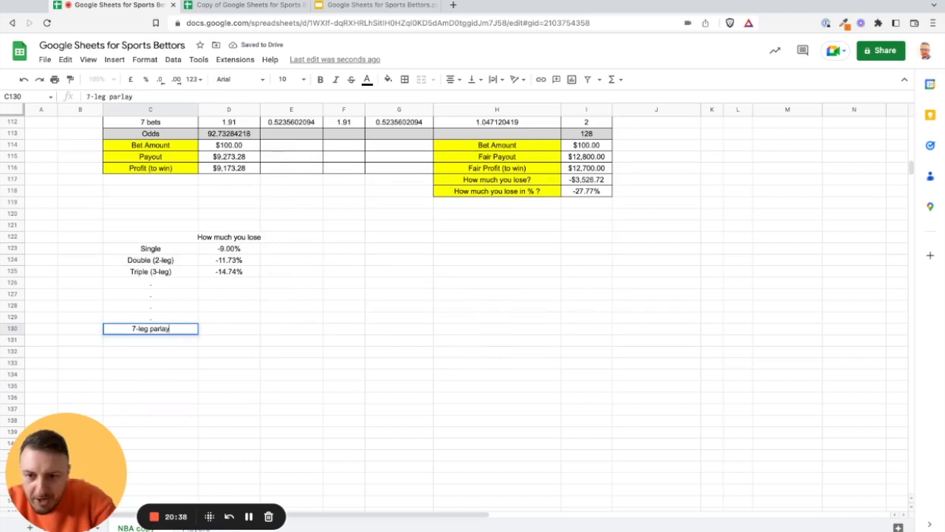
key("Tab")
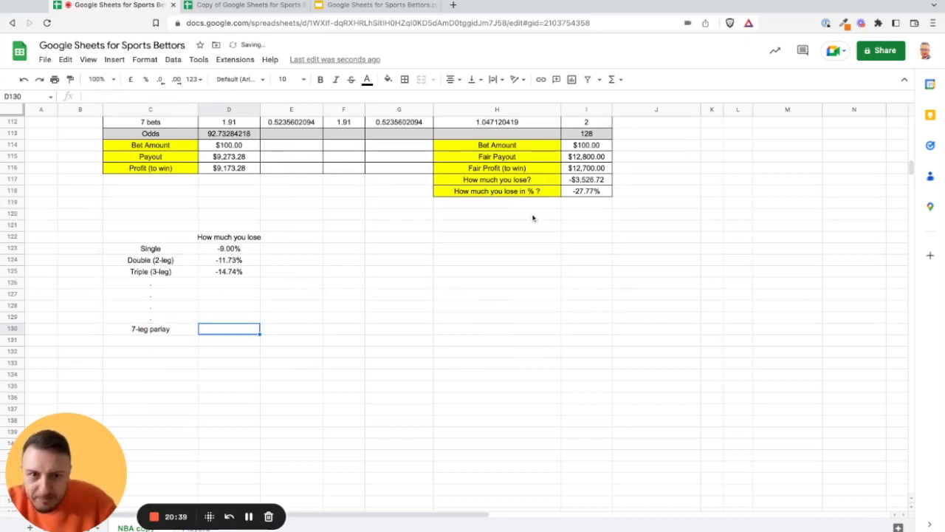
- Copy the 7-leg parlay's loss percentage from I118 into D130 as values only
right_click(596, 195)
left_click(643, 223)
right_click(224, 330)
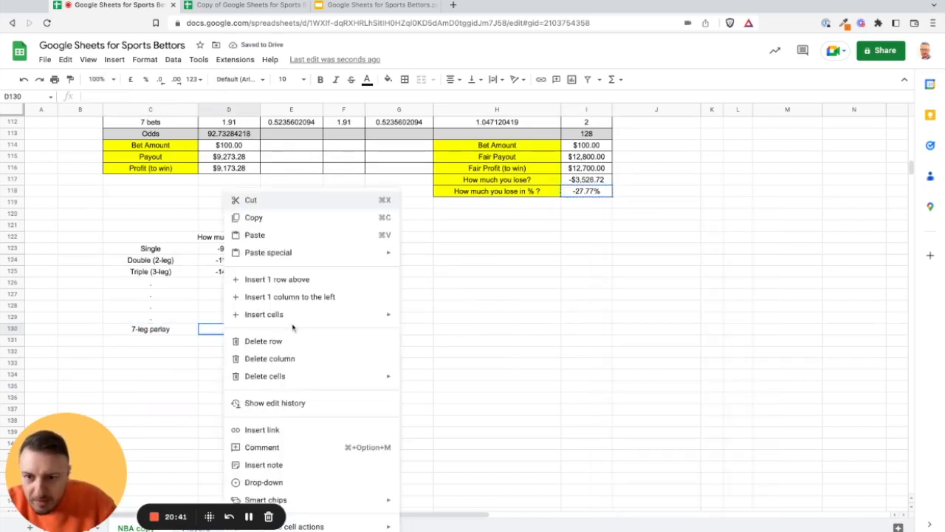
left_click(449, 258)
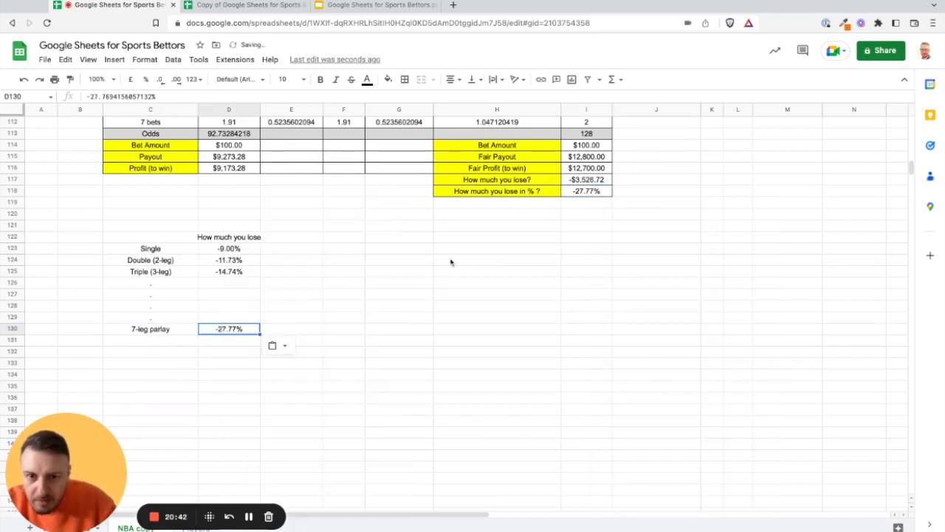
left_click(228, 342)
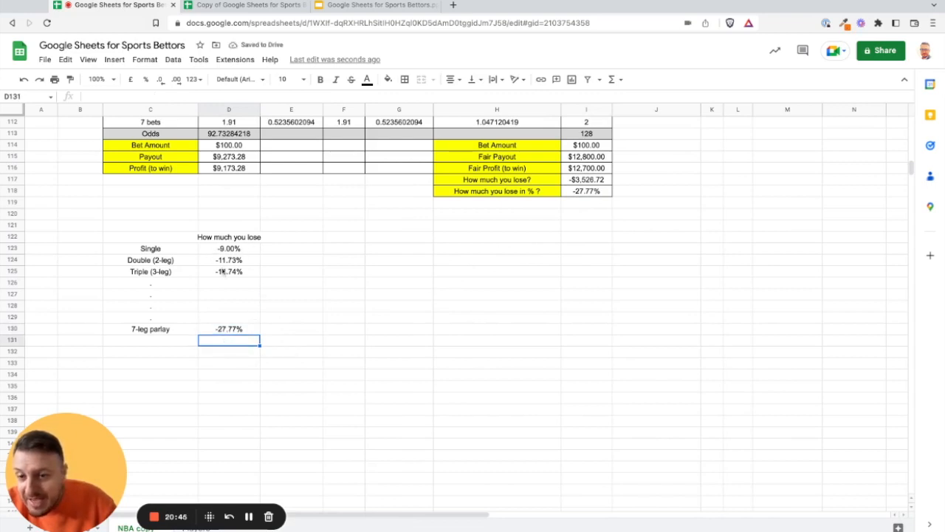